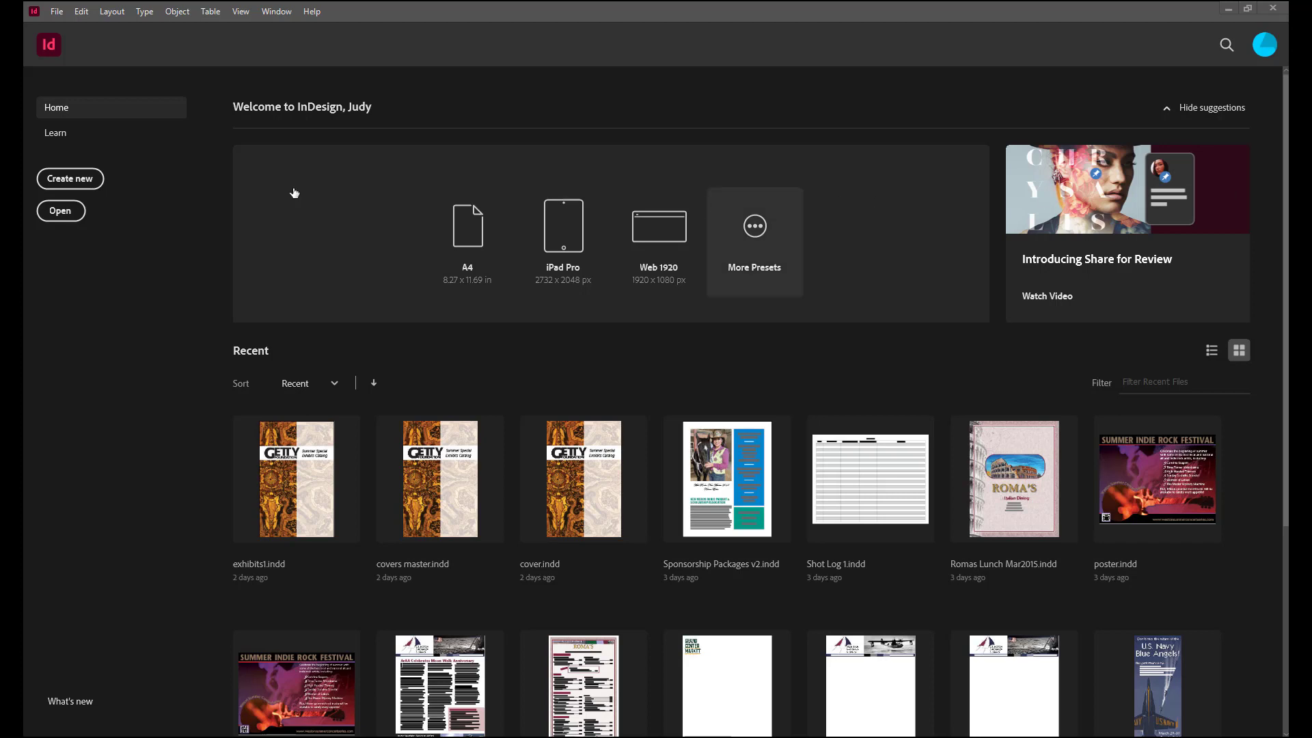
Step: Start a new print document using the Letter - Half preset
left_click(59, 15)
mouse_move(89, 27)
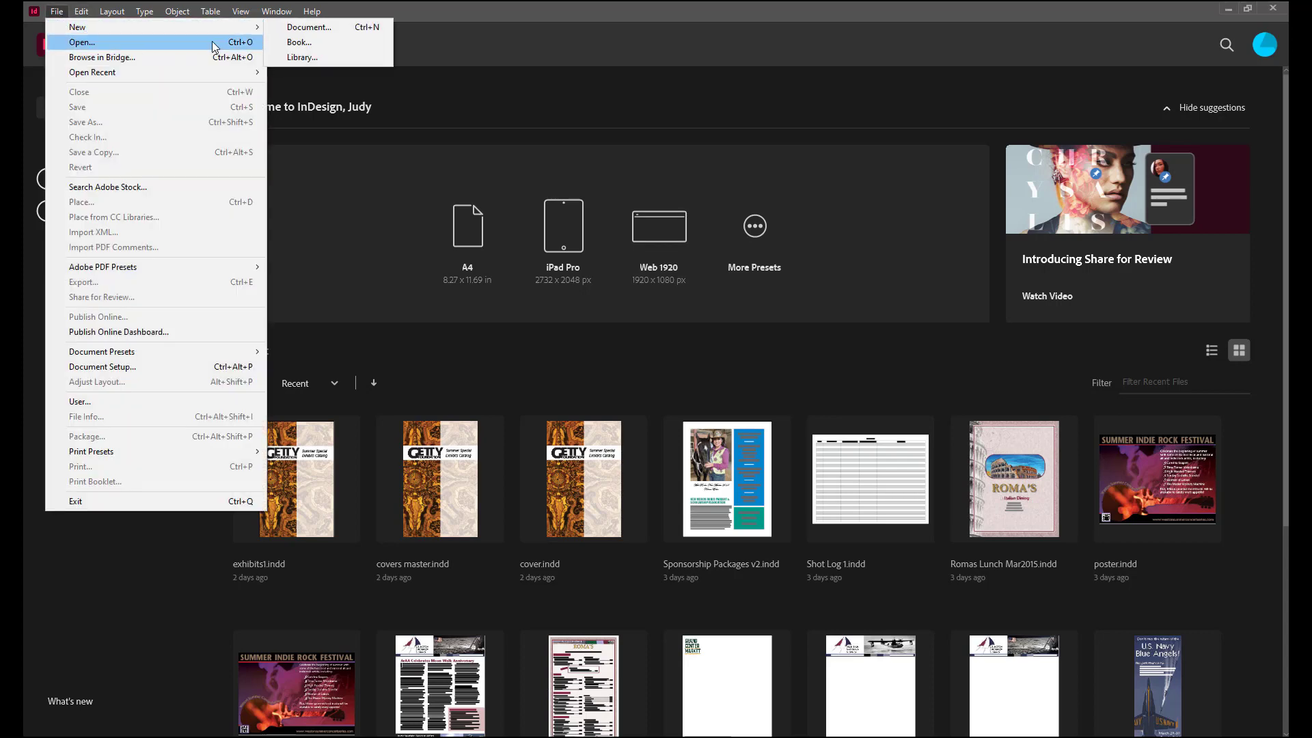
left_click(332, 30)
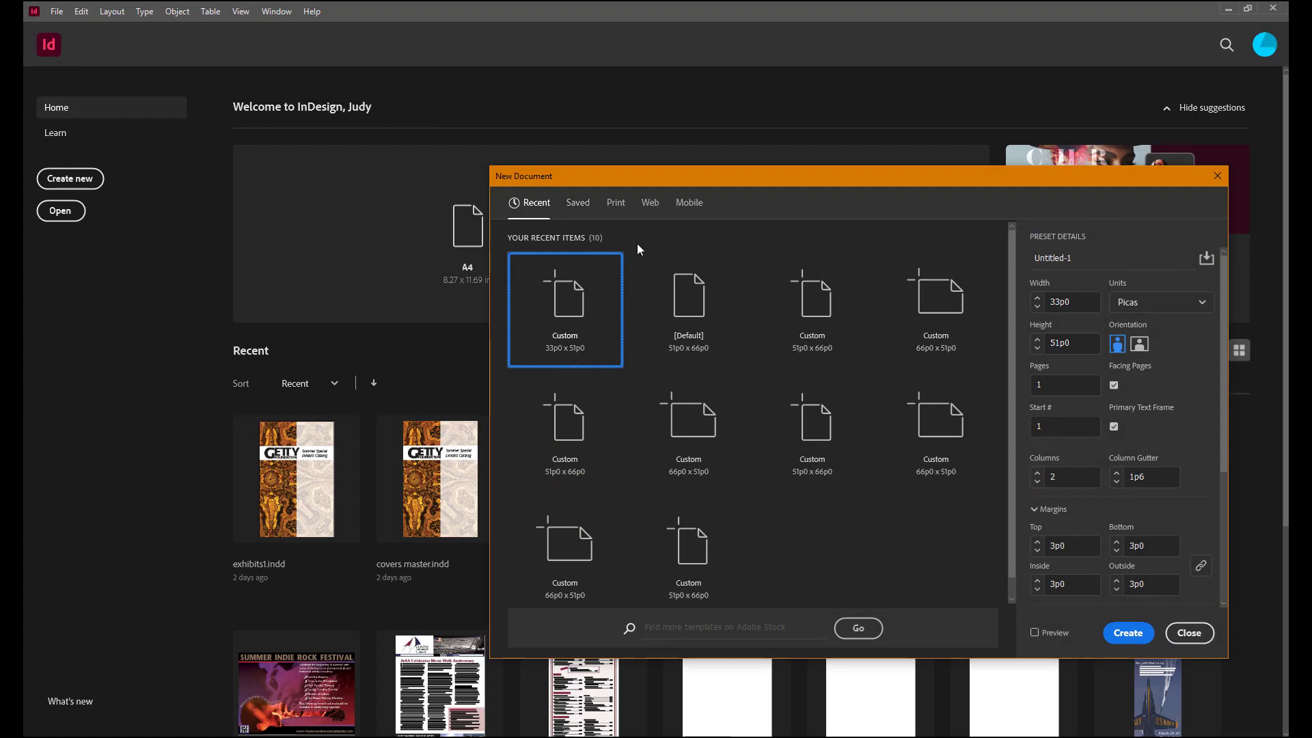
left_click(616, 202)
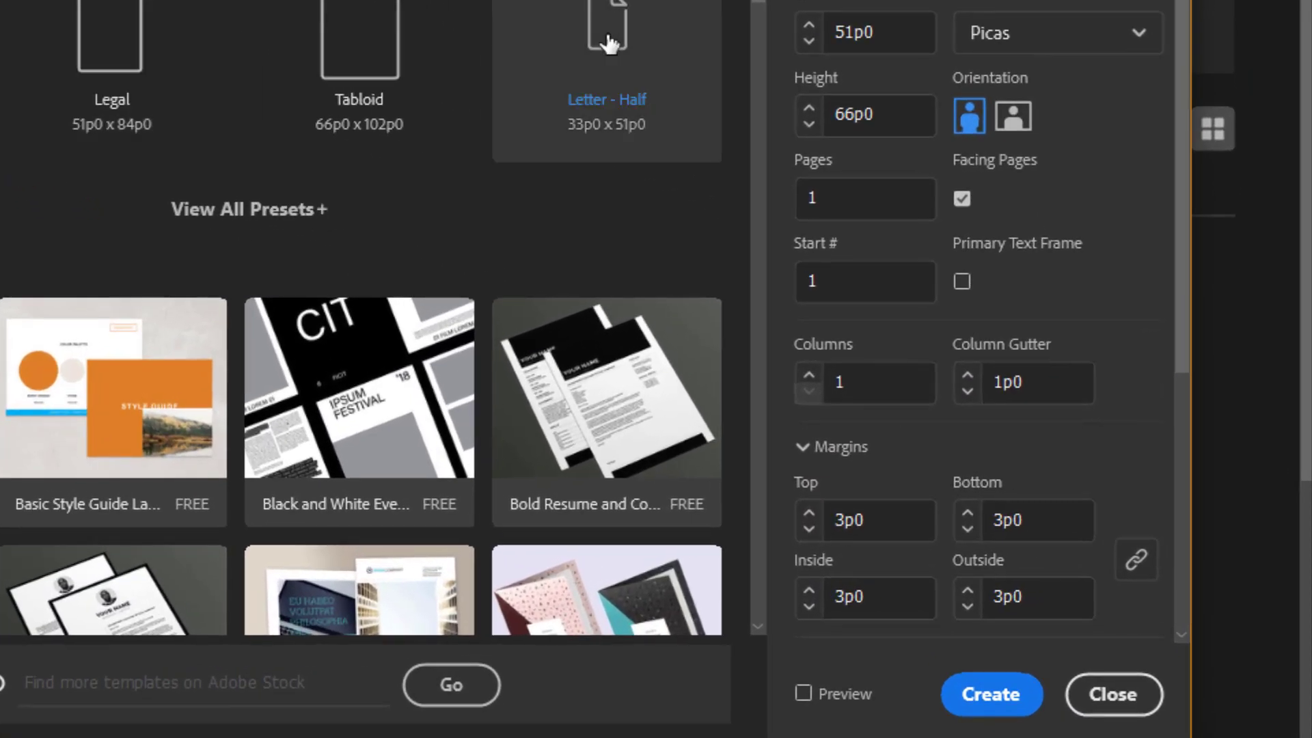
left_click(606, 41)
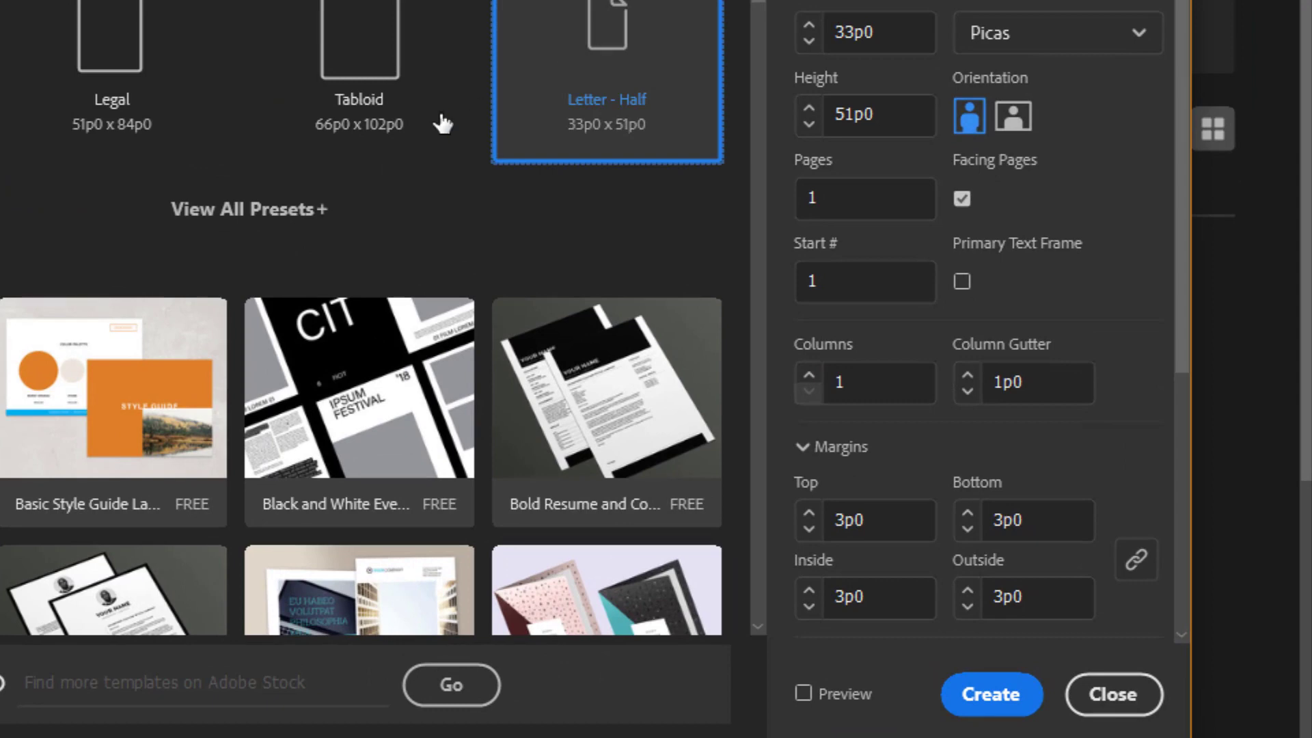
Step: Switch the document units to inches and set 2 columns with a 0.25 in gutter
left_click(1138, 36)
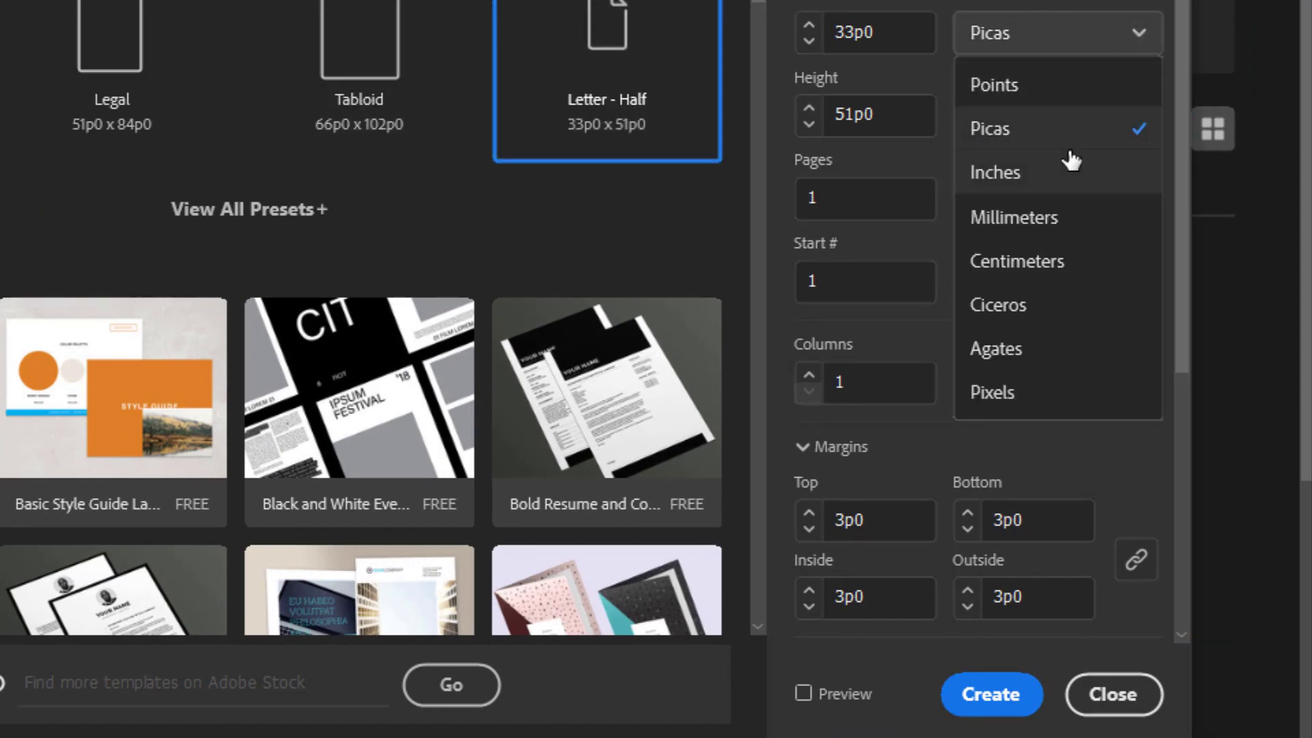
left_click(1064, 174)
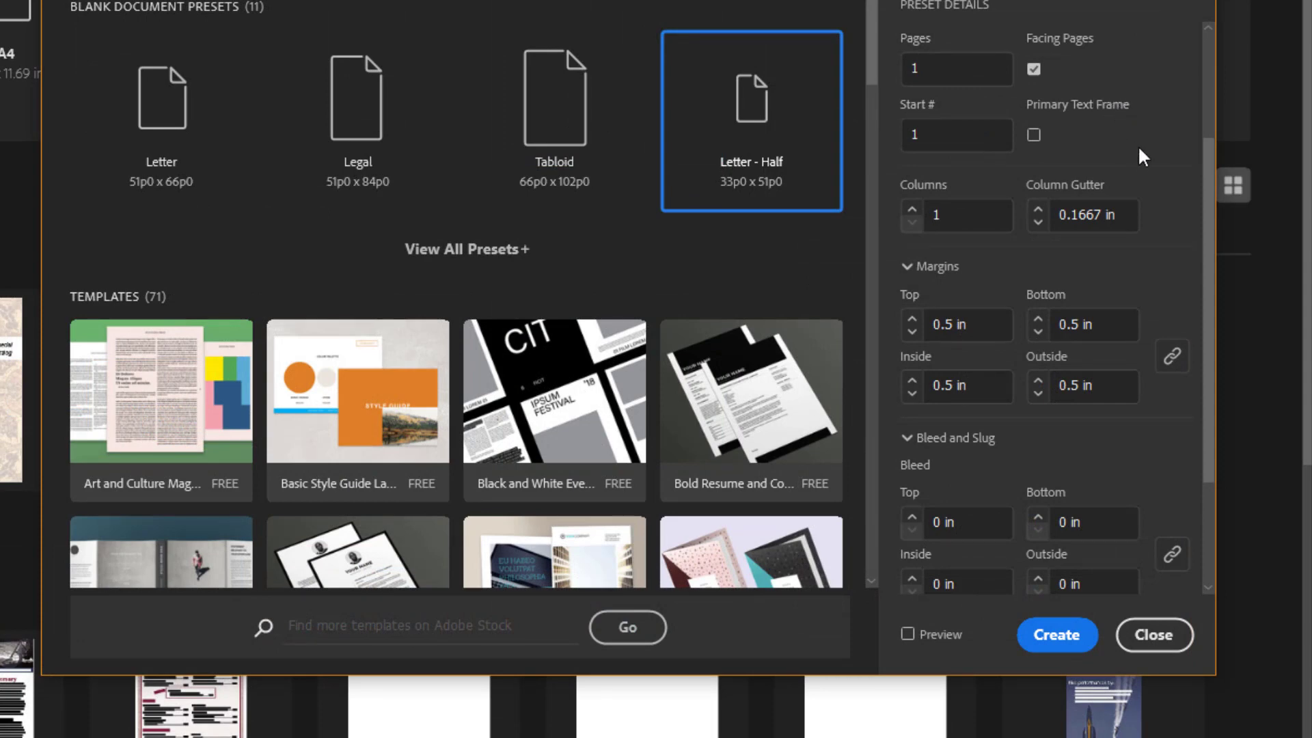
left_click(912, 211)
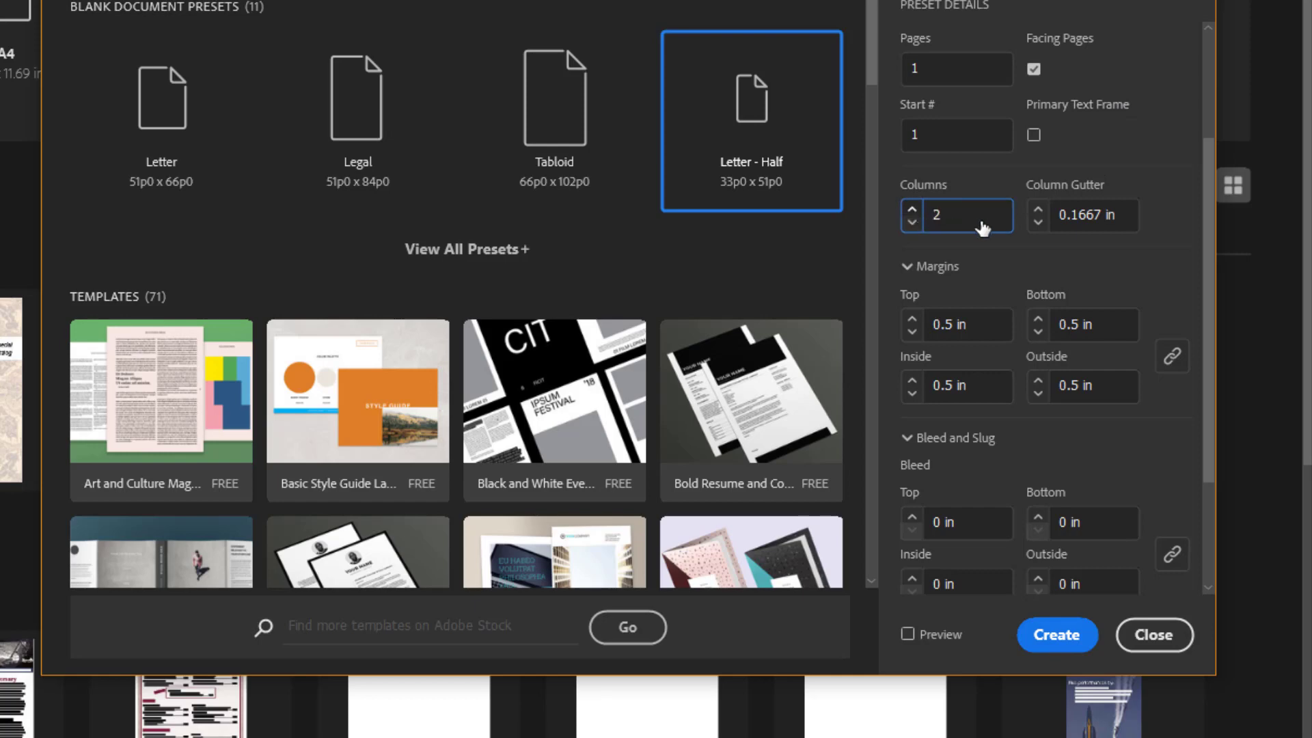
left_click(1038, 211)
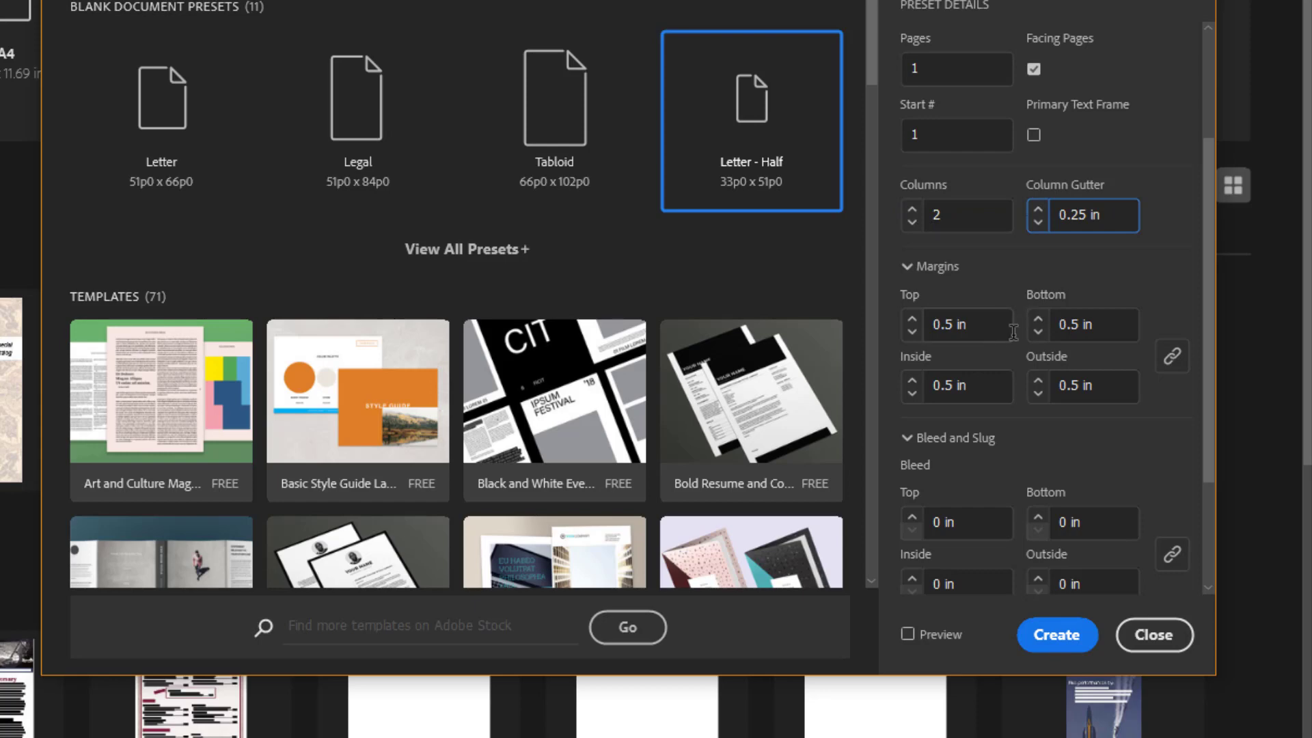
Step: Unlink the margin values and set the bleed to 0.125 in on all sides
left_click(1170, 357)
scroll(1105, 317, "down", 3)
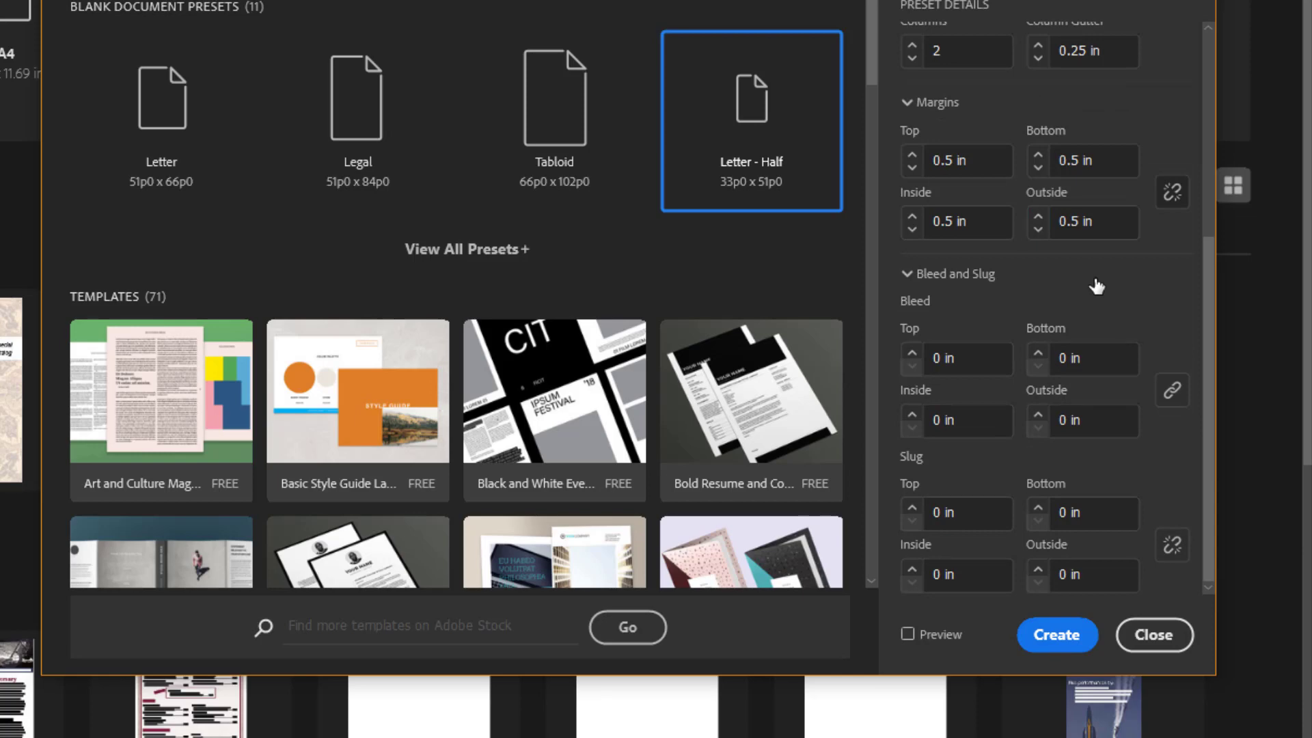
left_click(907, 355)
Step: Enable Primary Text Frame and create the document
scroll(1034, 147, "up", 3)
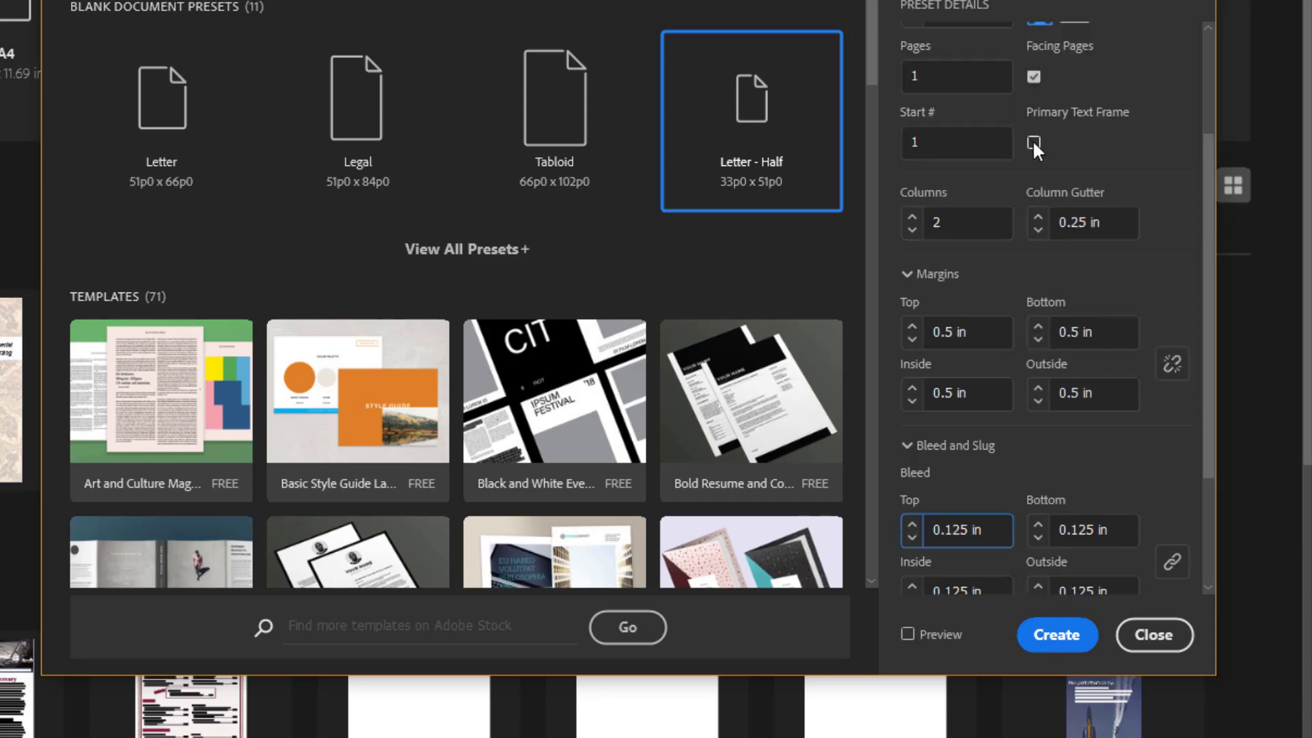
left_click(1033, 144)
left_click(1057, 634)
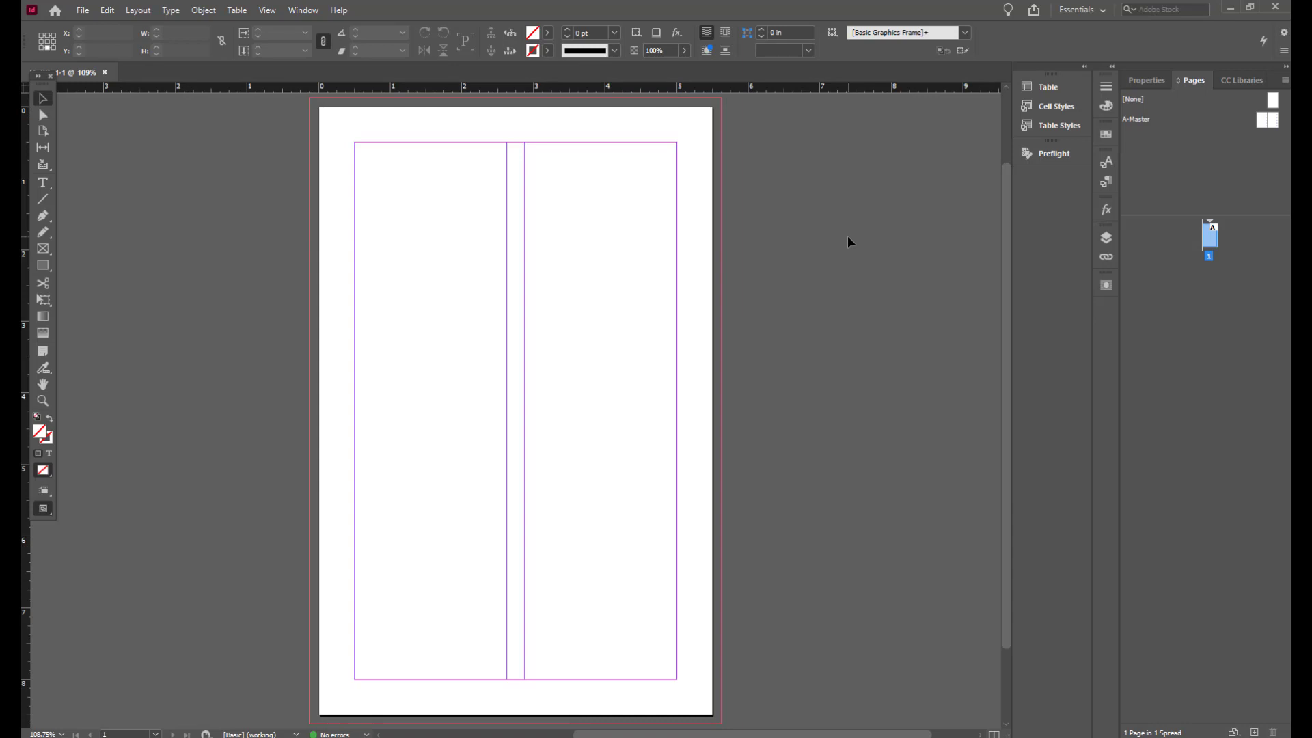
left_click(267, 9)
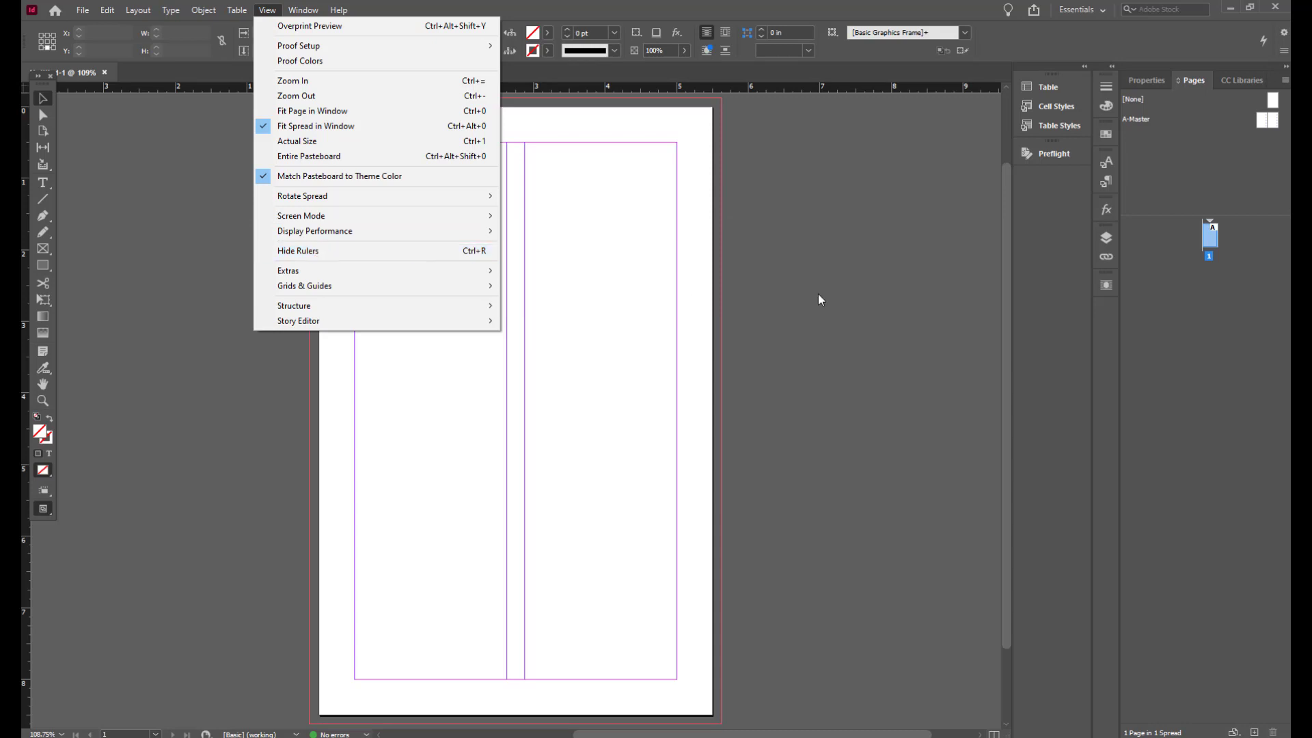
left_click(835, 298)
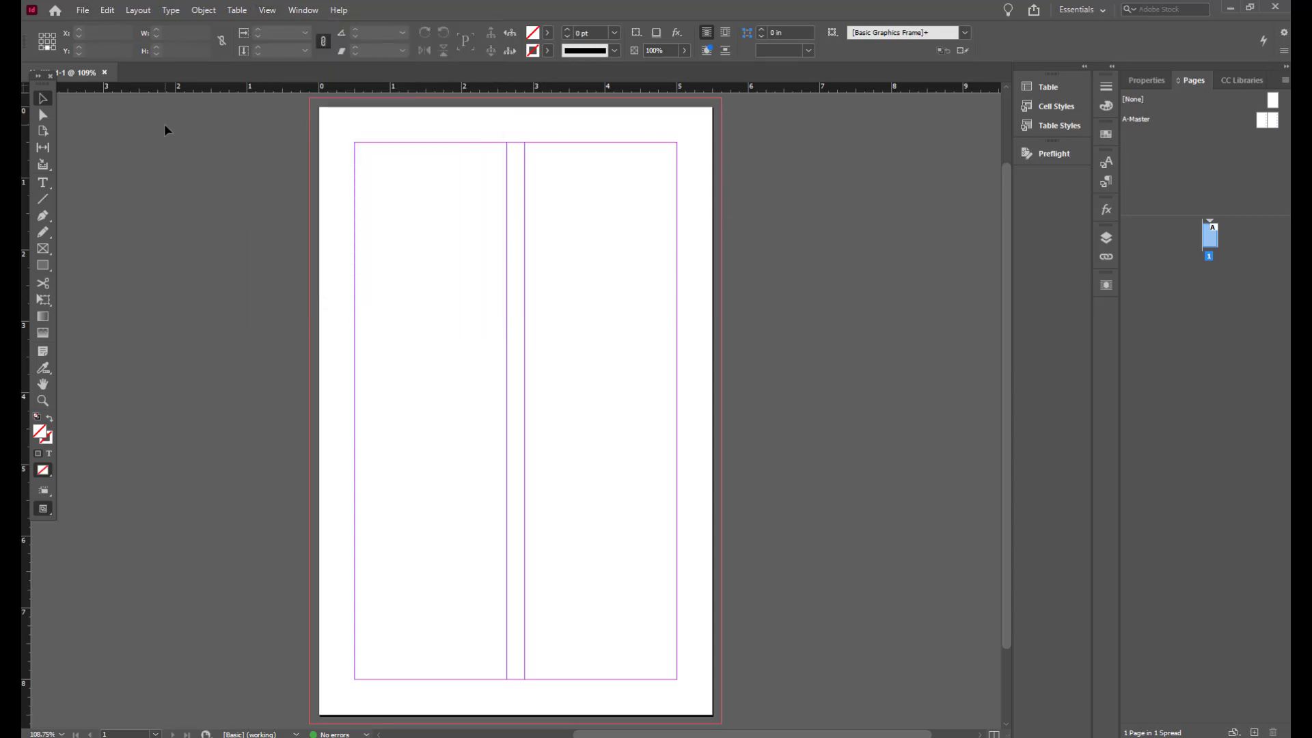
Step: Open cover.indd from the Museum folder and update its modified links
left_click(81, 9)
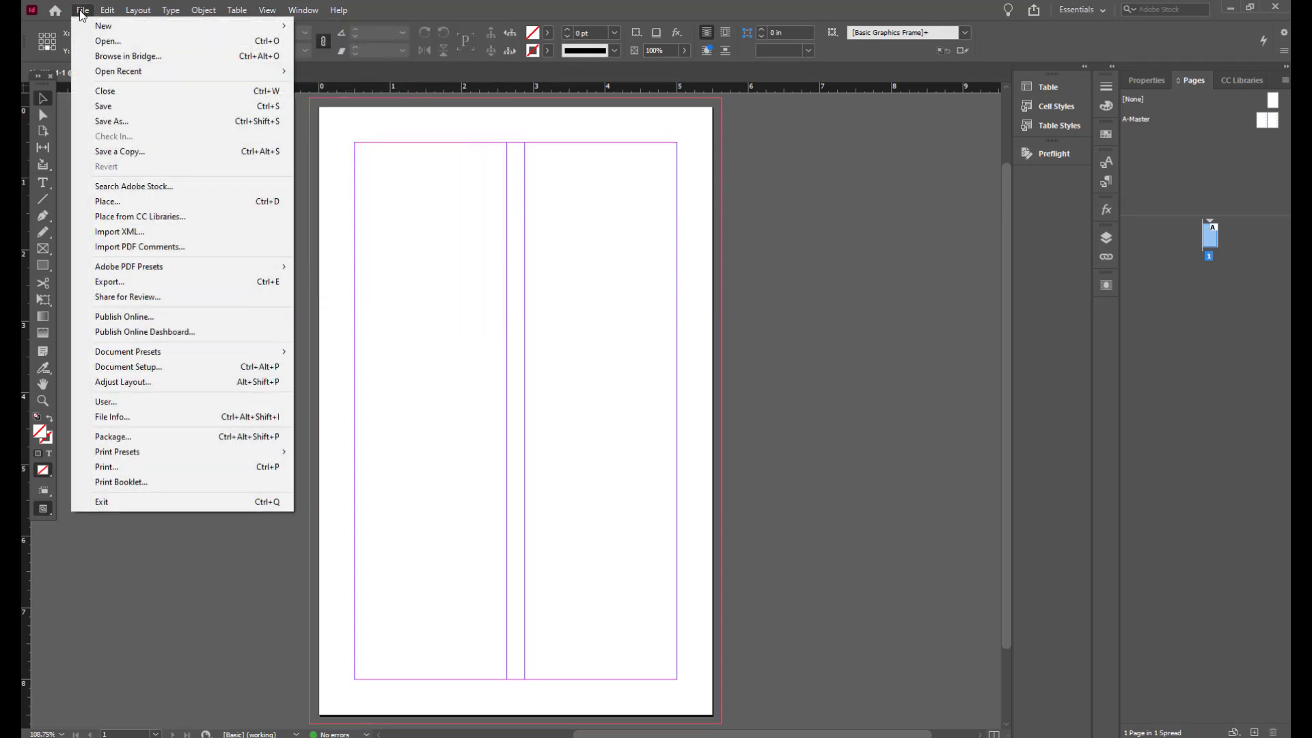
left_click(169, 40)
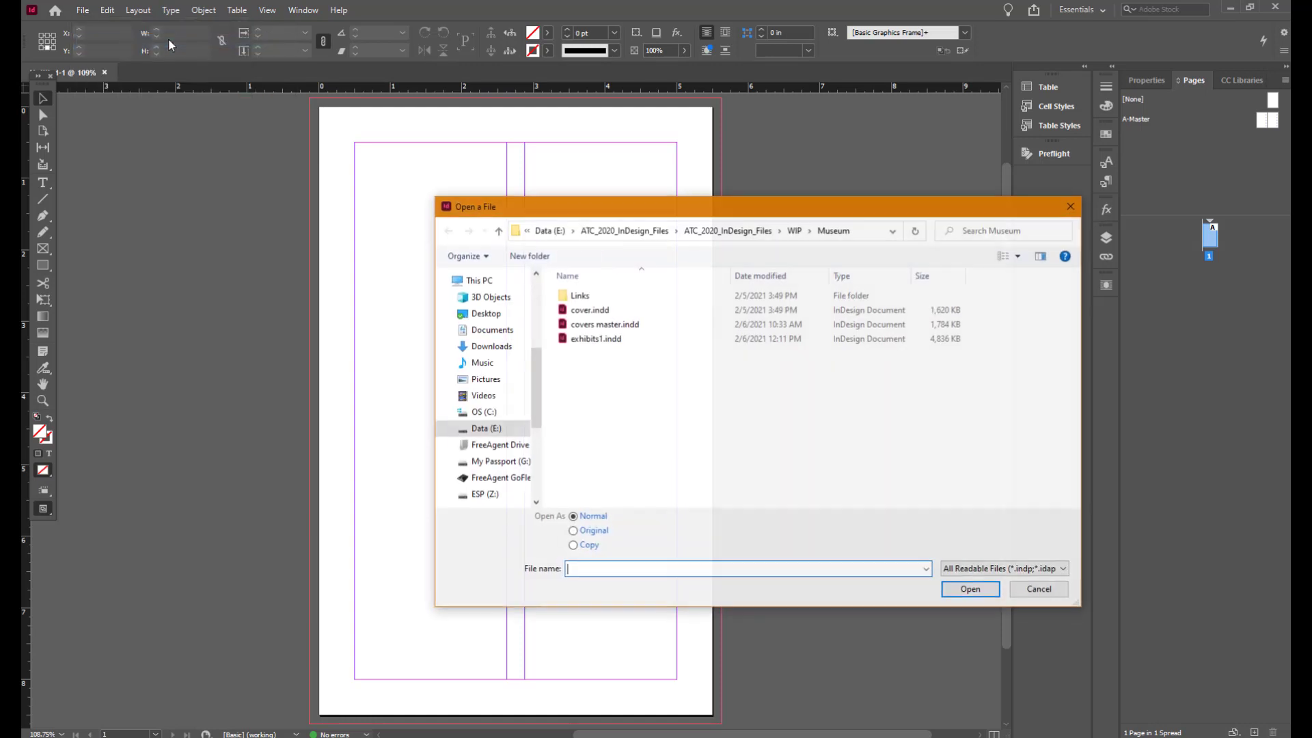
left_click(598, 311)
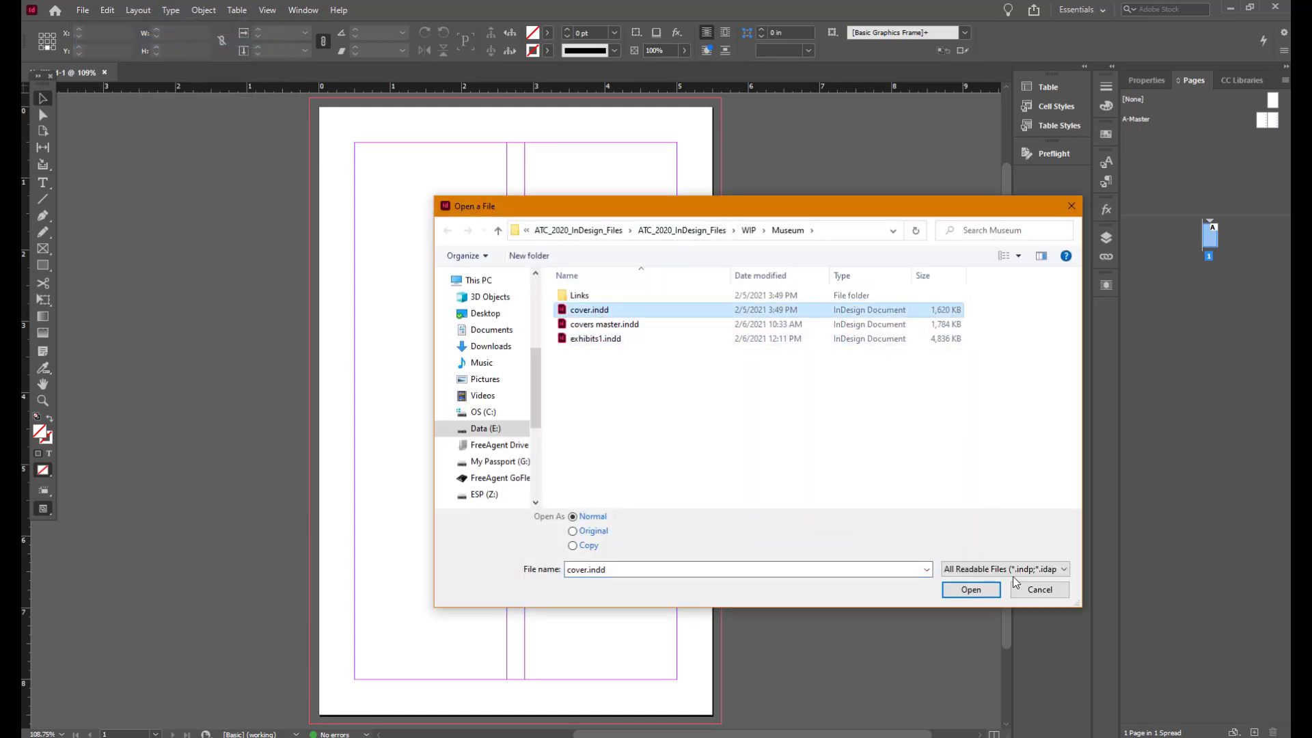
left_click(981, 592)
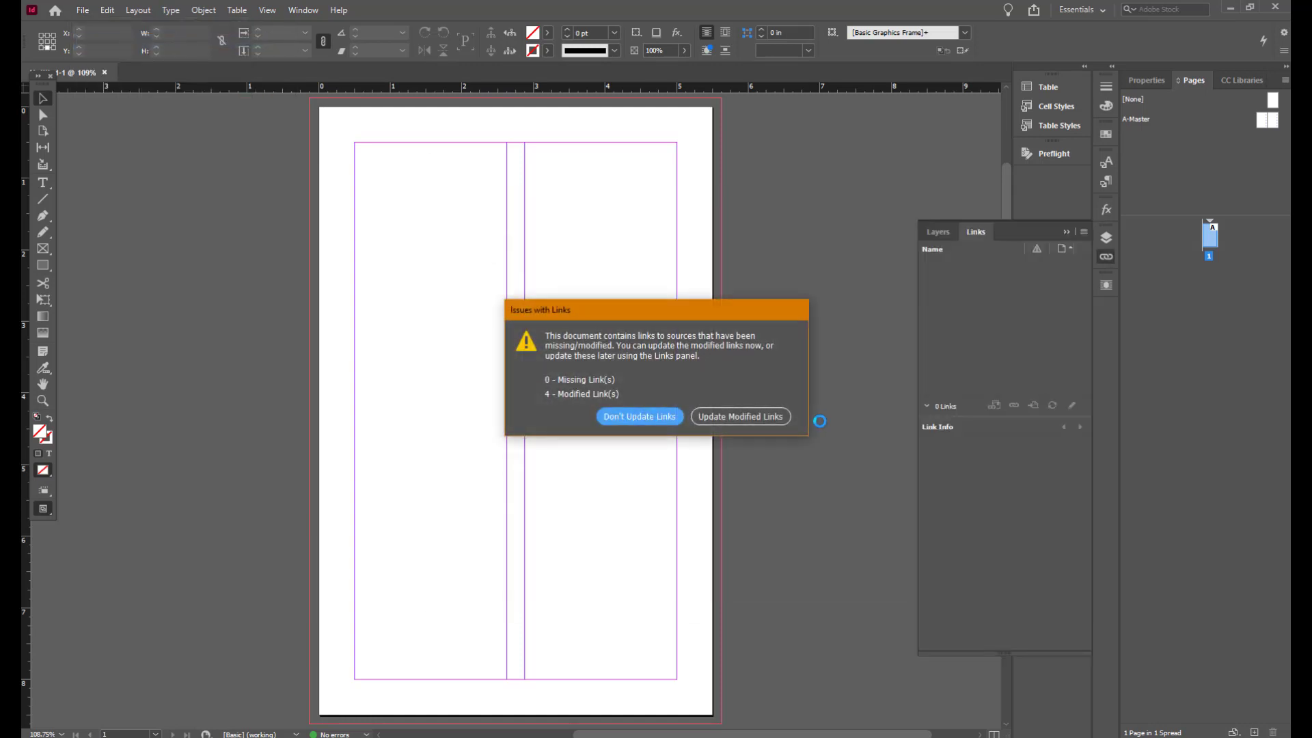
left_click(728, 417)
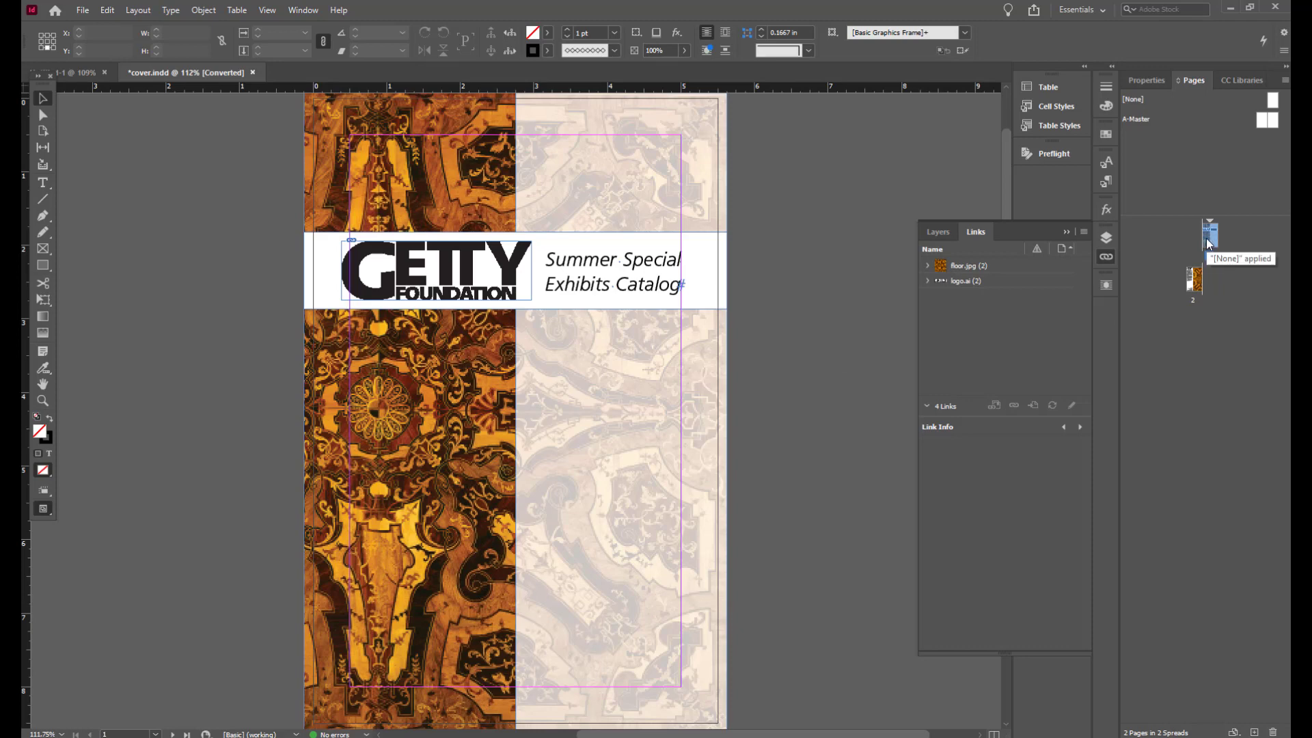
Step: Turn page 1 into a new master spread and name it Front Cover
double_click(1195, 281)
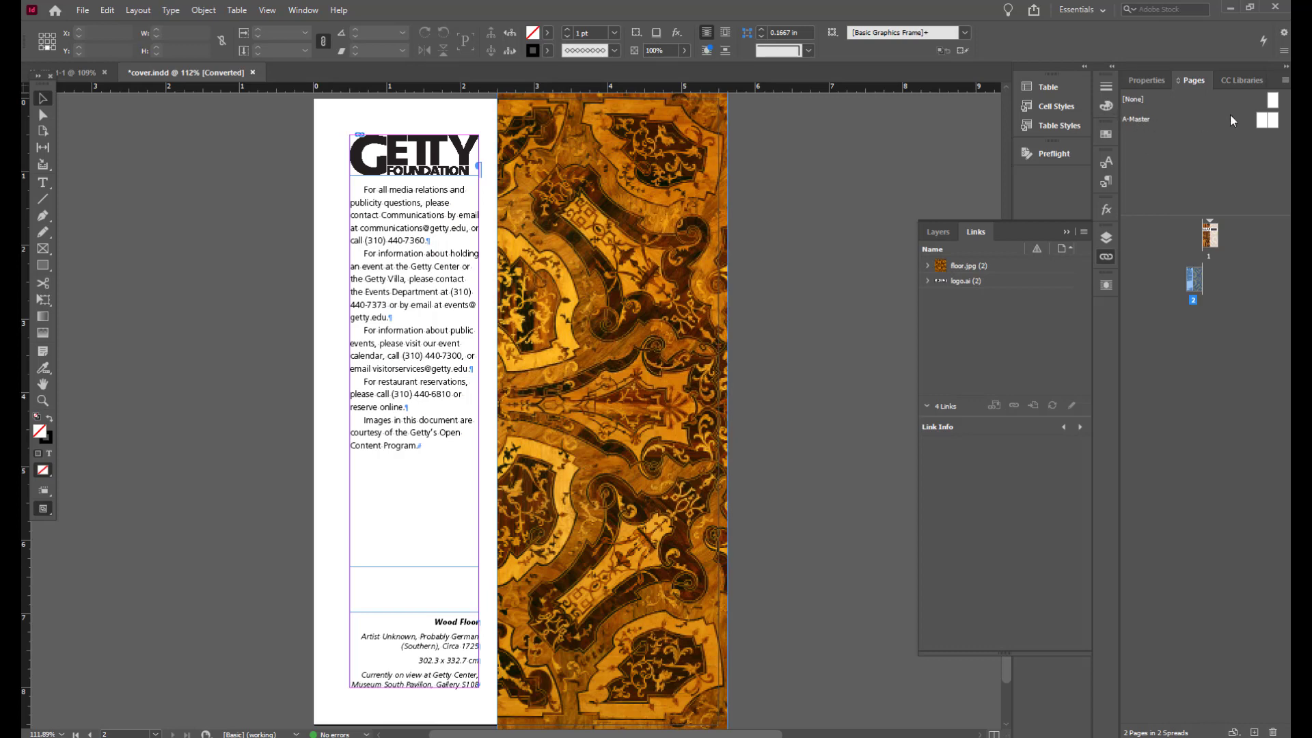
double_click(1144, 121)
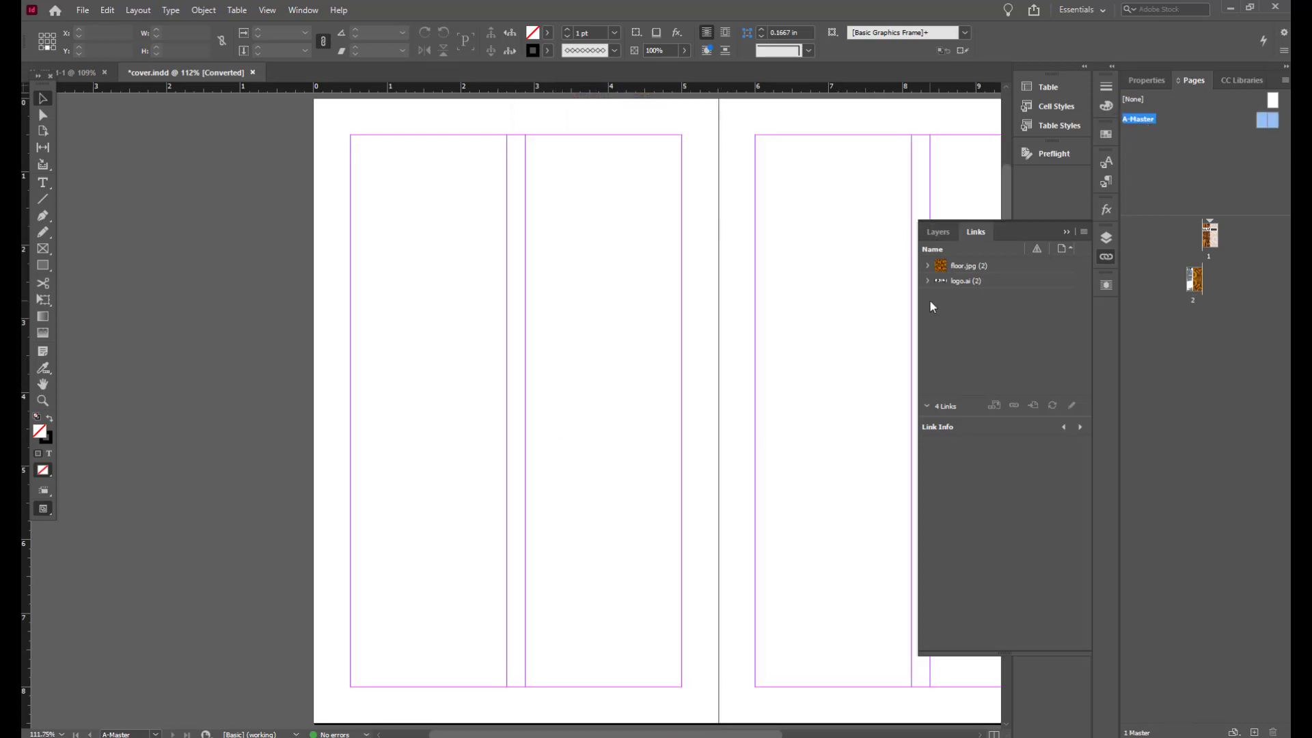
left_click(1215, 242)
left_click_drag(1214, 241, 1226, 163)
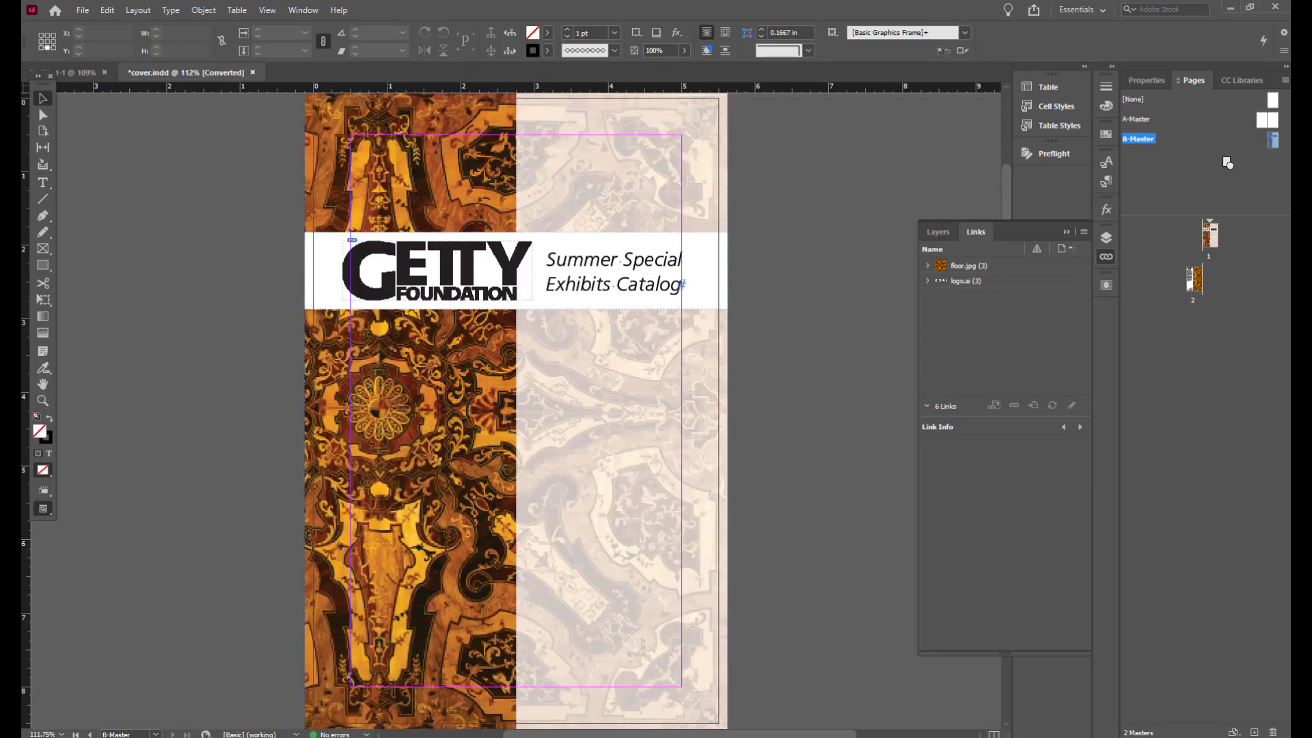
right_click(1148, 145)
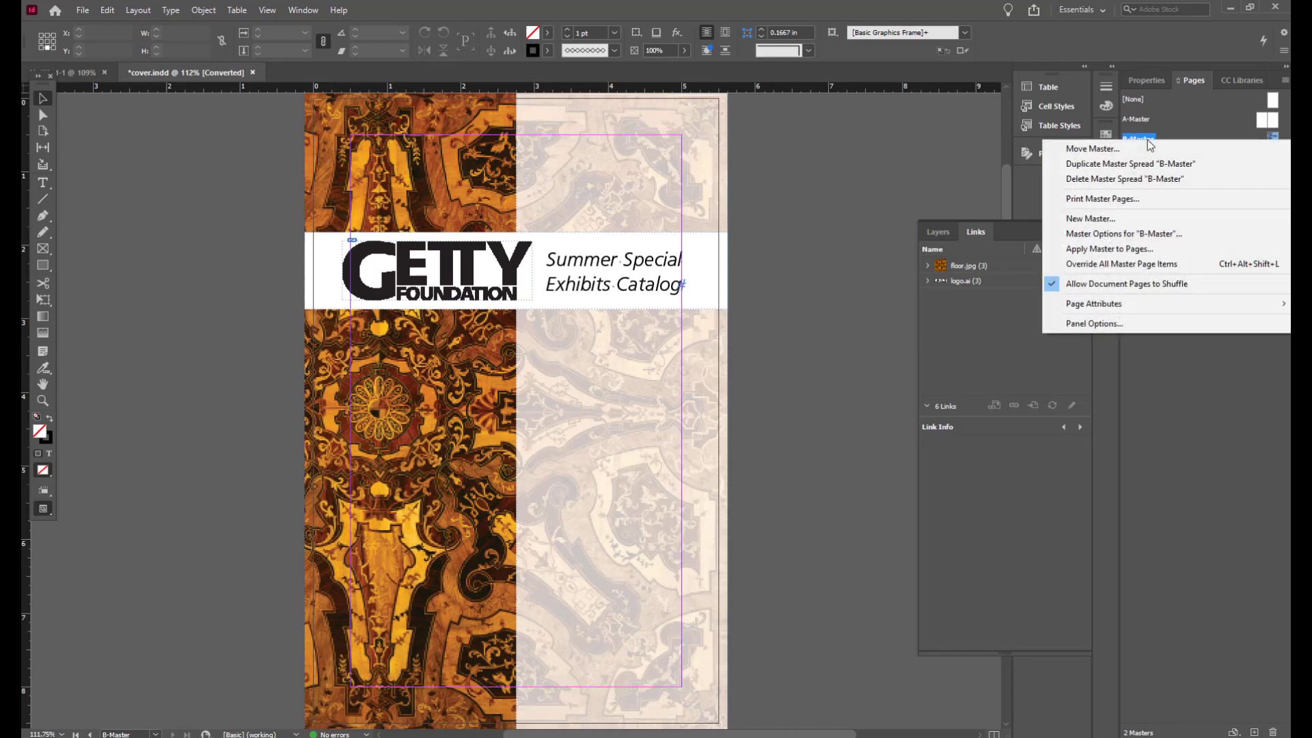
left_click(1123, 233)
key("Tab")
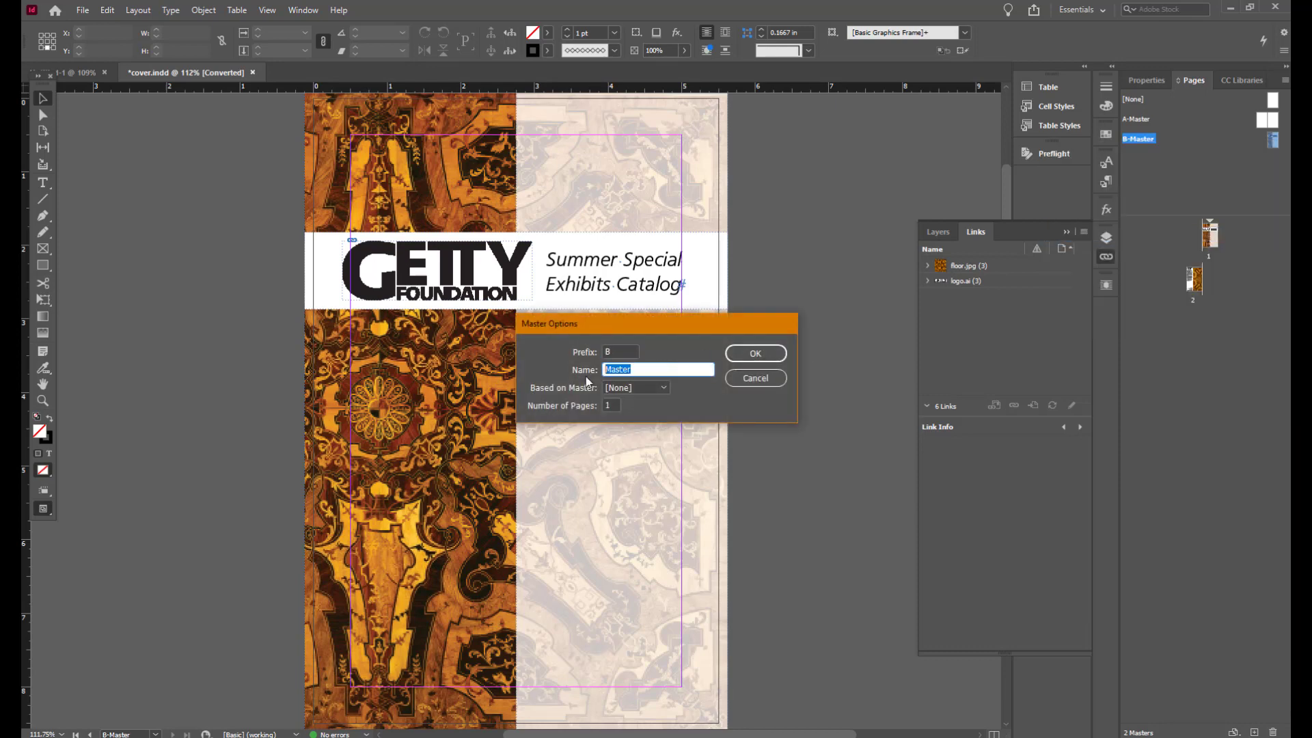
type("Front Cover")
left_click(754, 353)
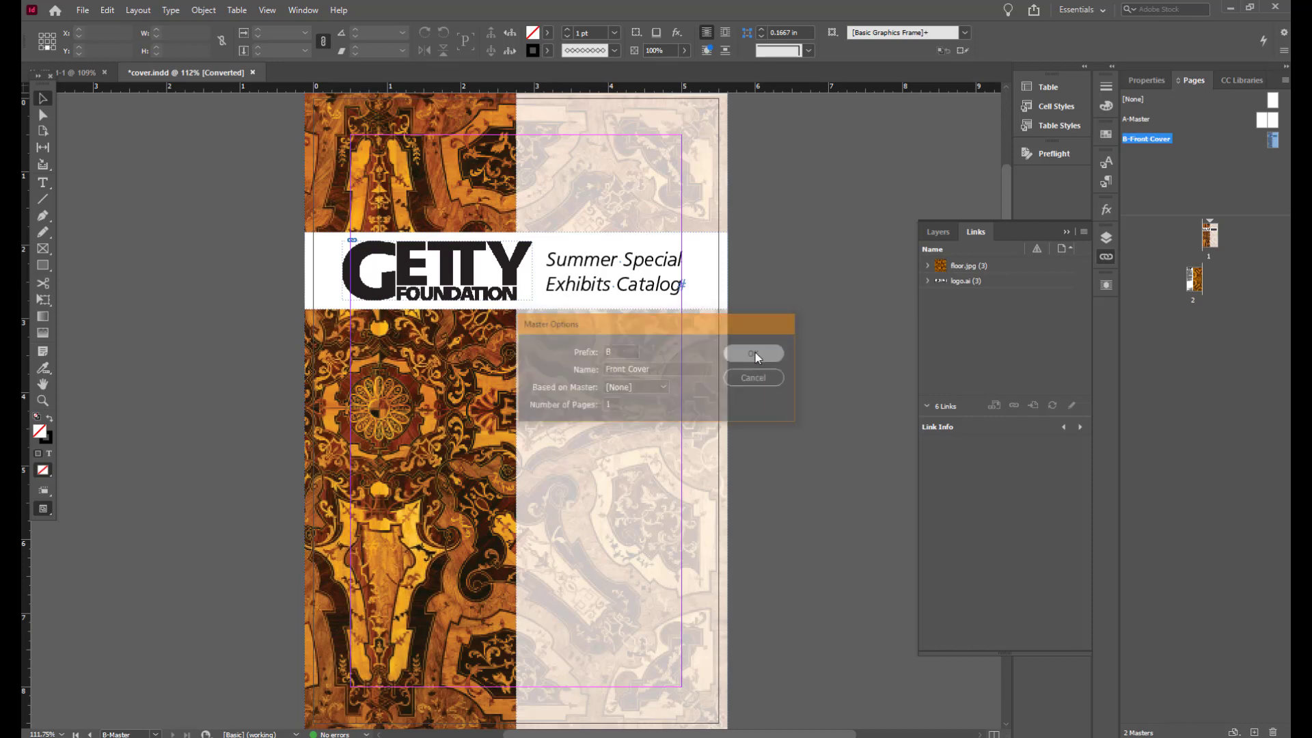
Step: Turn page 2 into a new master spread and name it Back Cover
left_click(1196, 281)
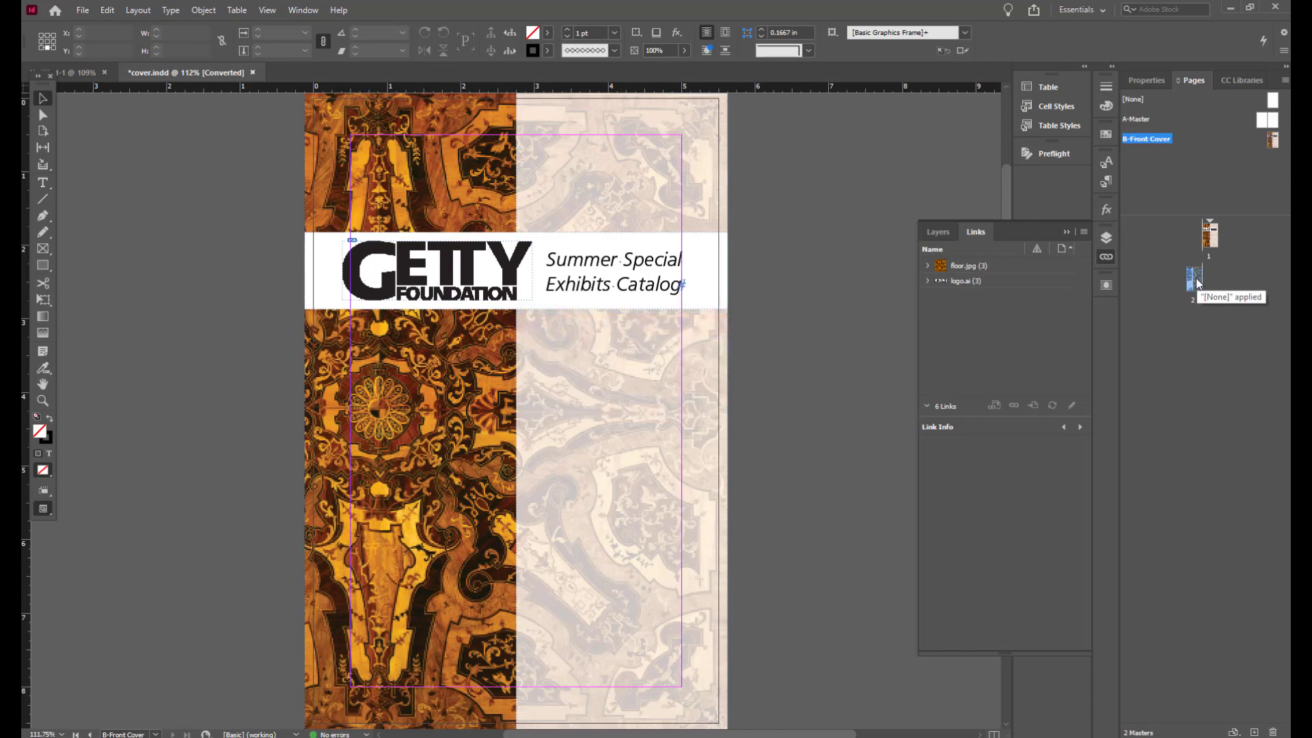
left_click_drag(1195, 282, 1198, 183)
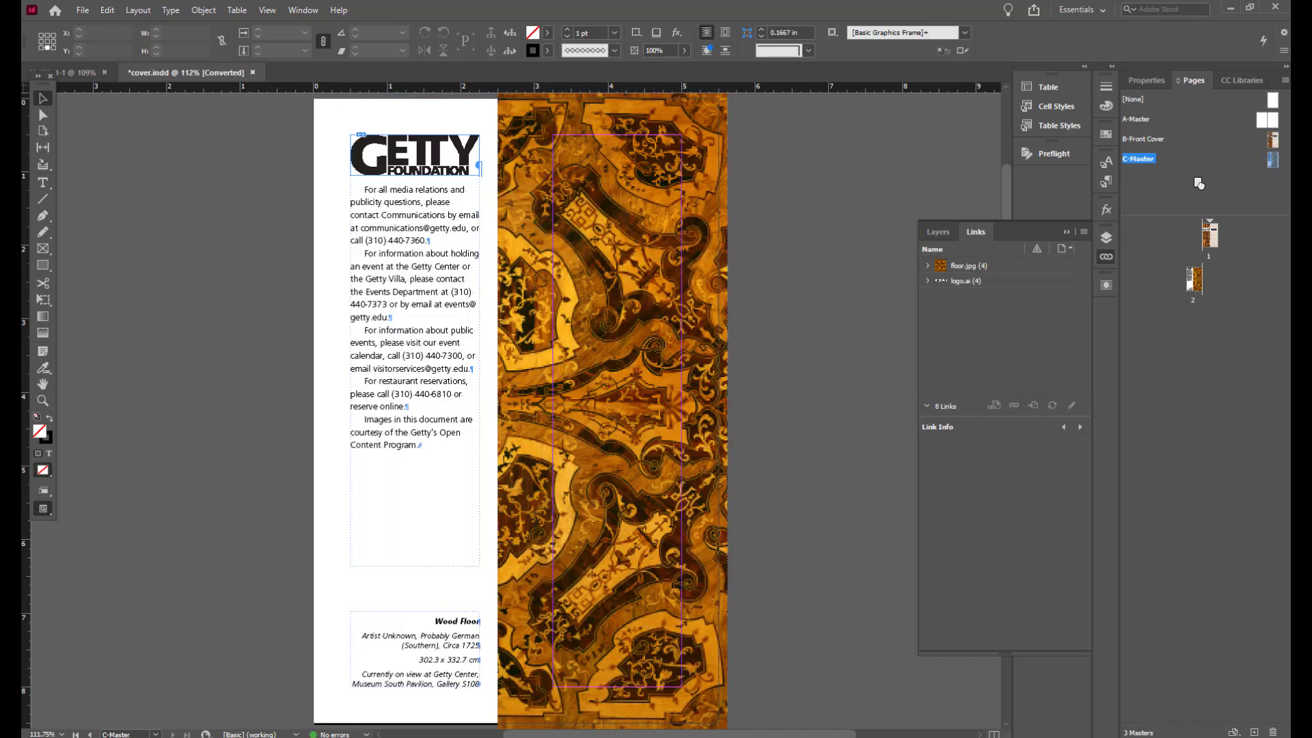
right_click(1149, 160)
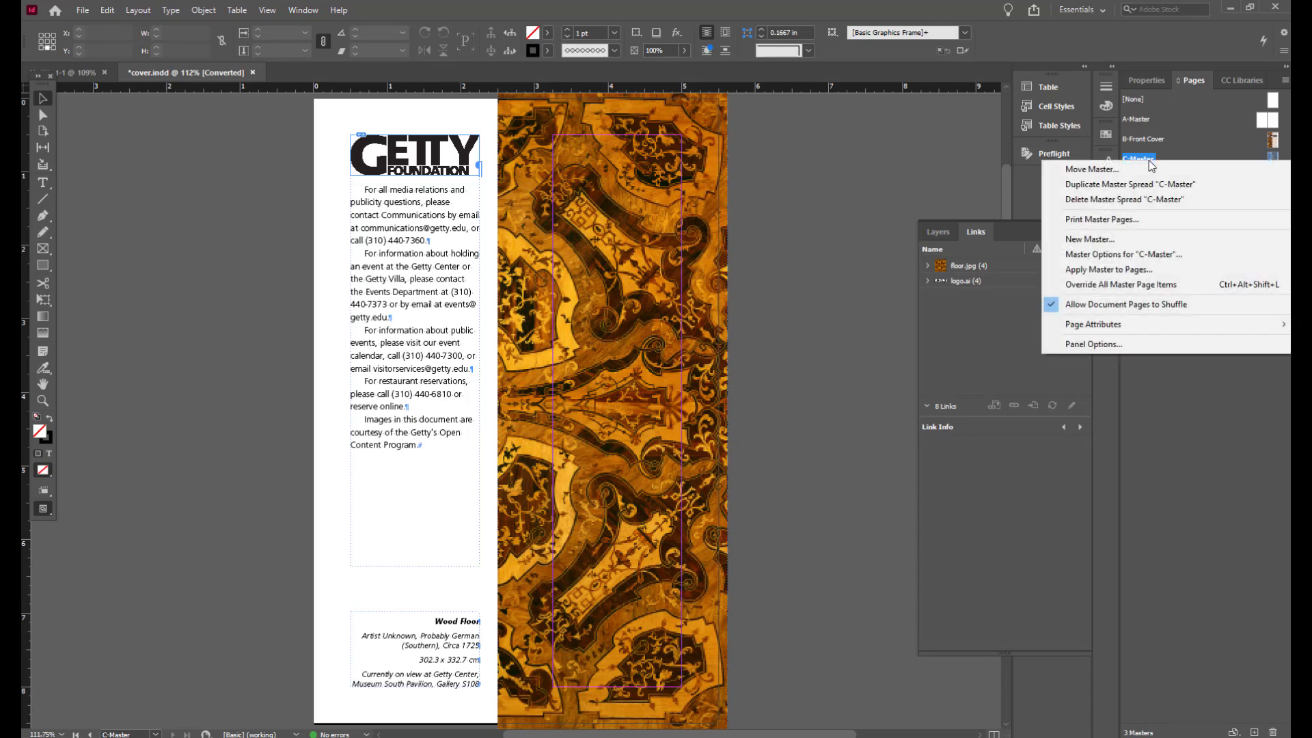
left_click(1145, 255)
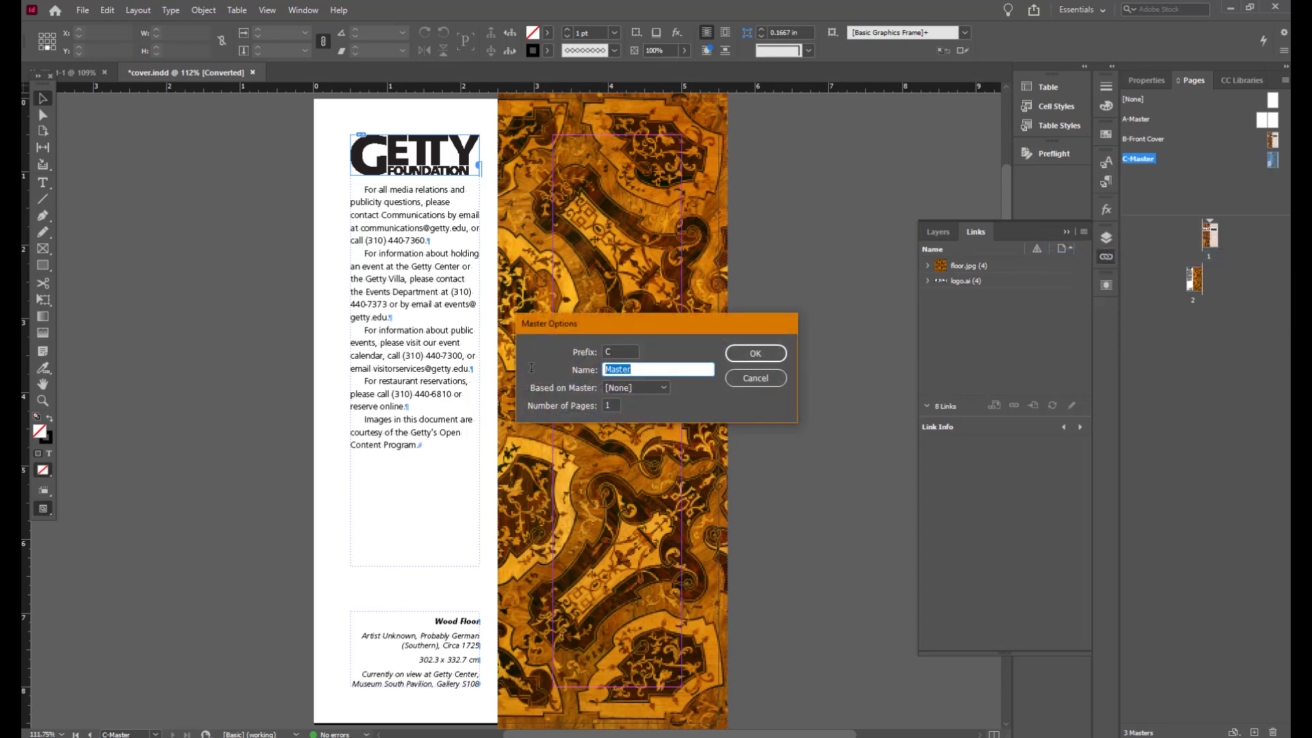
type("Back Cover")
key("Return")
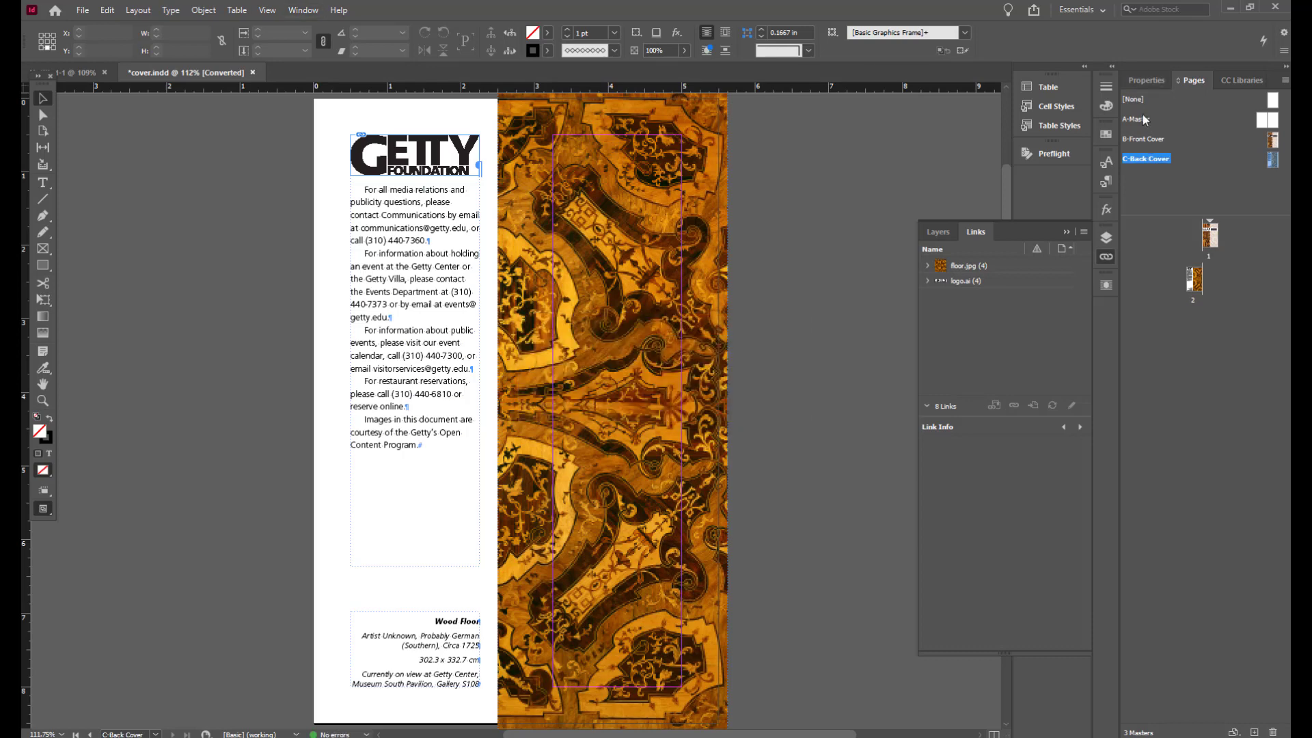
Step: Delete the A-Master spread
left_click(1144, 120)
right_click(1144, 120)
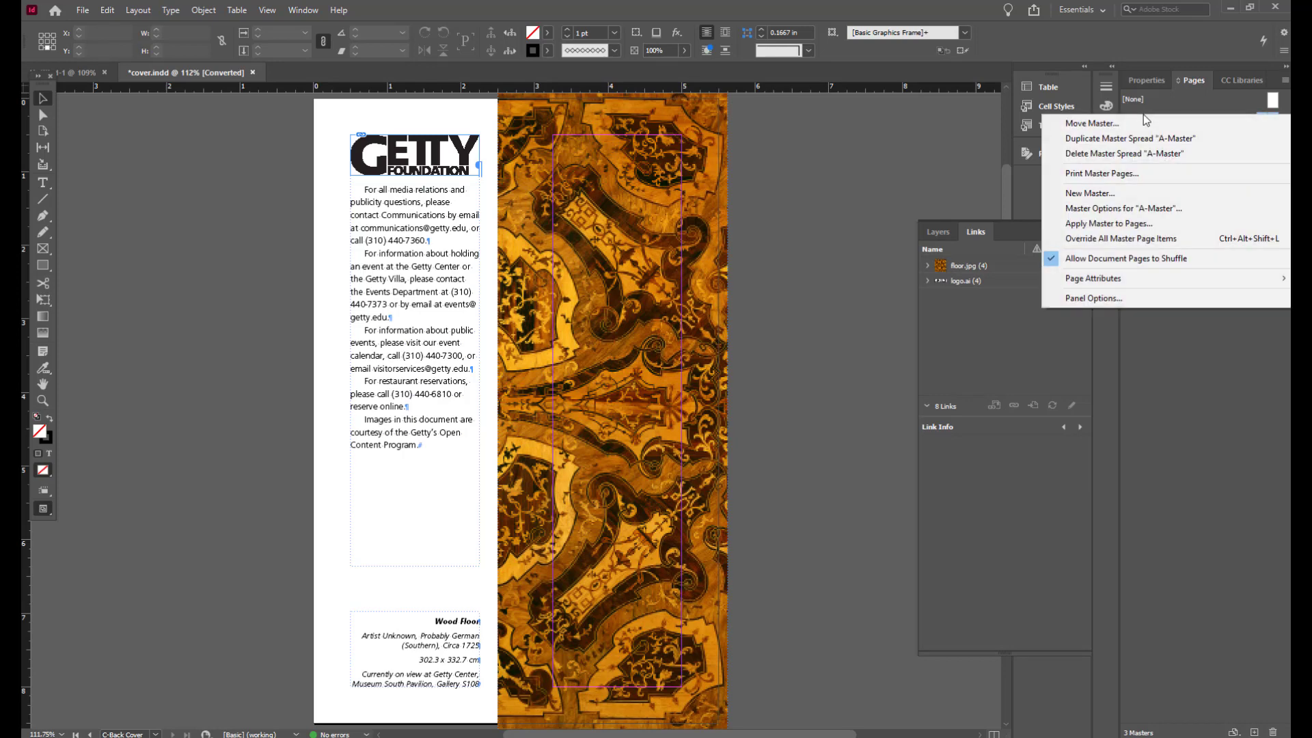
right_click(1145, 124)
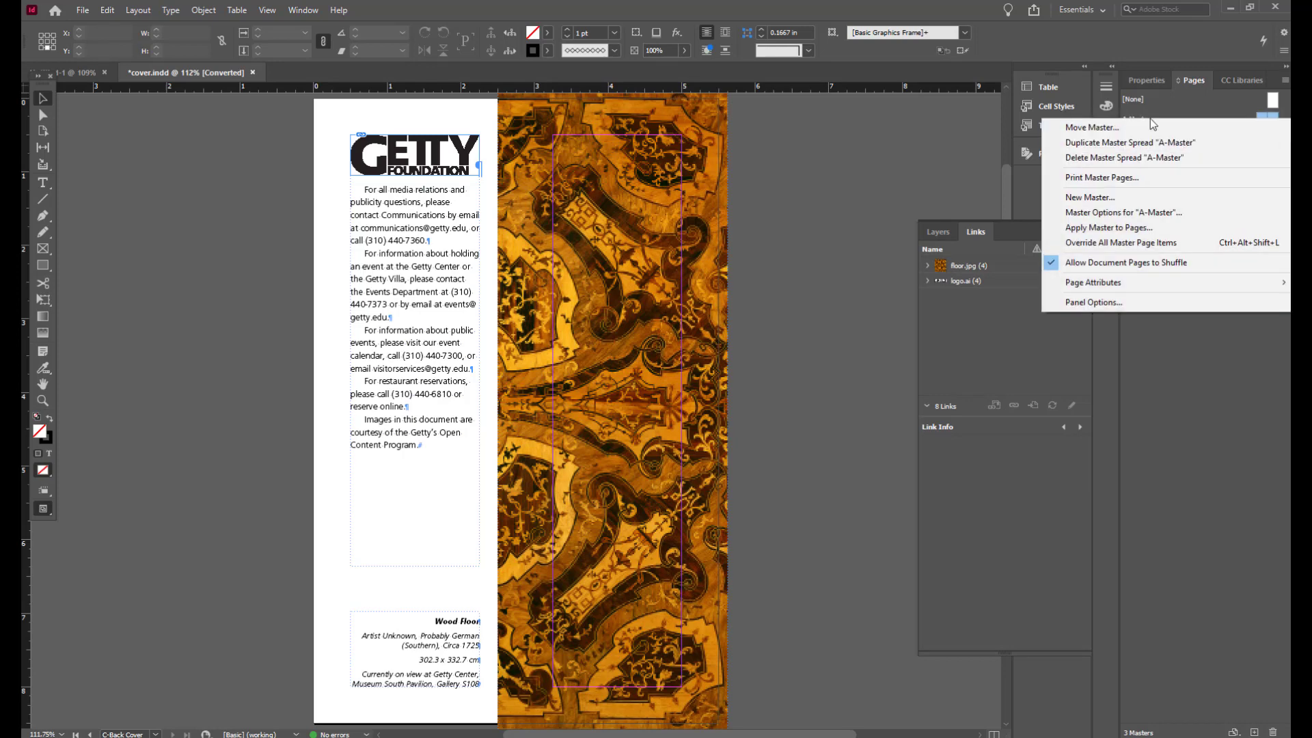
left_click(1137, 158)
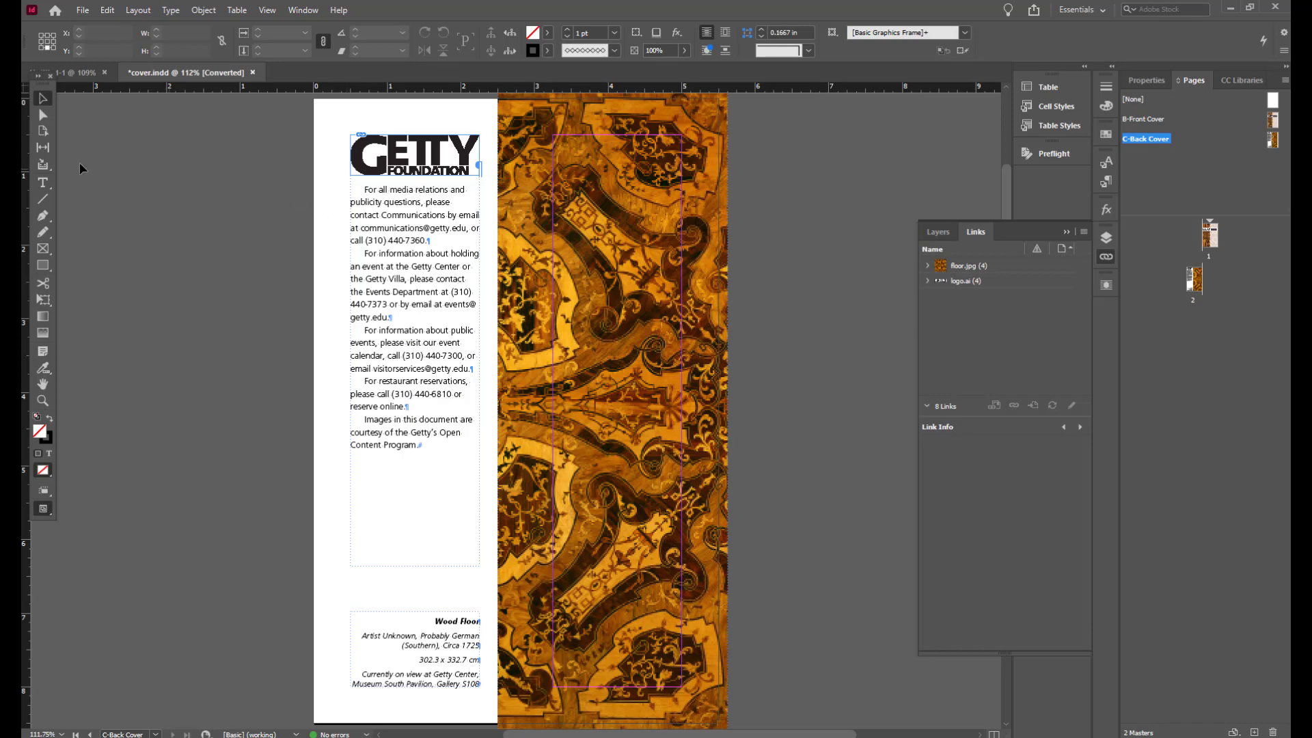
Step: Save the document as covers master.indd in the Museum folder, replacing the existing file
left_click(81, 12)
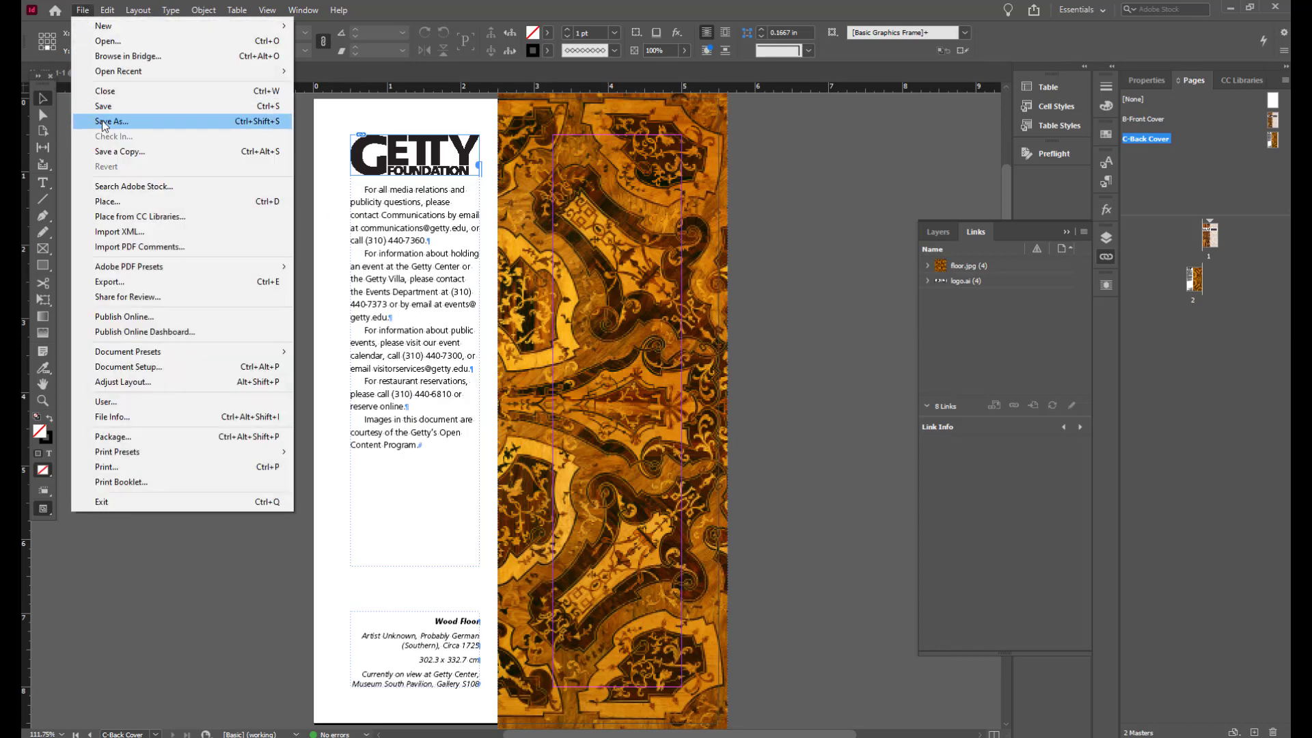
left_click(104, 121)
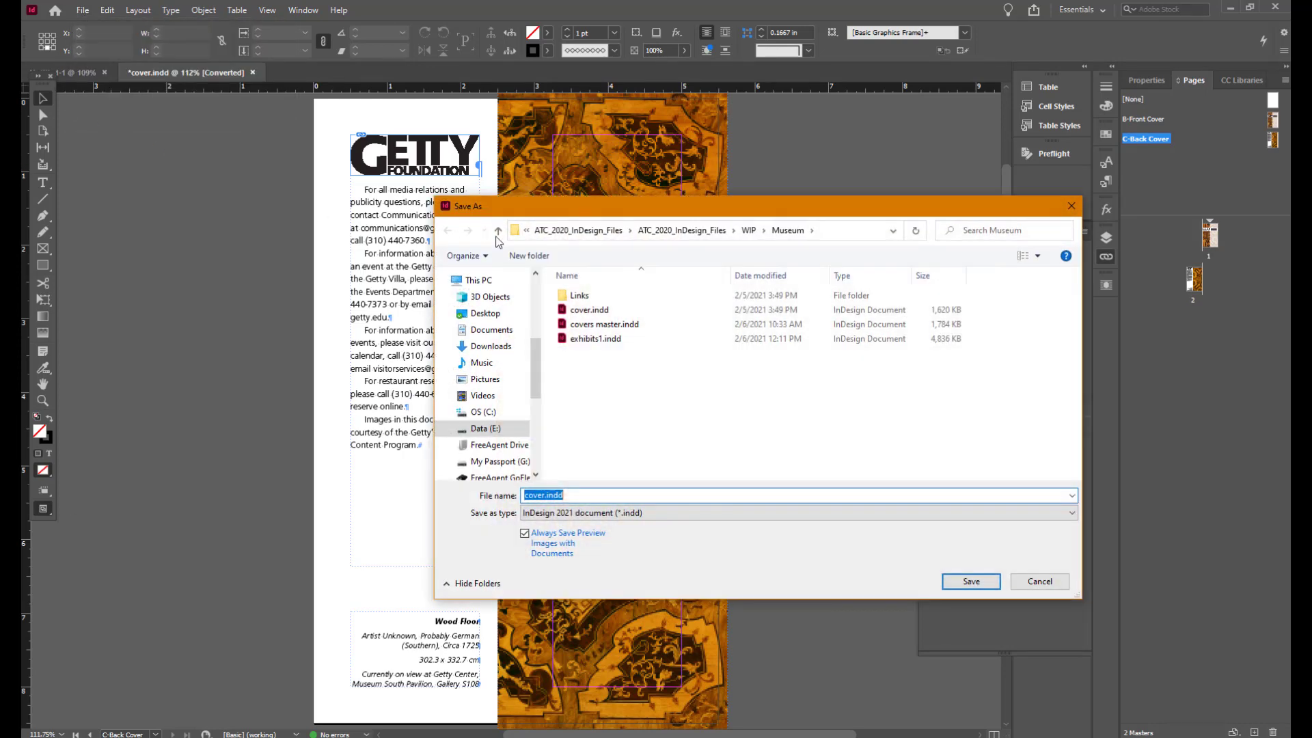
left_click(621, 323)
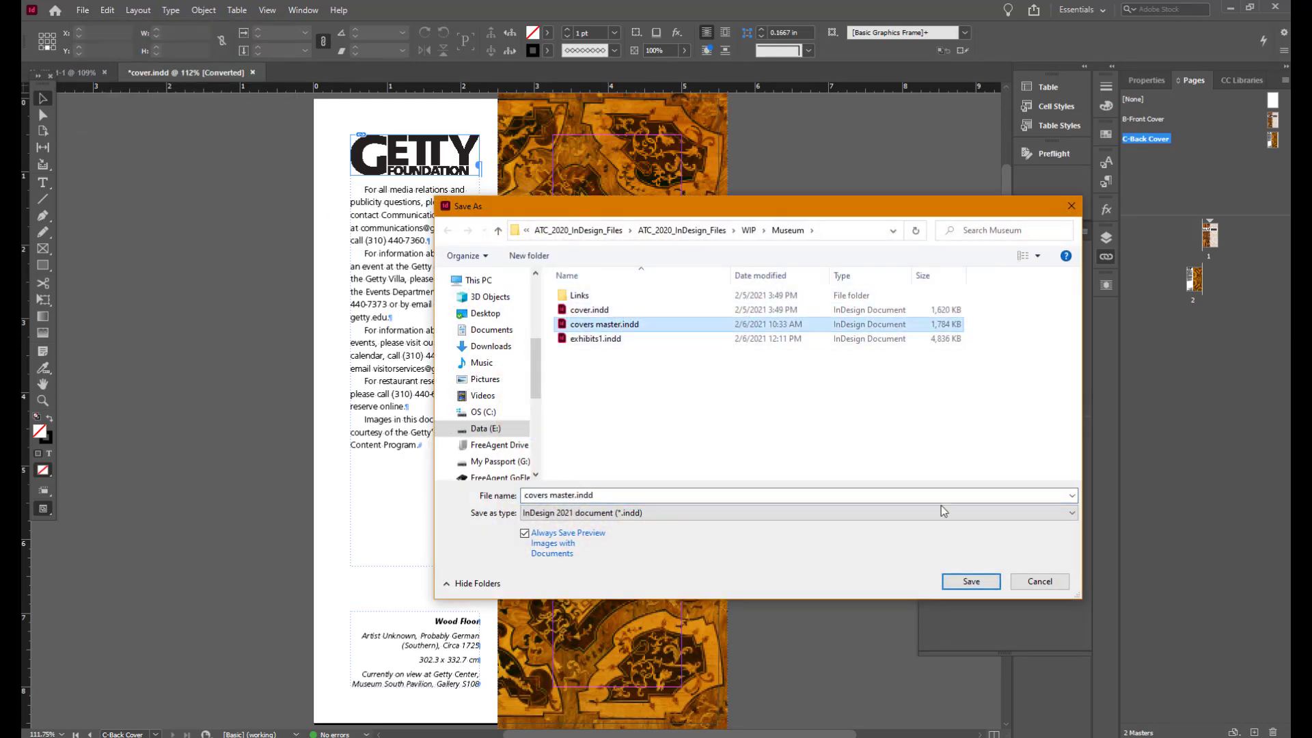
left_click(970, 581)
Step: Switch to the new half-letter document and load the master pages from covers master.indd
left_click(234, 73)
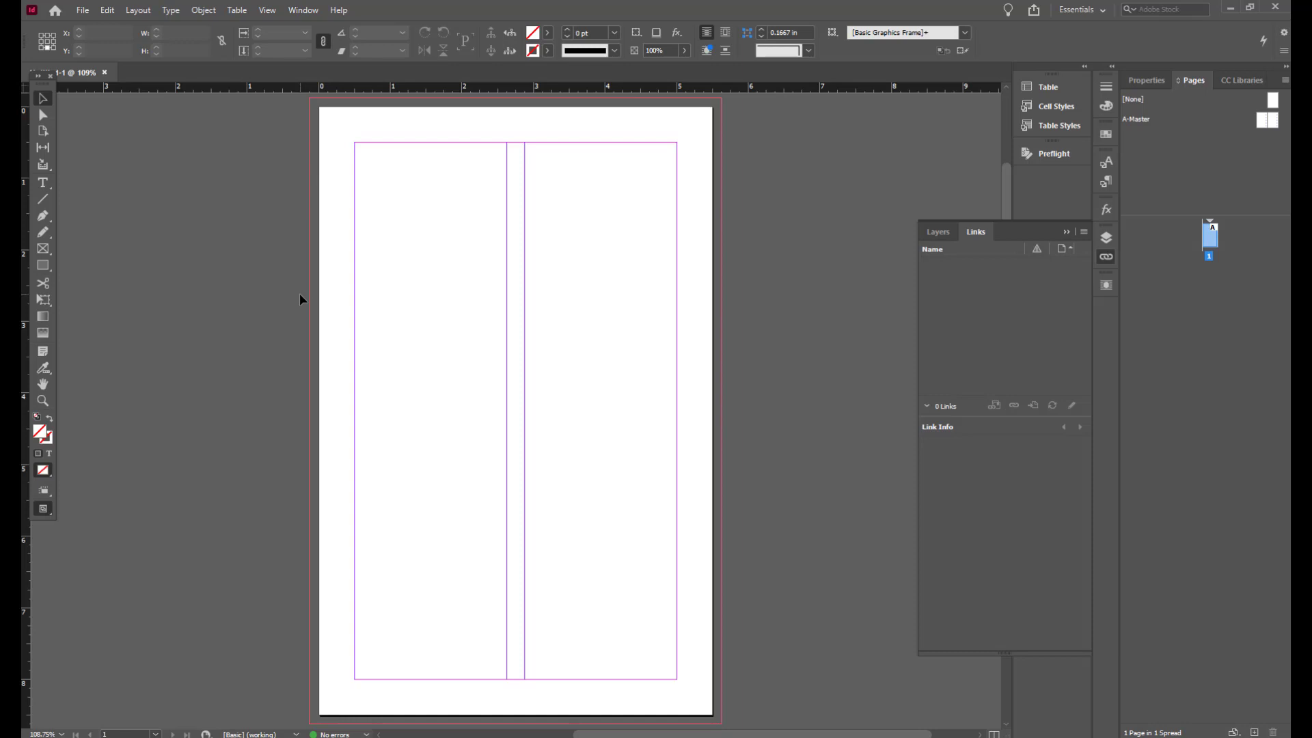
left_click(1284, 84)
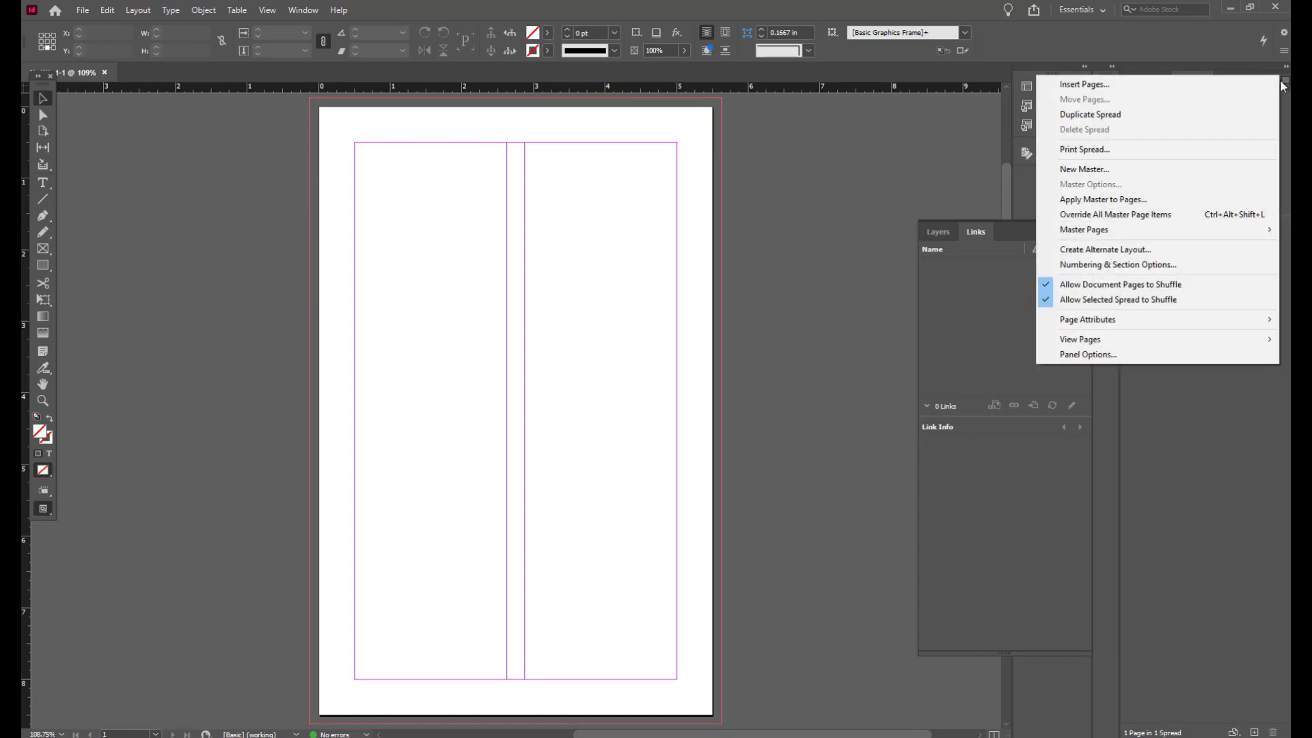
mouse_move(1162, 230)
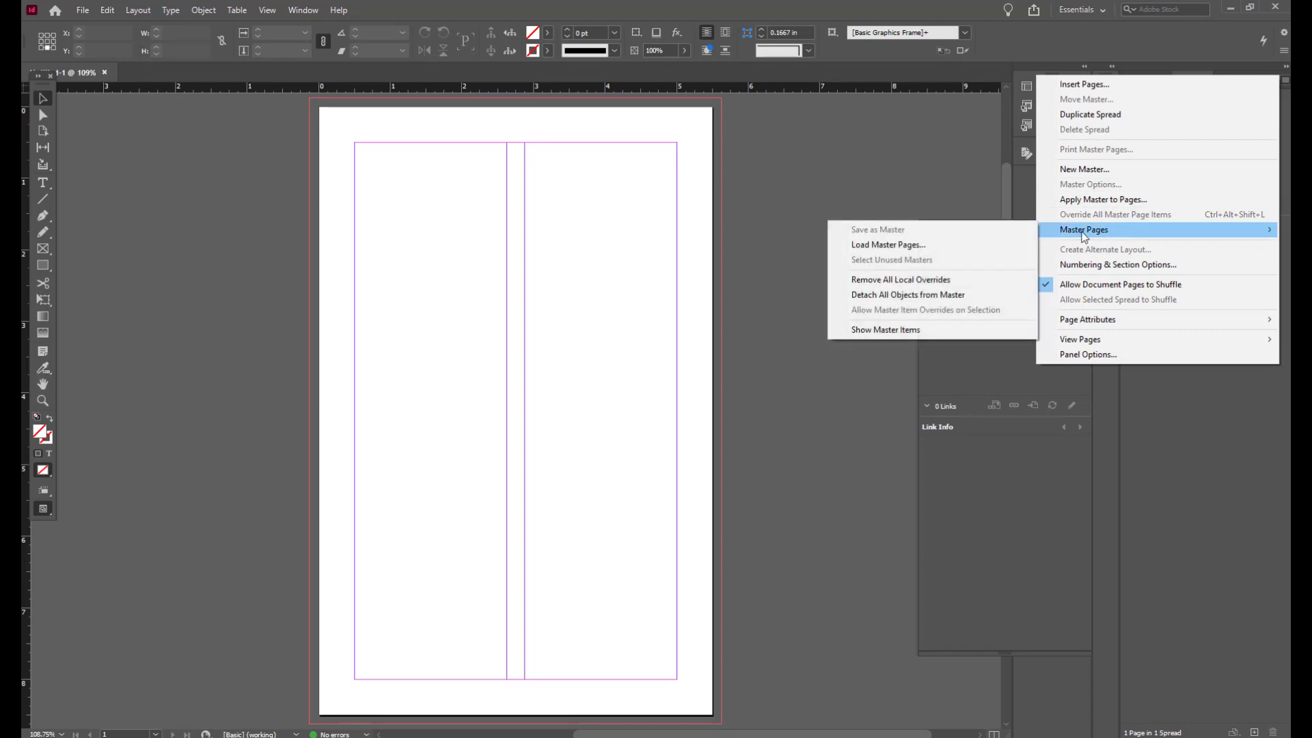
left_click(933, 243)
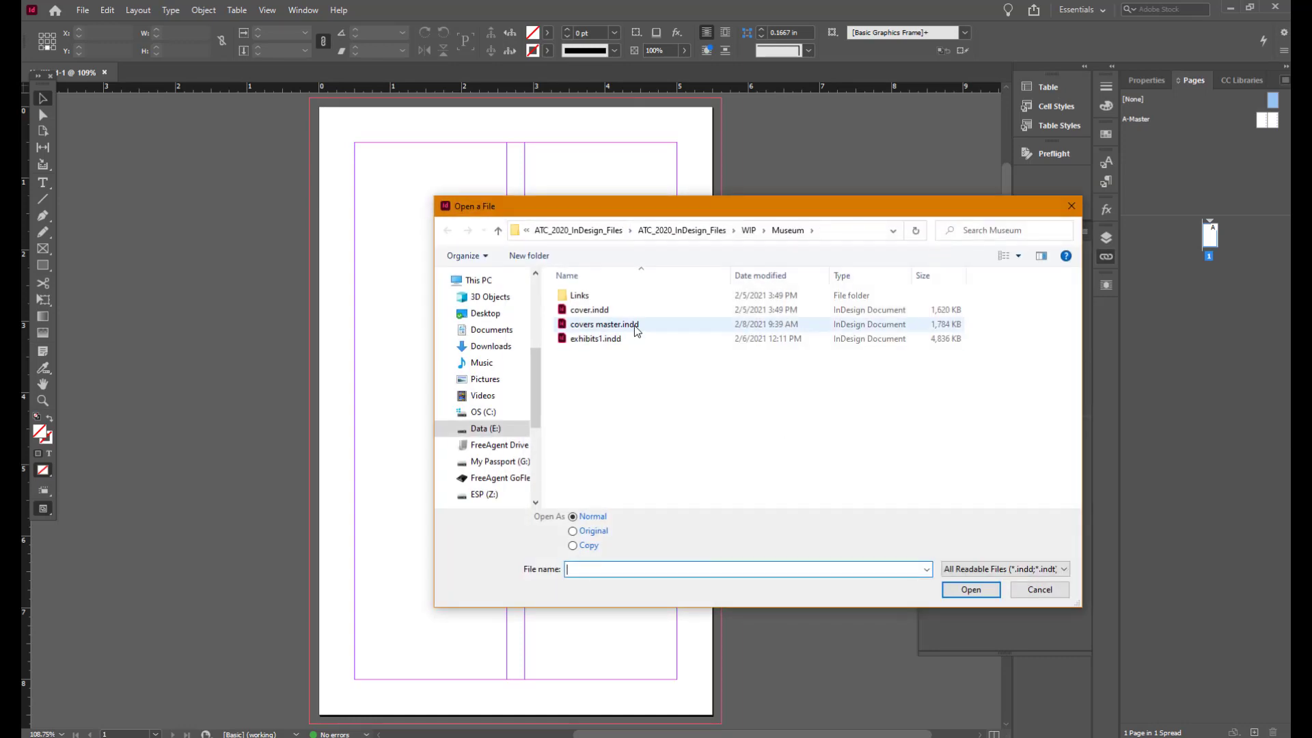
left_click(635, 327)
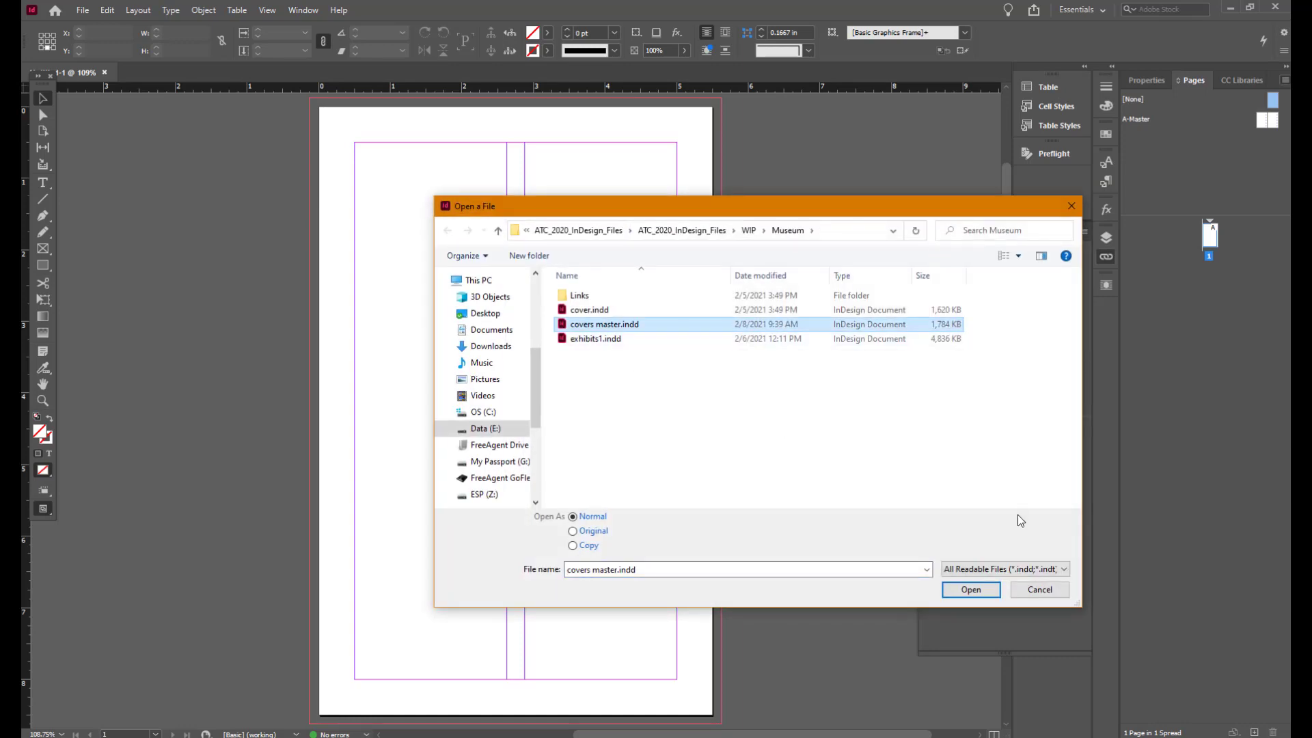
left_click(975, 590)
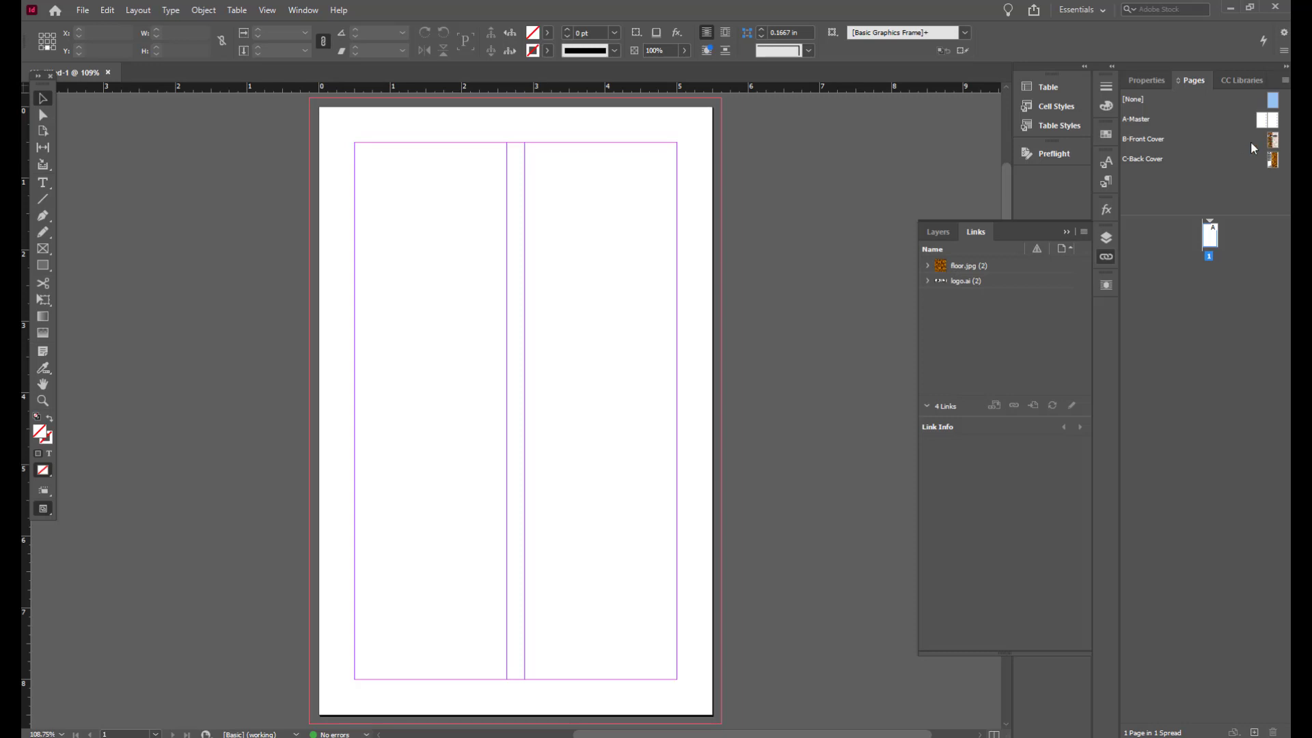
Step: Apply the Front Cover master to page 1 and add a second page based on the Back Cover master
left_click_drag(1153, 140, 1208, 239)
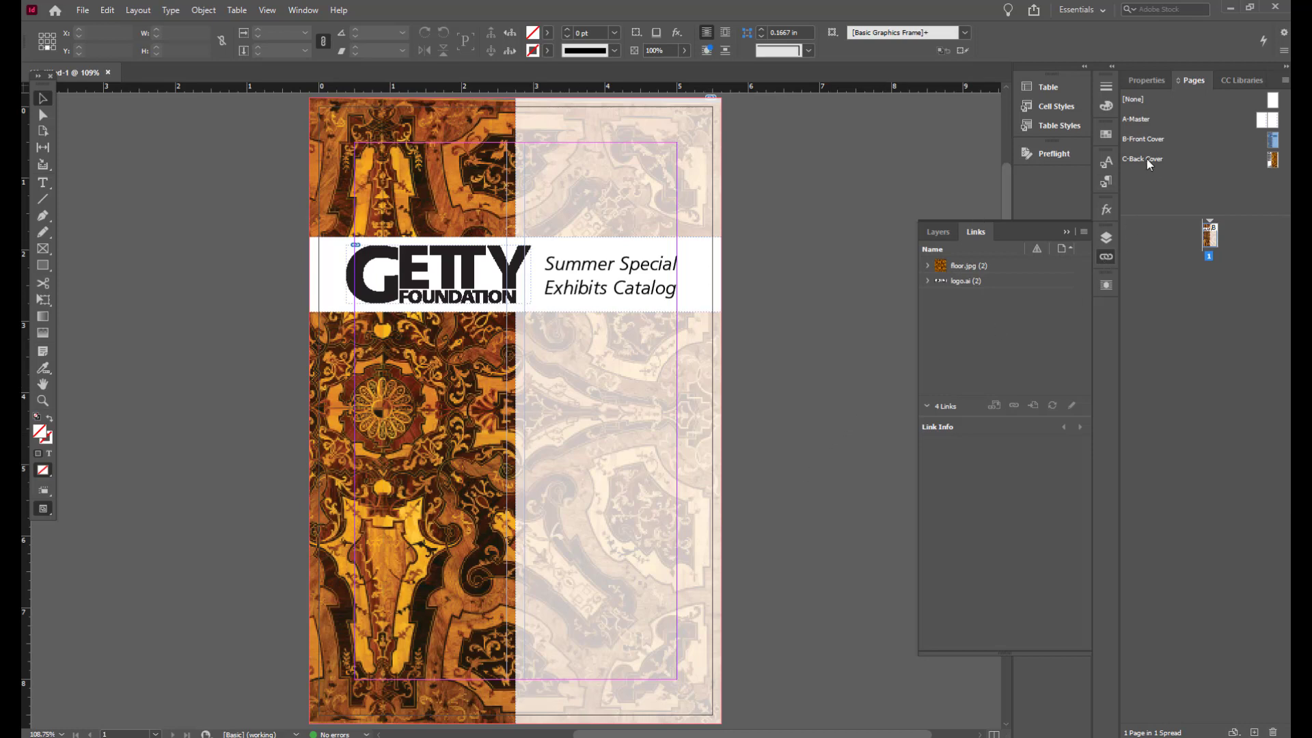
left_click_drag(1146, 158, 1192, 322)
left_click_drag(1192, 323, 1199, 318)
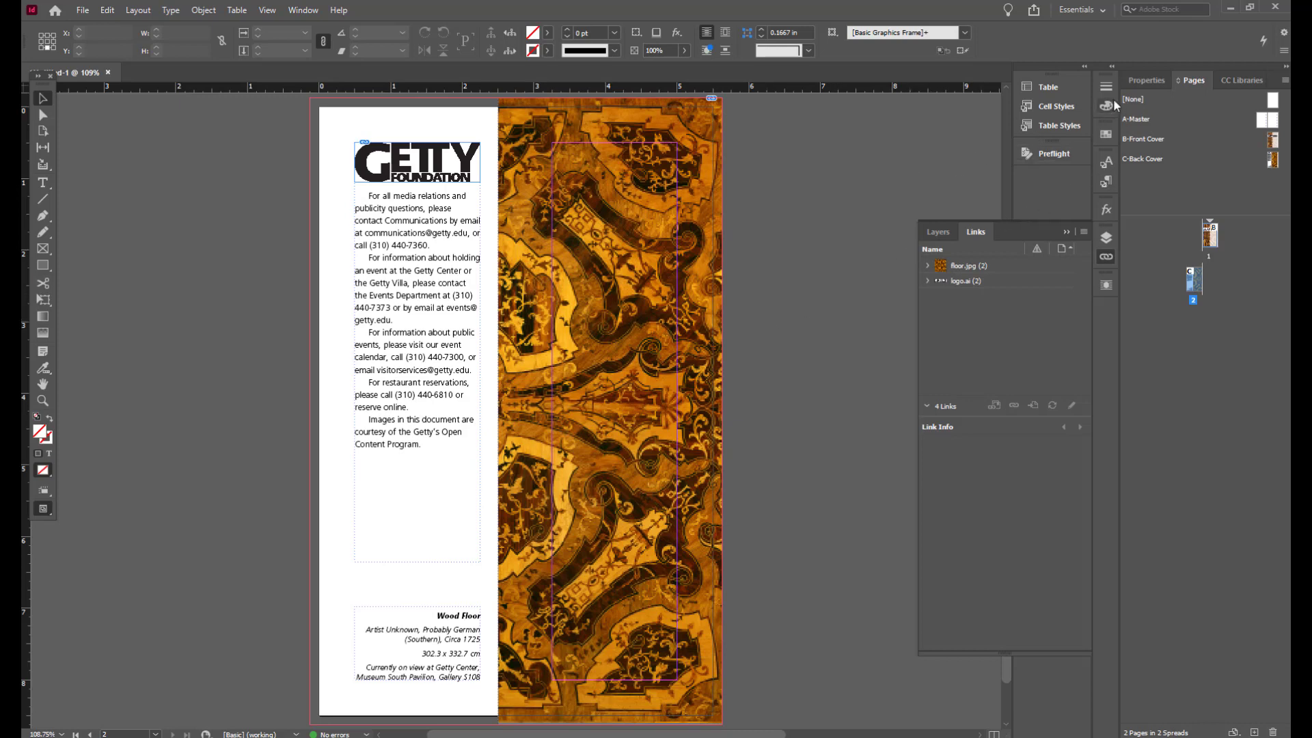
Step: Inspect the swatches and paragraph styles brought in with the loaded masters
left_click(1106, 133)
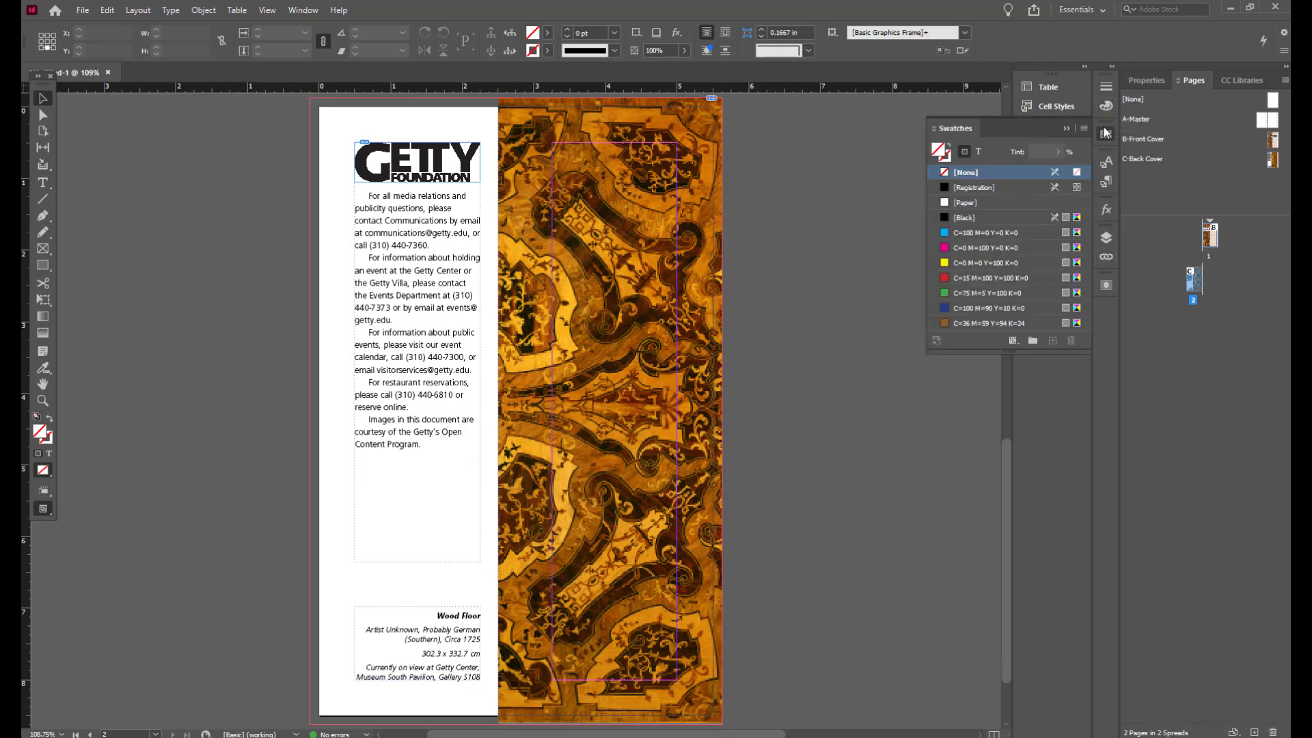
left_click_drag(998, 349, 1004, 381)
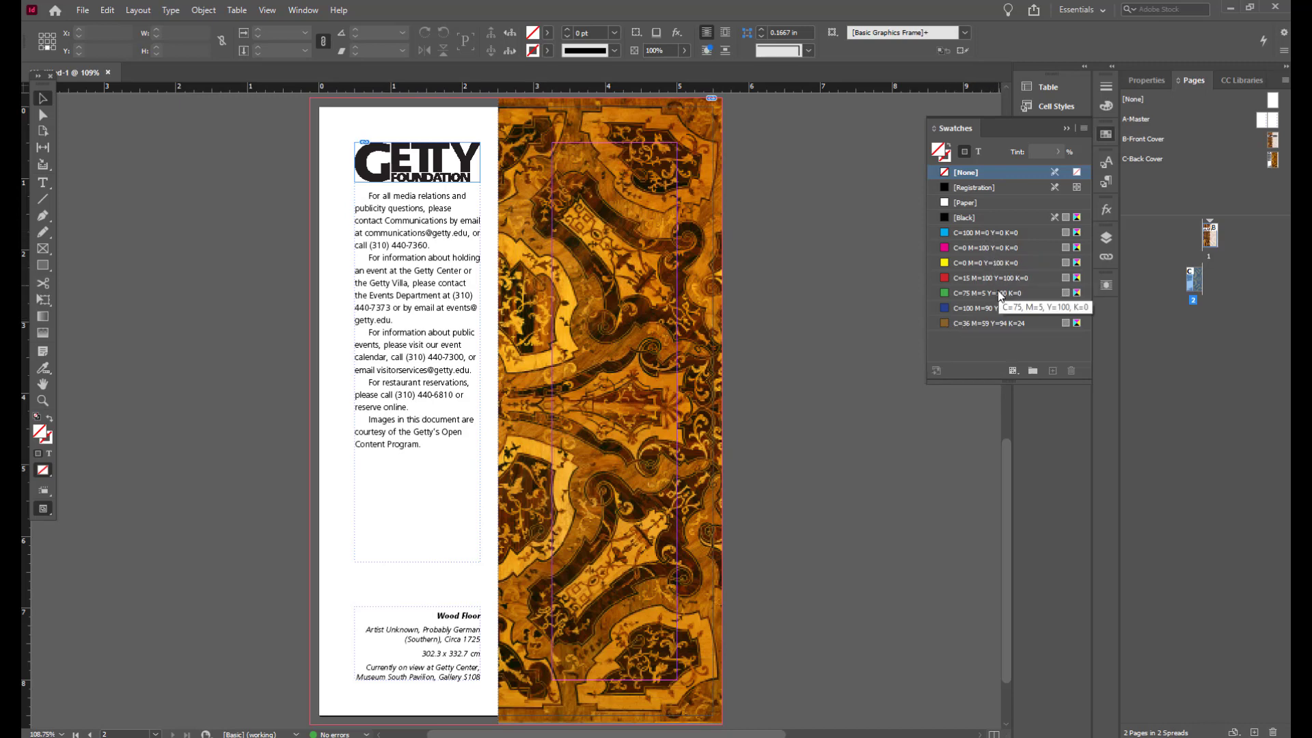
left_click(1107, 179)
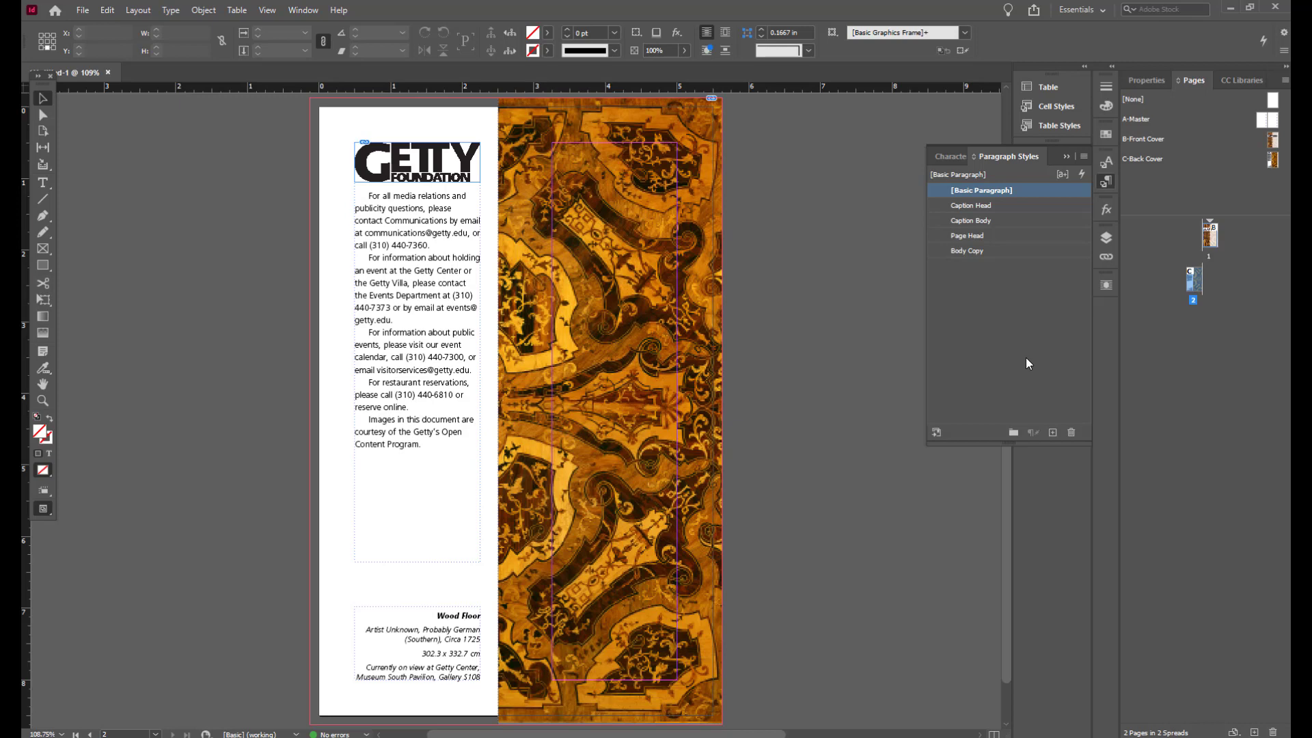
Step: Save the document
key("ctrl+s")
left_click(266, 11)
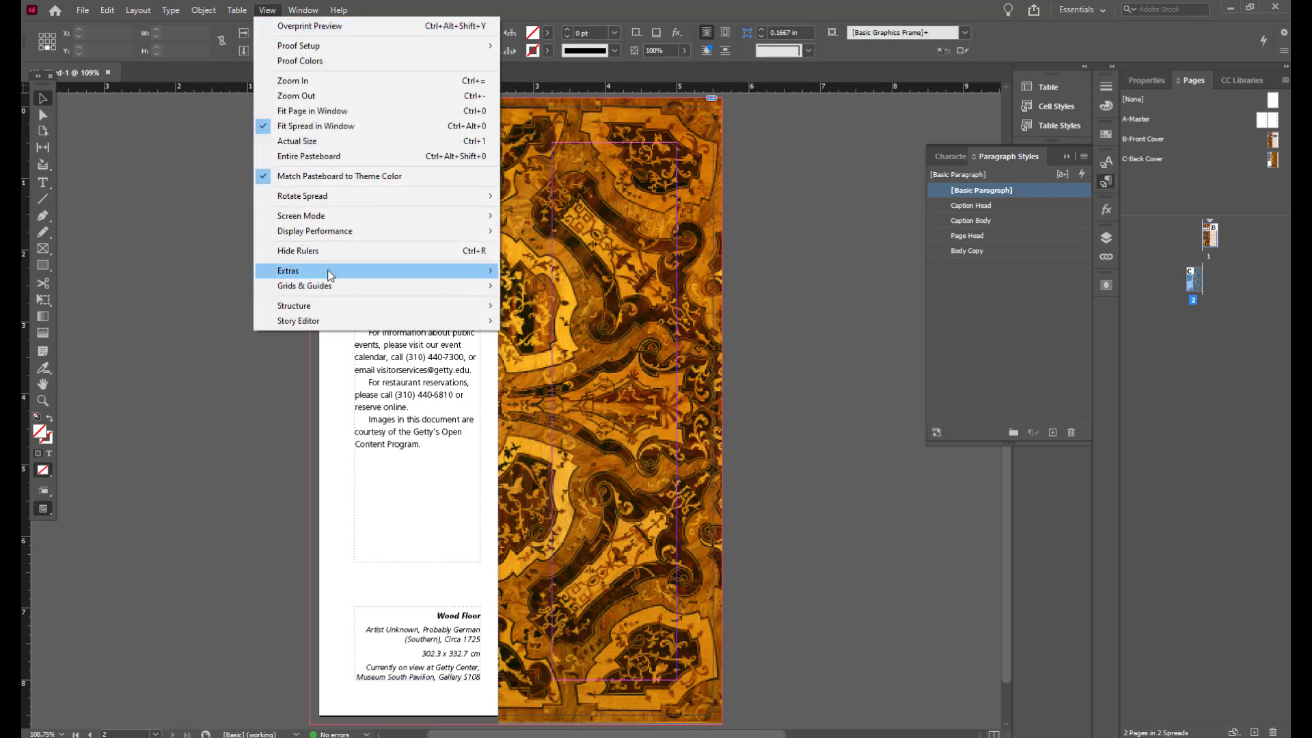
mouse_move(327, 270)
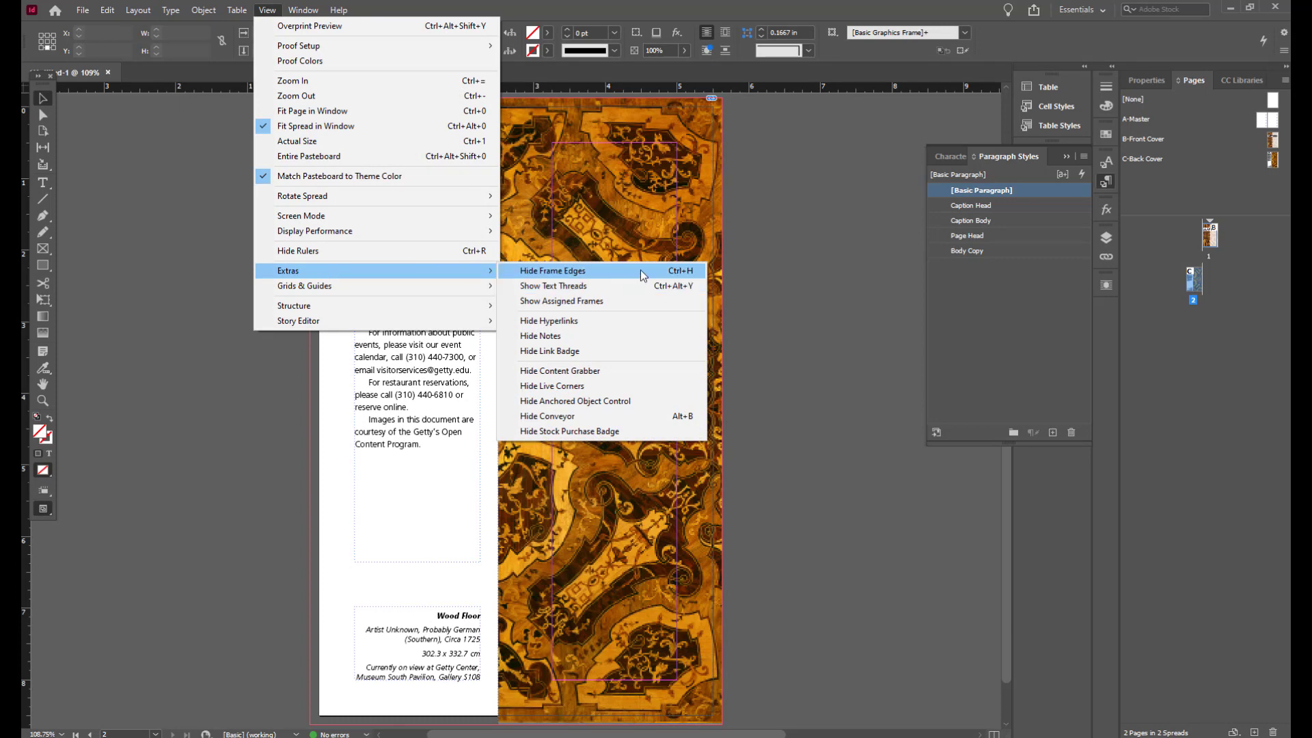
left_click(784, 273)
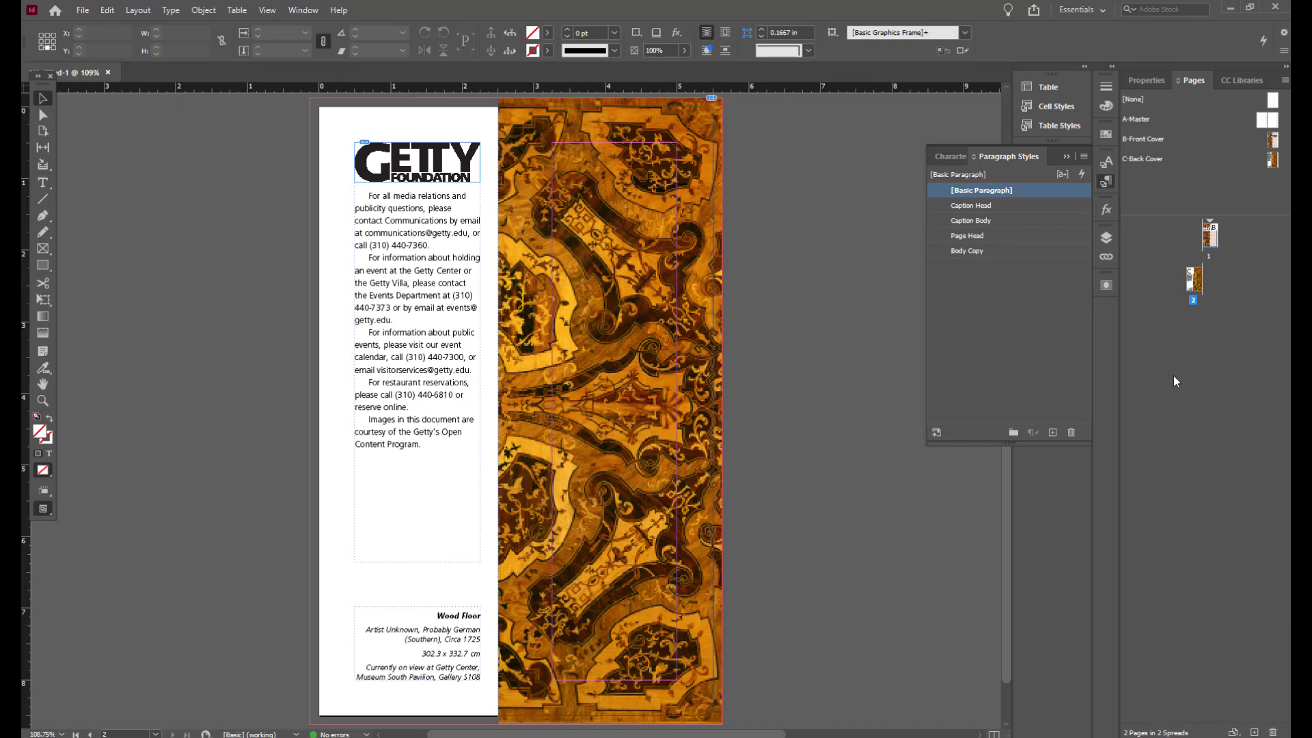
Step: Insert an A-Master page between the front cover page and the back cover page
left_click(1262, 121)
left_click_drag(1261, 122, 1174, 292)
left_click_drag(1174, 292, 1177, 303)
left_click_drag(1177, 303, 1176, 298)
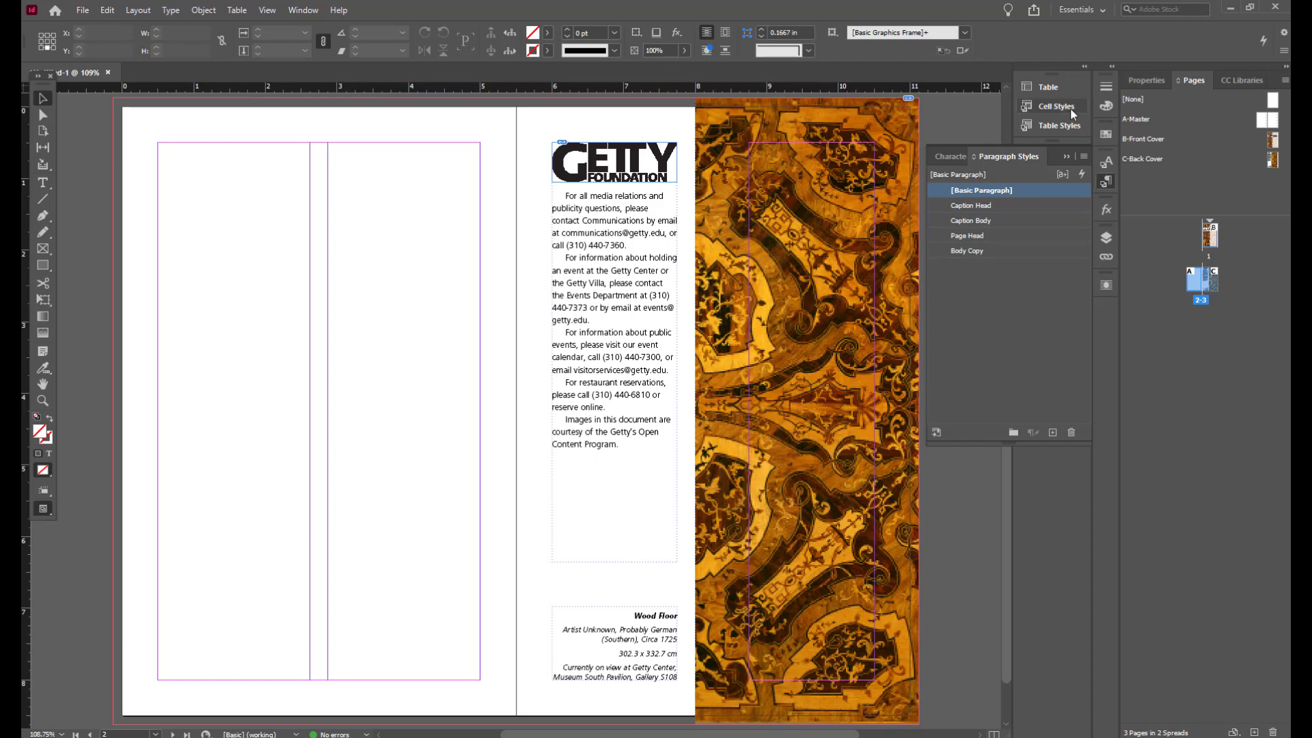
Step: Examine the A-Master, the document pages and the Front Cover master by moving between them
double_click(1146, 120)
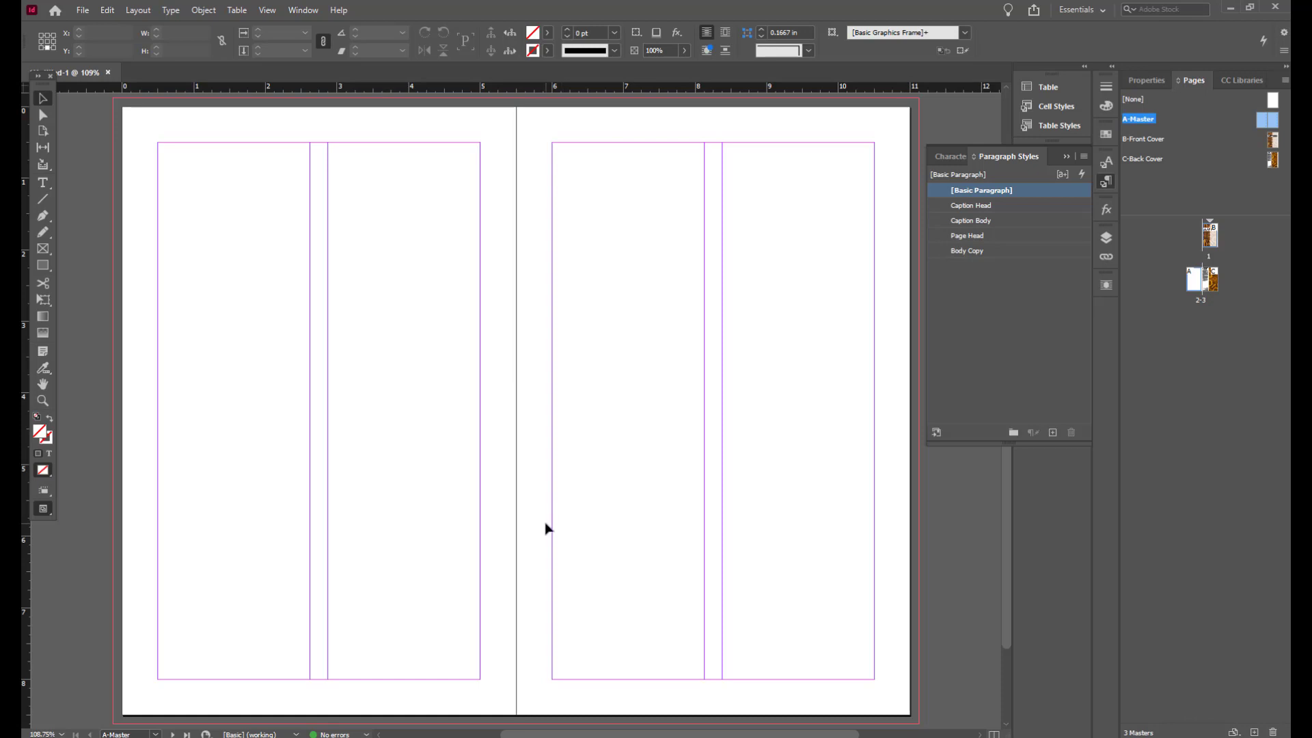
left_click(552, 531)
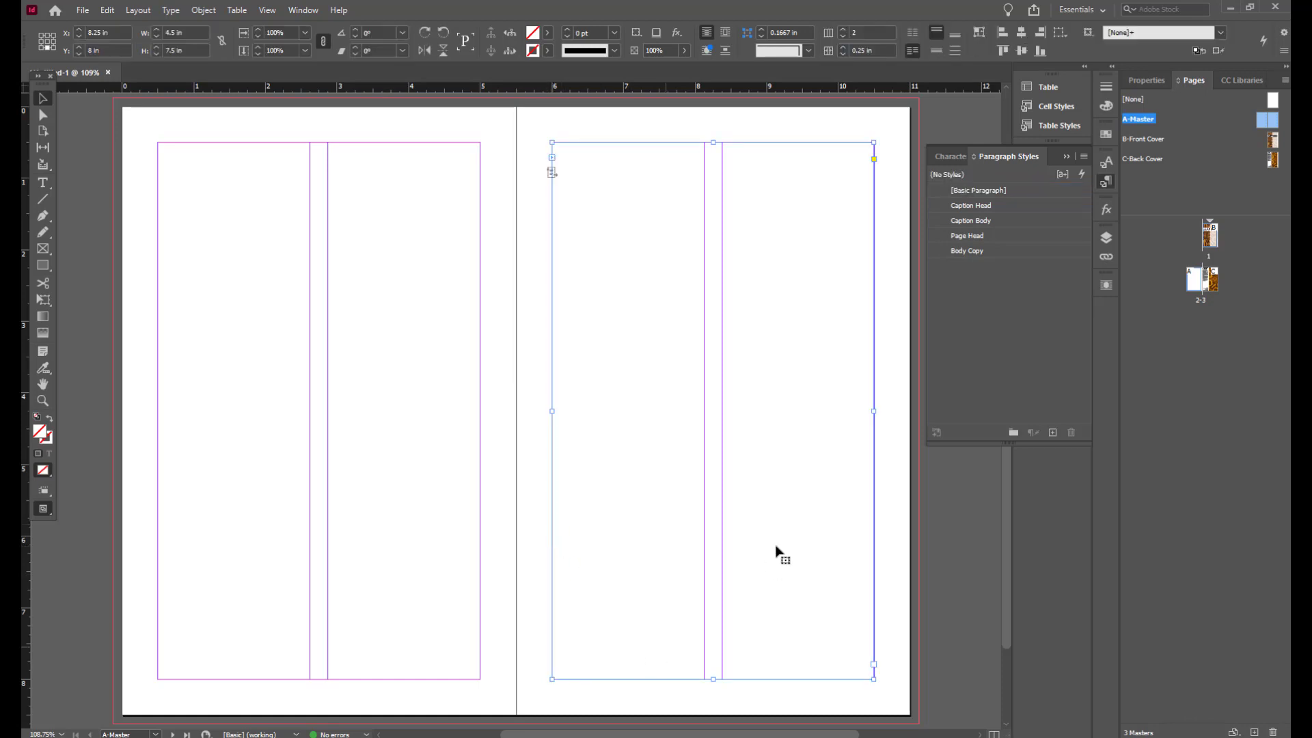
left_click(528, 472)
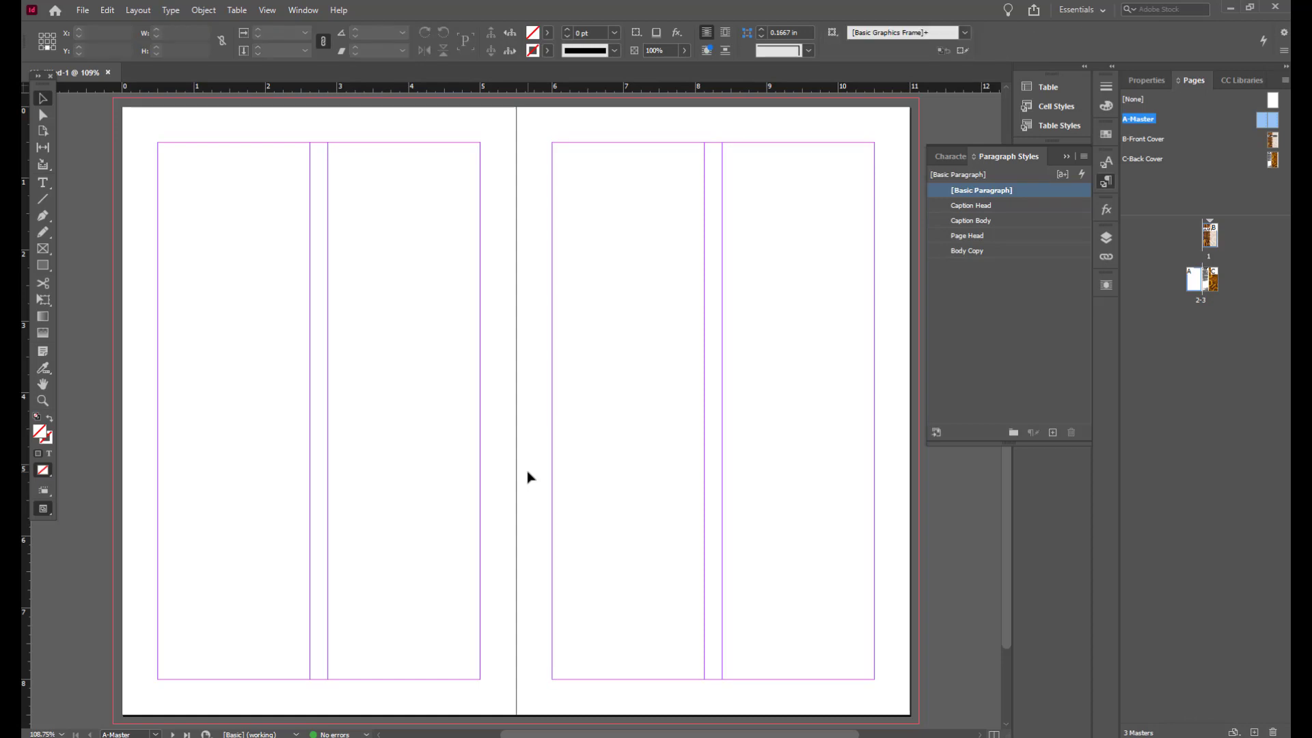
left_click(1209, 281)
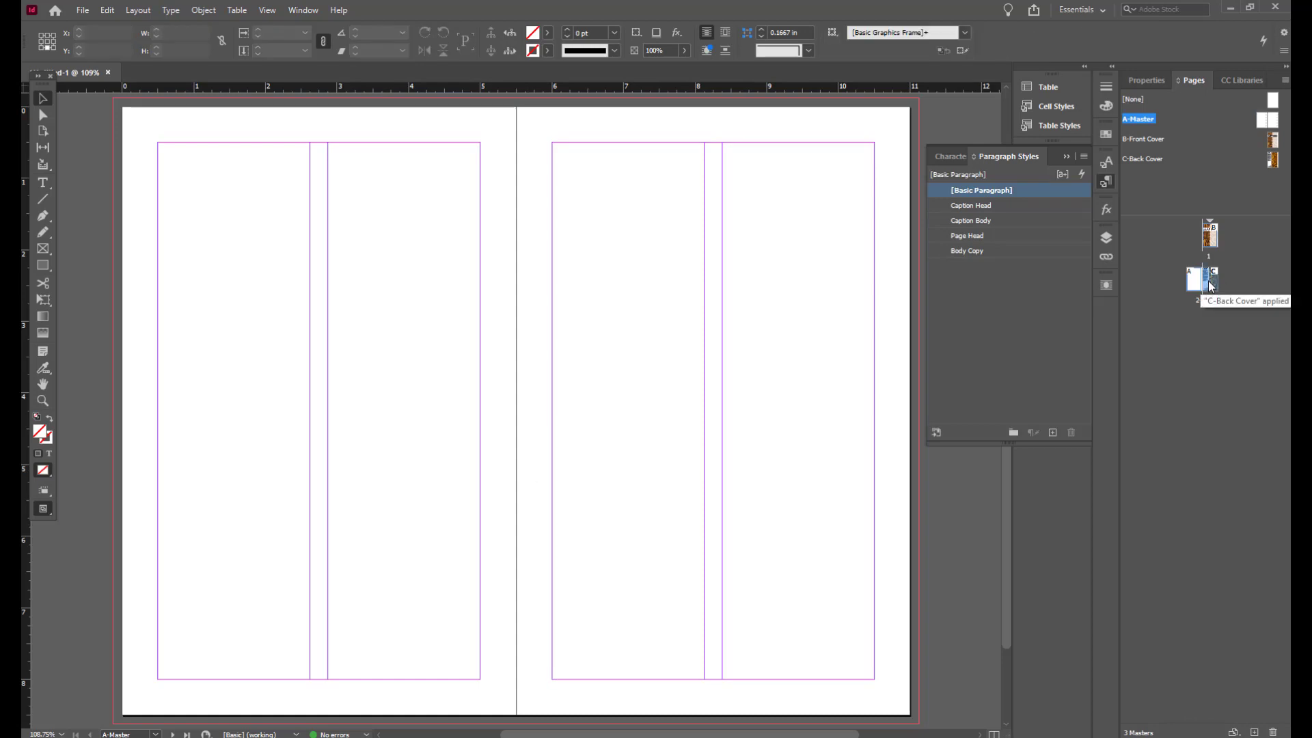
double_click(1209, 286)
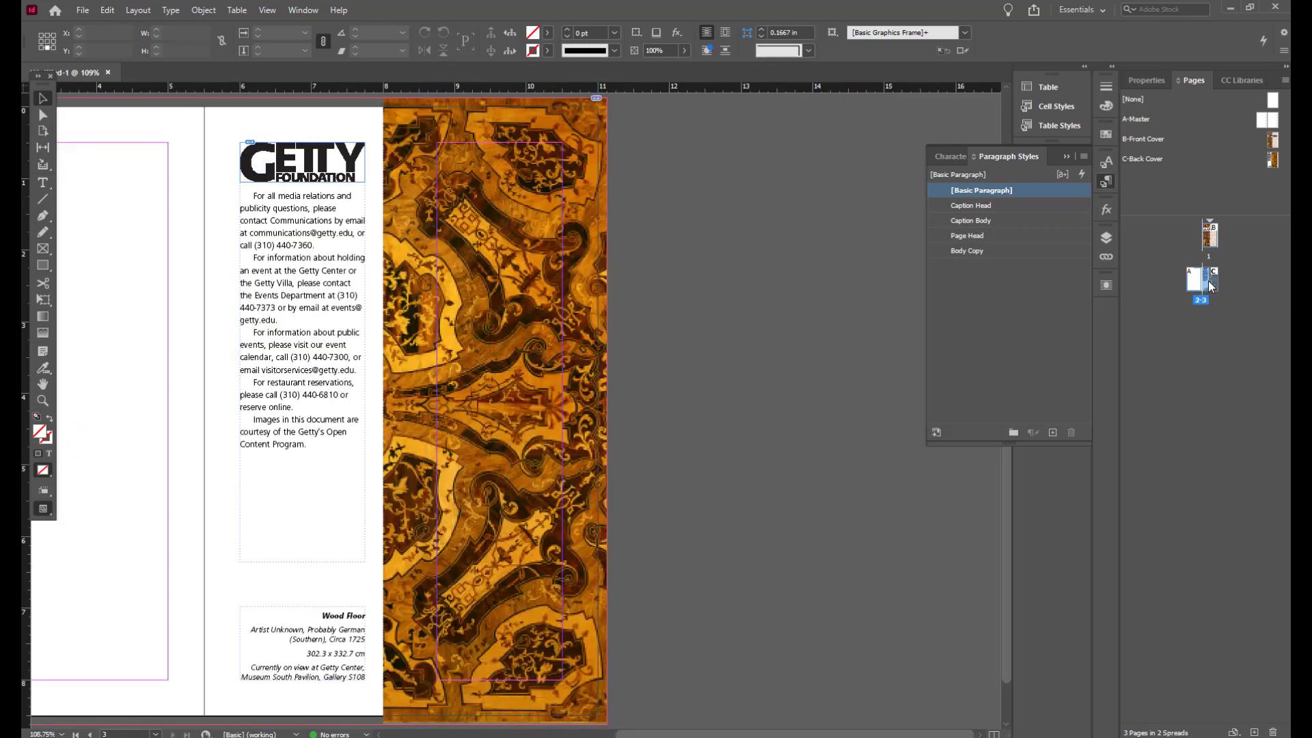
double_click(1188, 283)
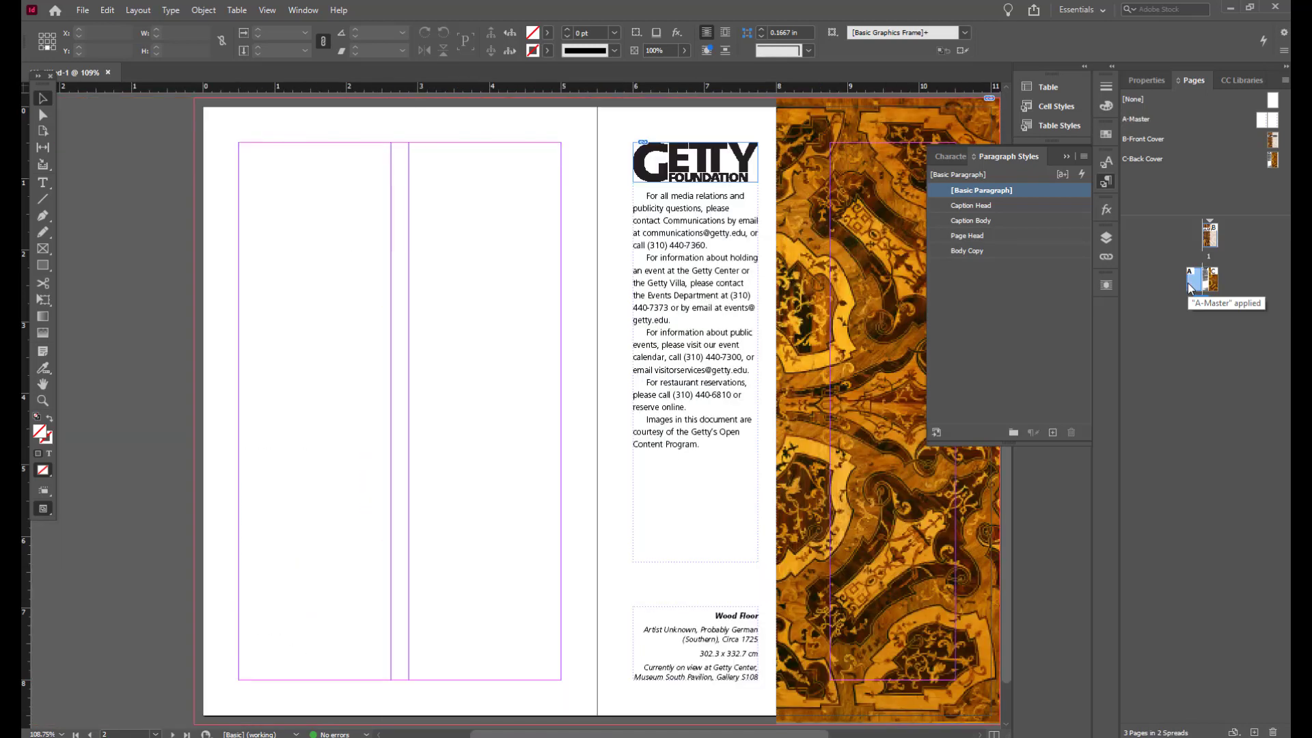
double_click(1273, 142)
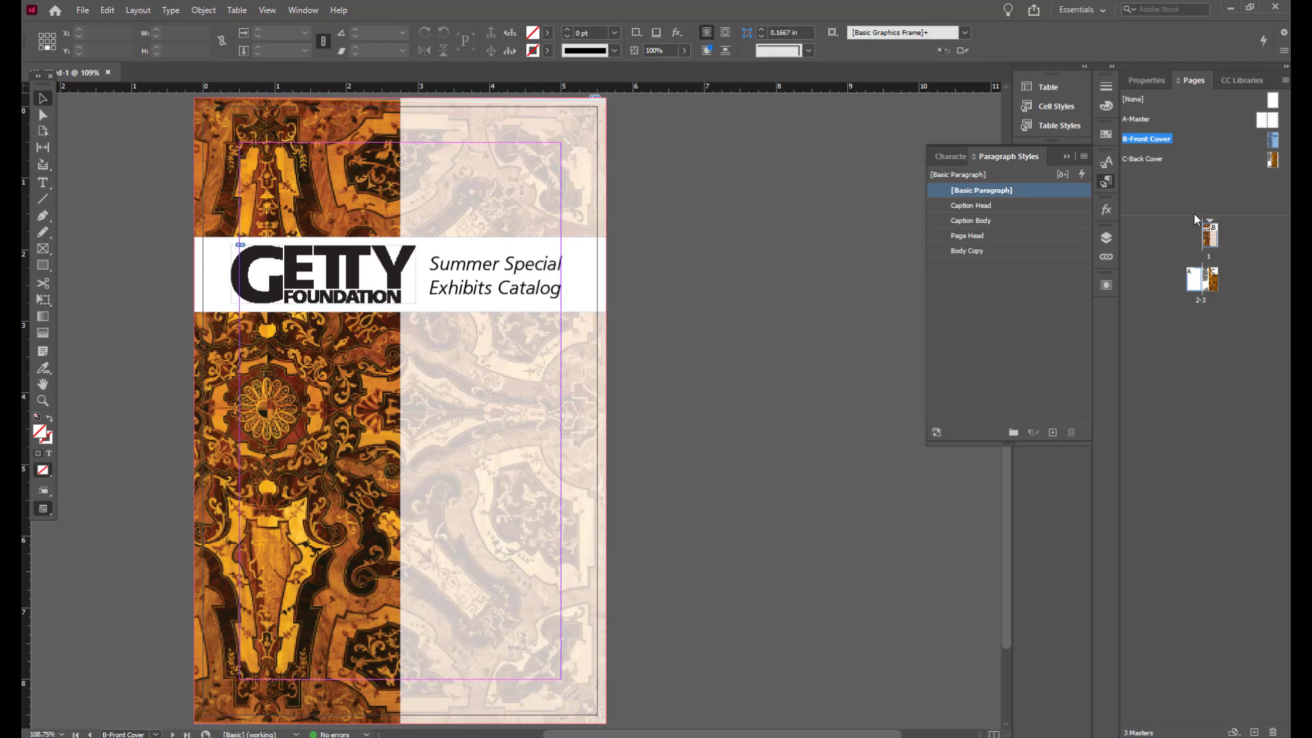
double_click(1212, 239)
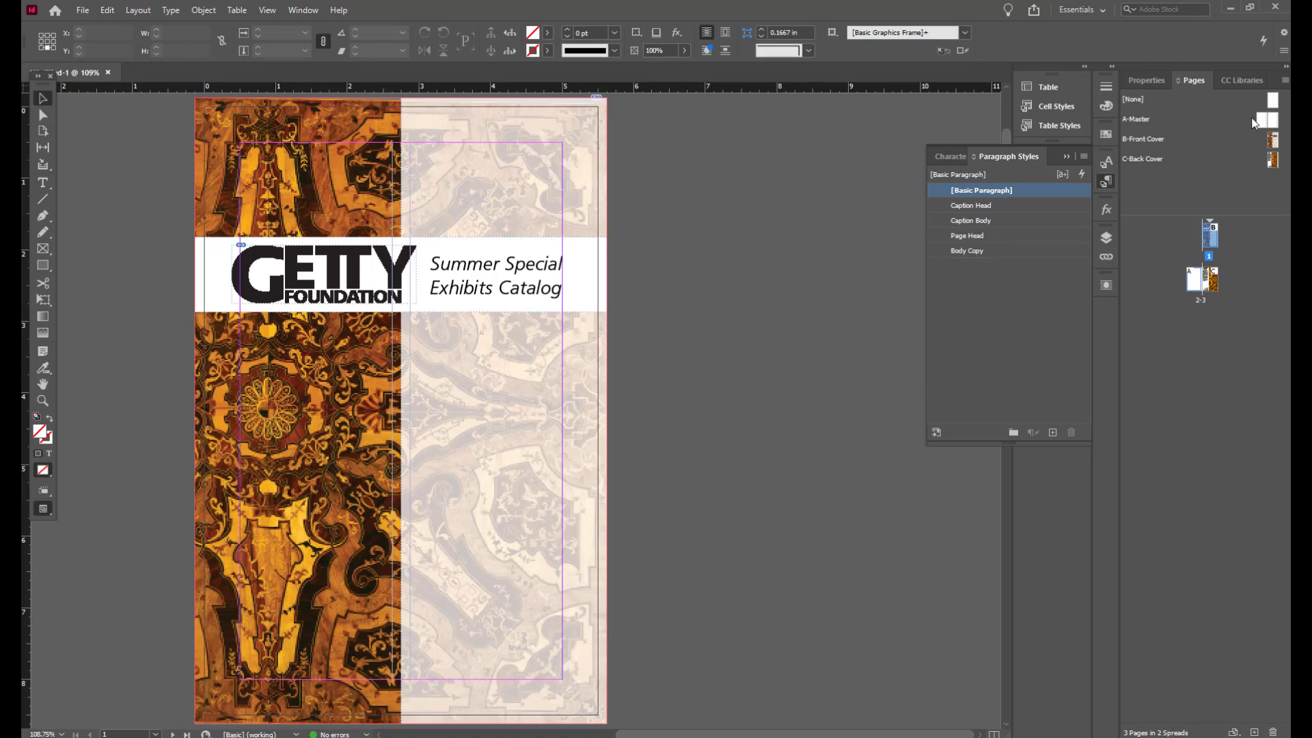
Step: On A-Master, unlink the margins and set the left page's bottom margin to 3.5 in
double_click(1138, 119)
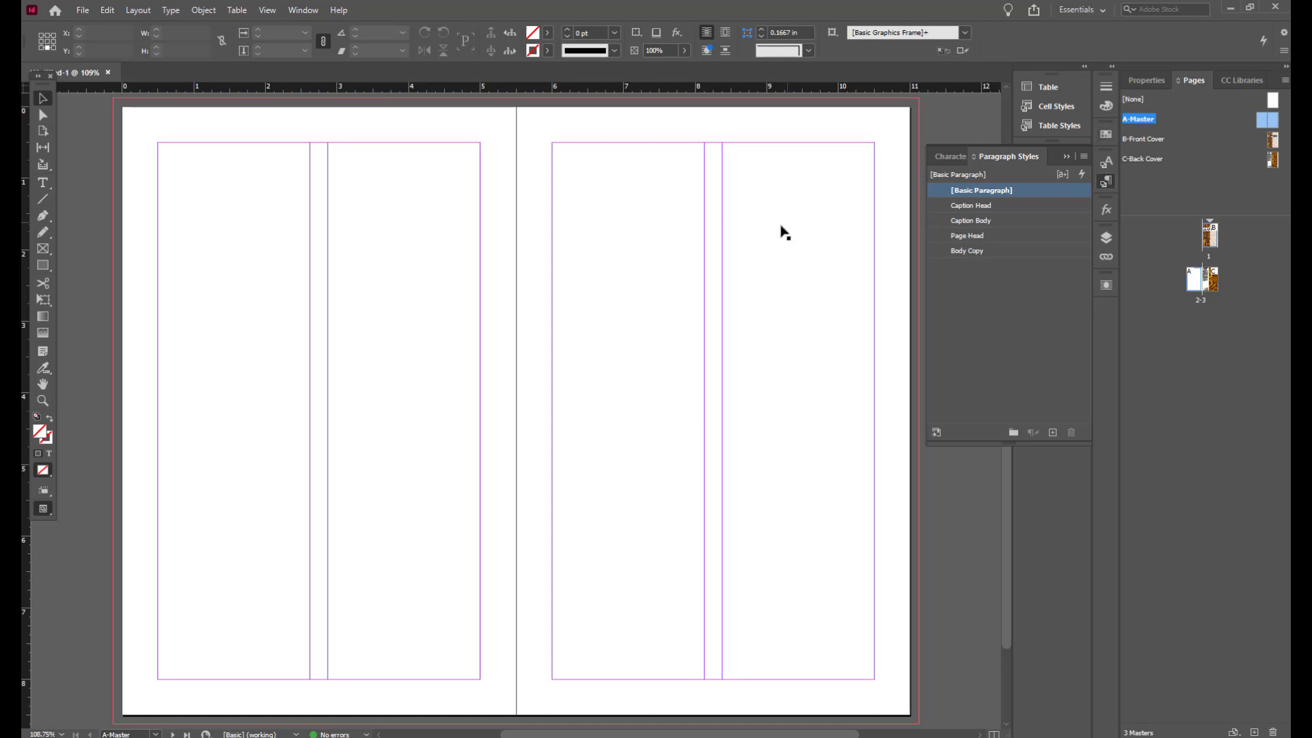
double_click(1261, 125)
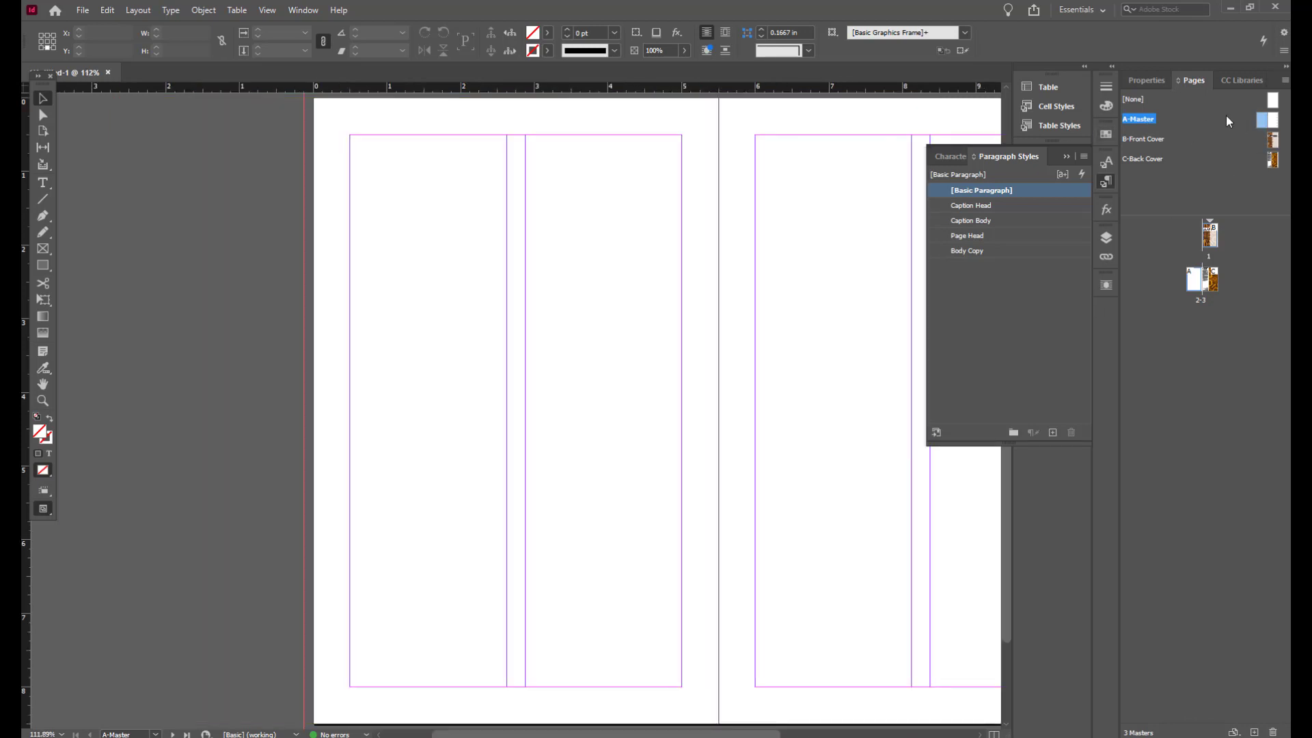
double_click(1125, 118)
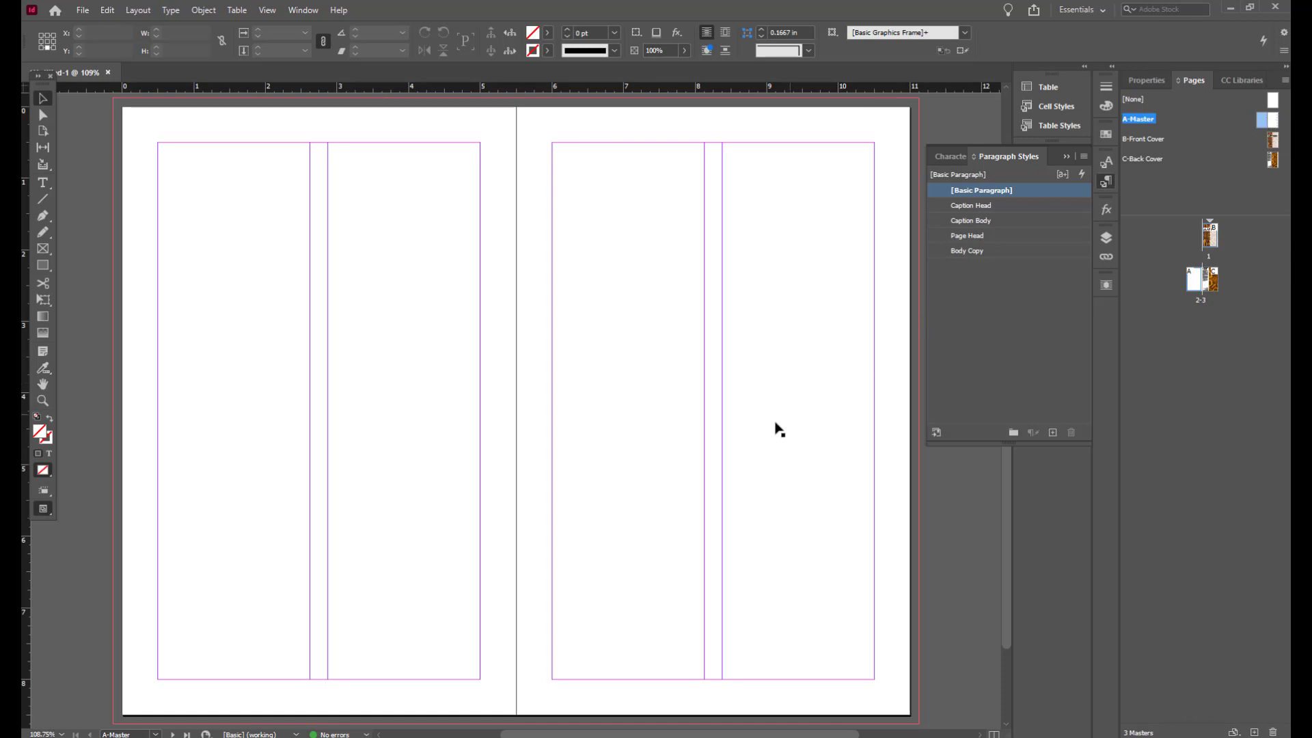
left_click(138, 10)
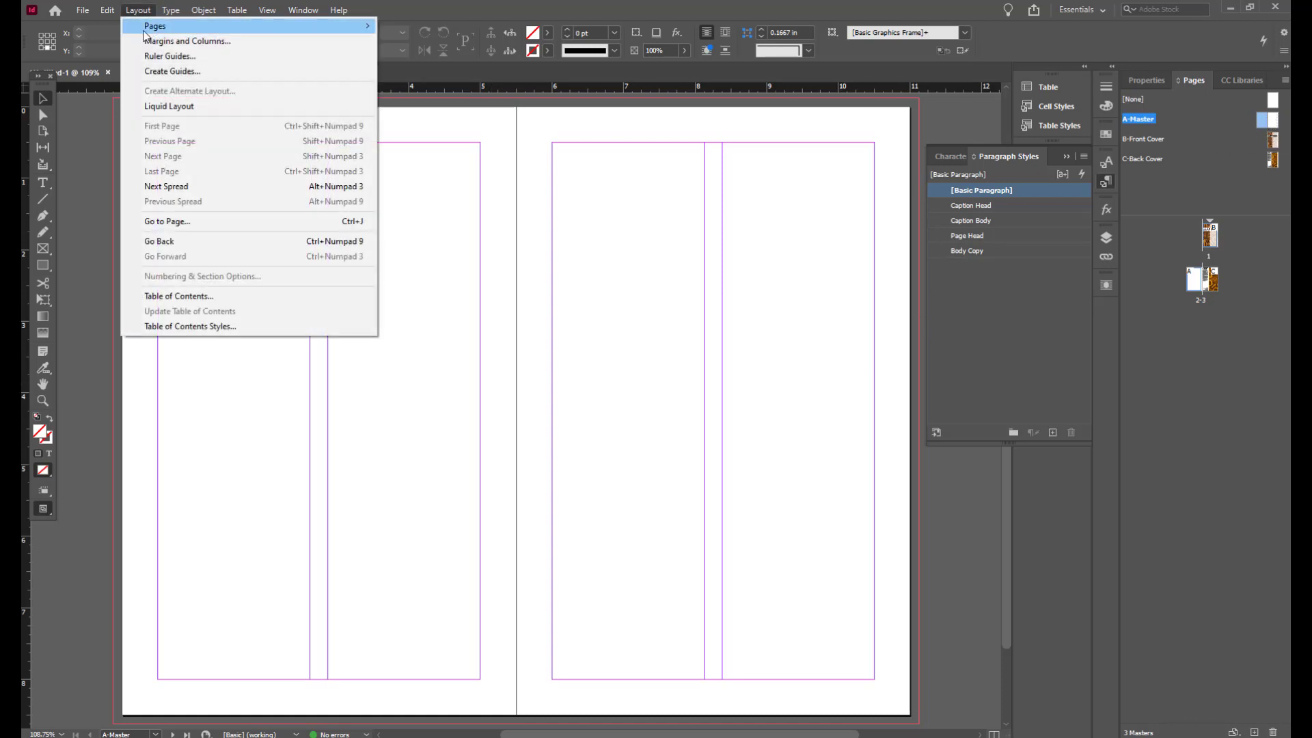
left_click(147, 39)
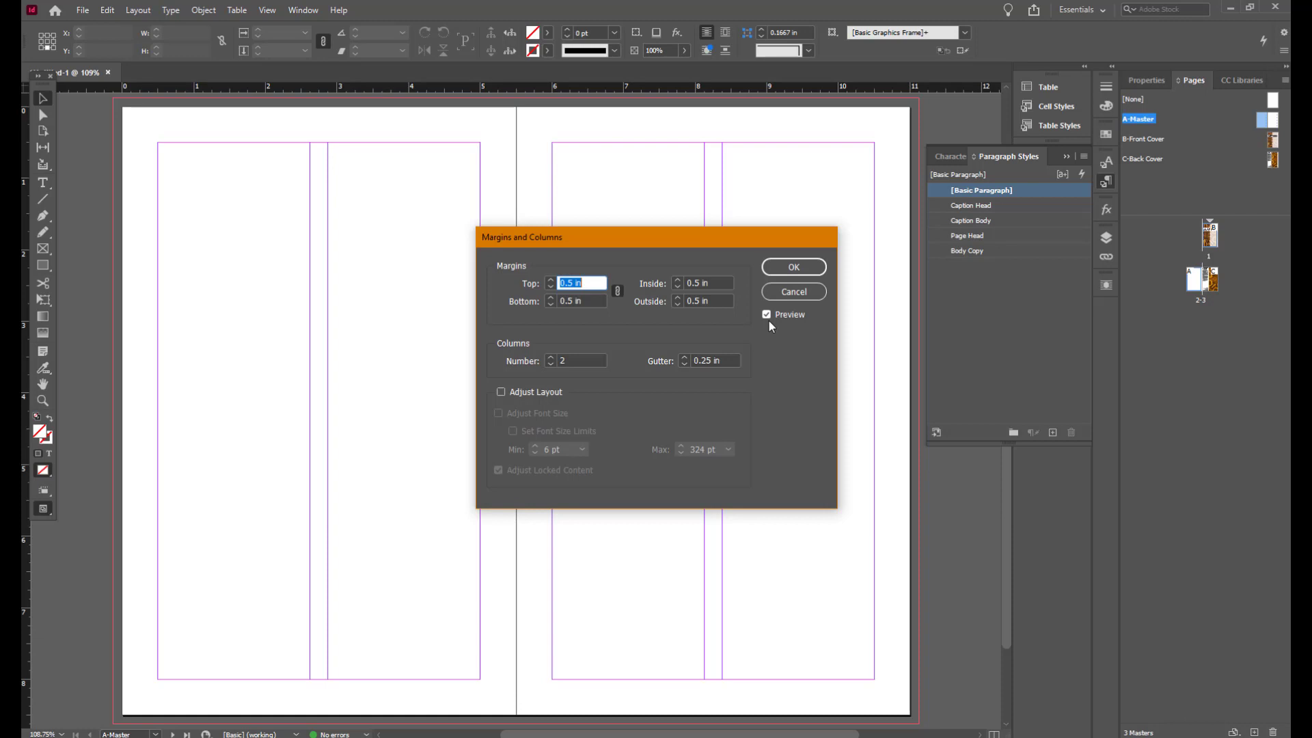
left_click(617, 291)
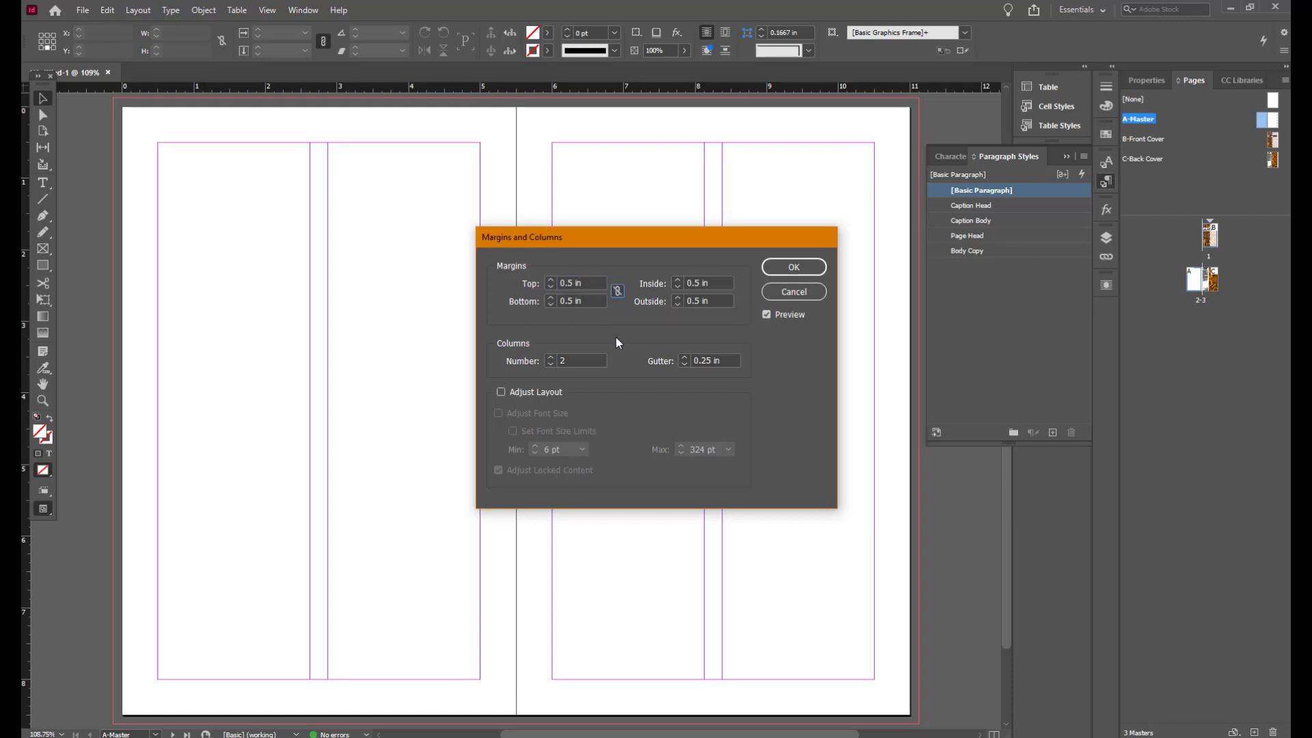
left_click(555, 394)
left_click_drag(591, 301, 529, 303)
type("3.5")
key("Tab")
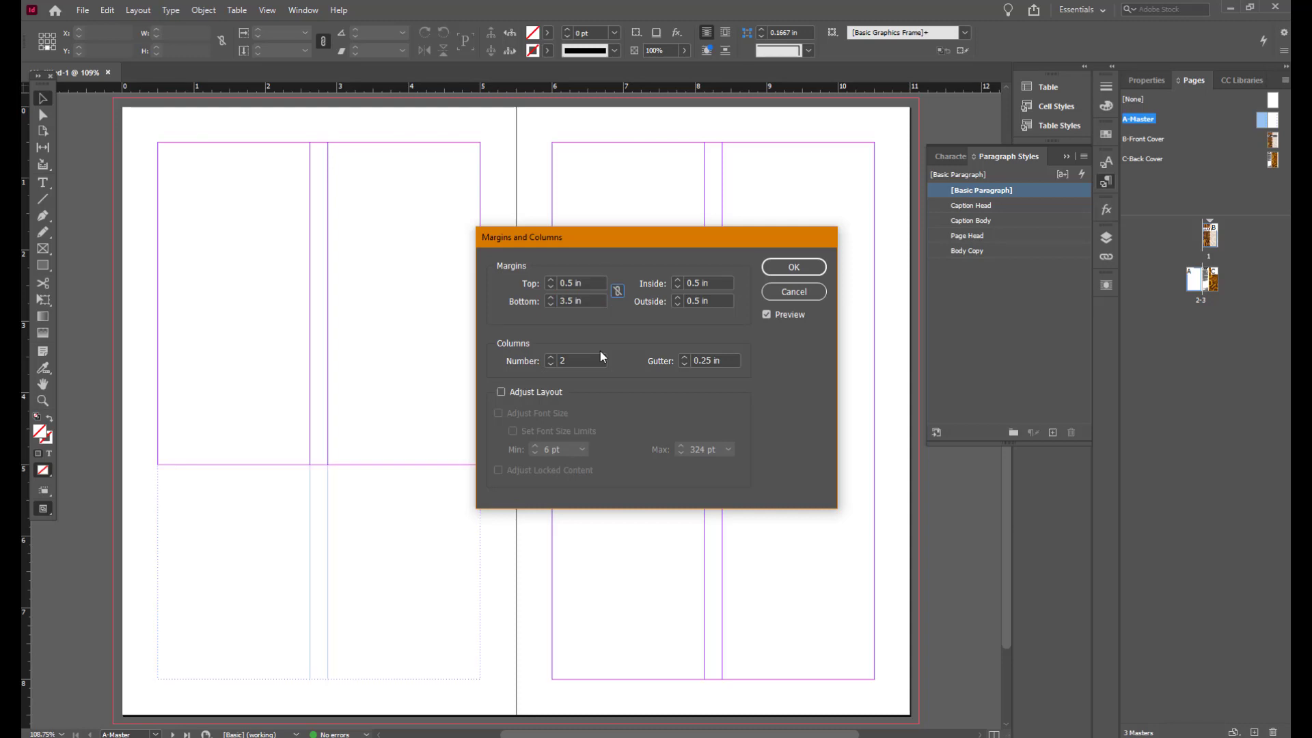
left_click(795, 267)
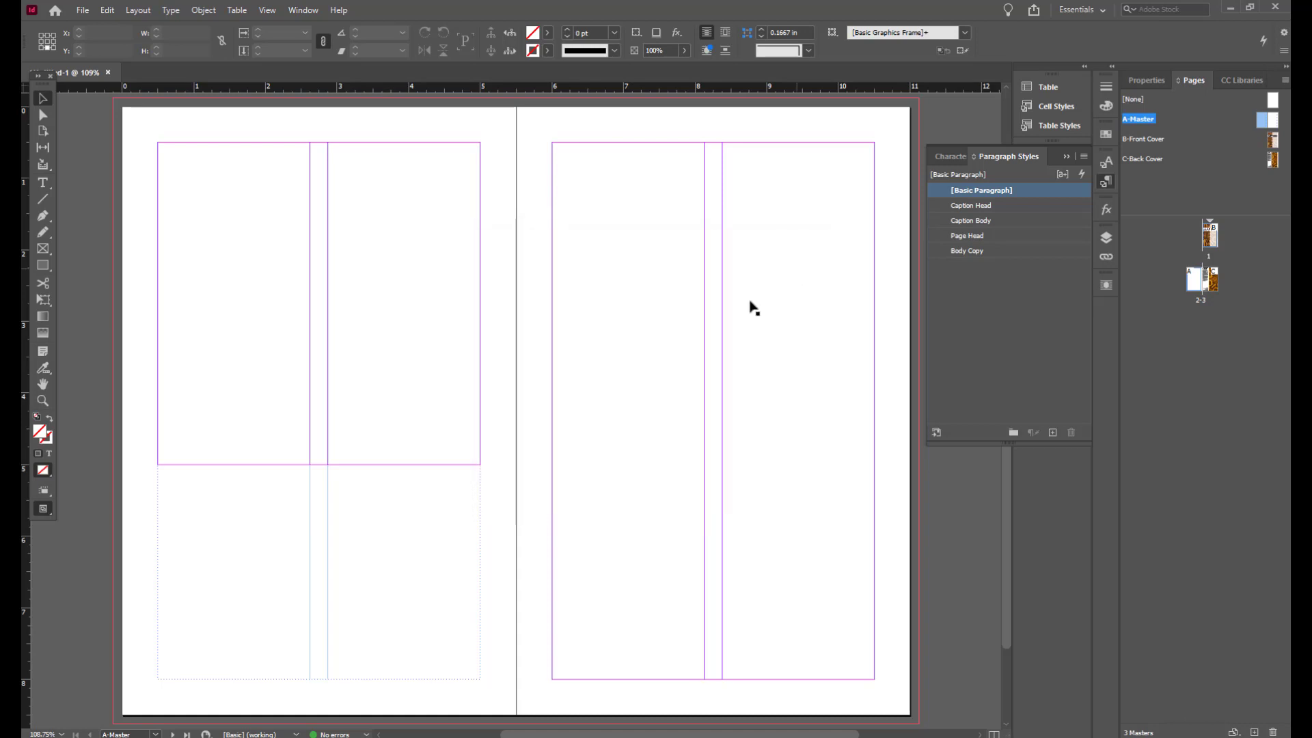
Step: With the Gap tool, shorten the left page's text frame so its bottom meets the new bottom margin
left_click(480, 634)
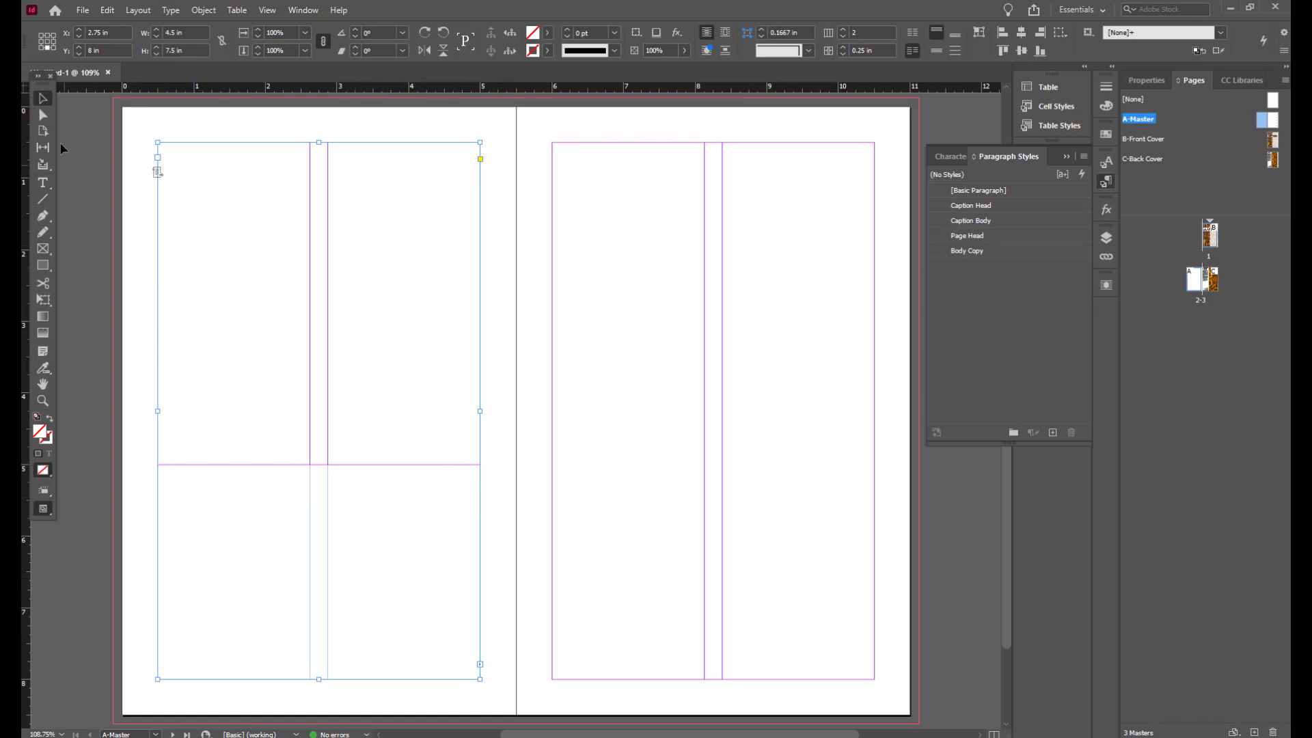
left_click(43, 147)
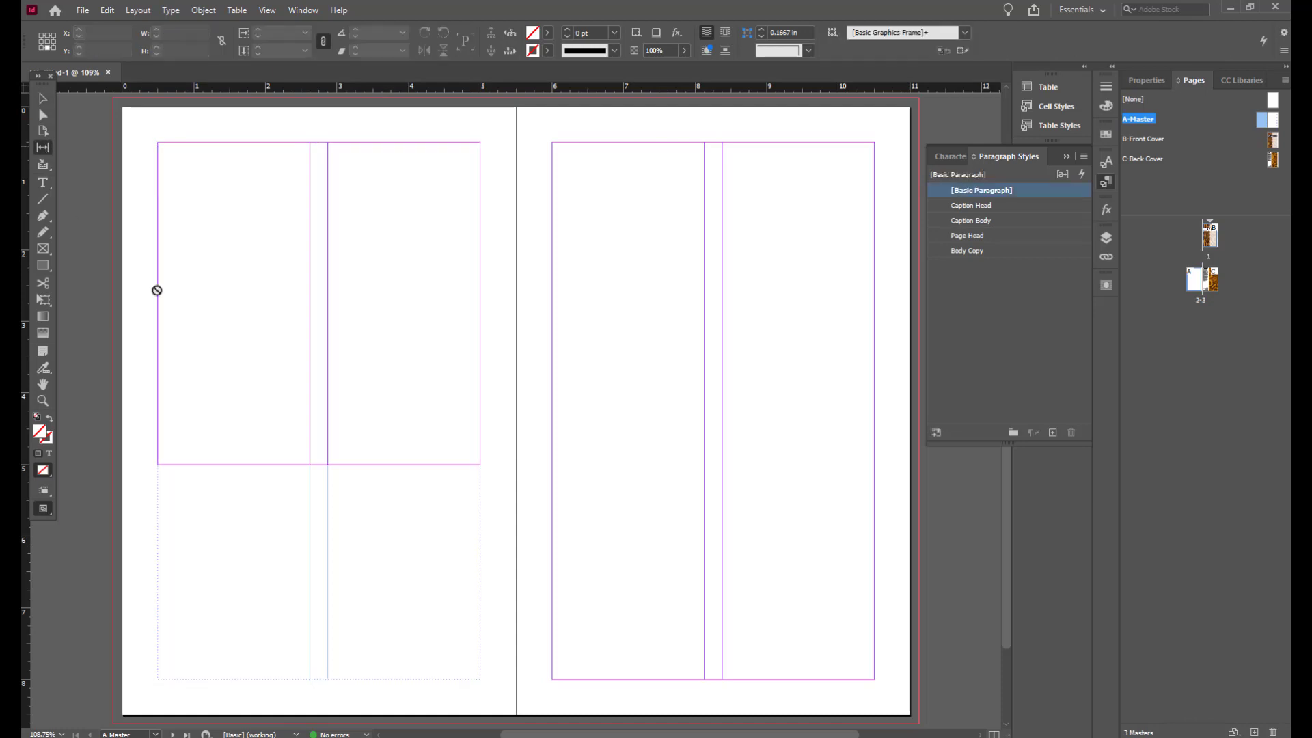
left_click(311, 682)
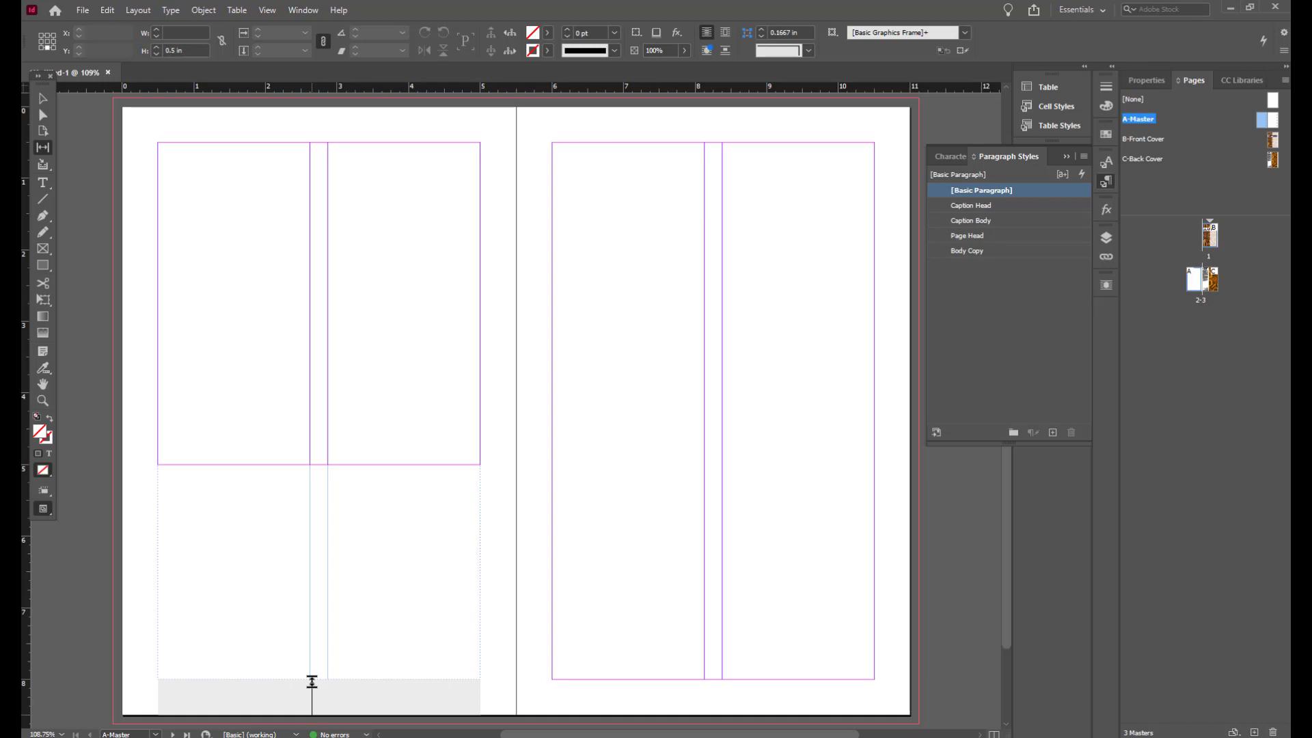
left_click_drag(311, 681, 320, 464)
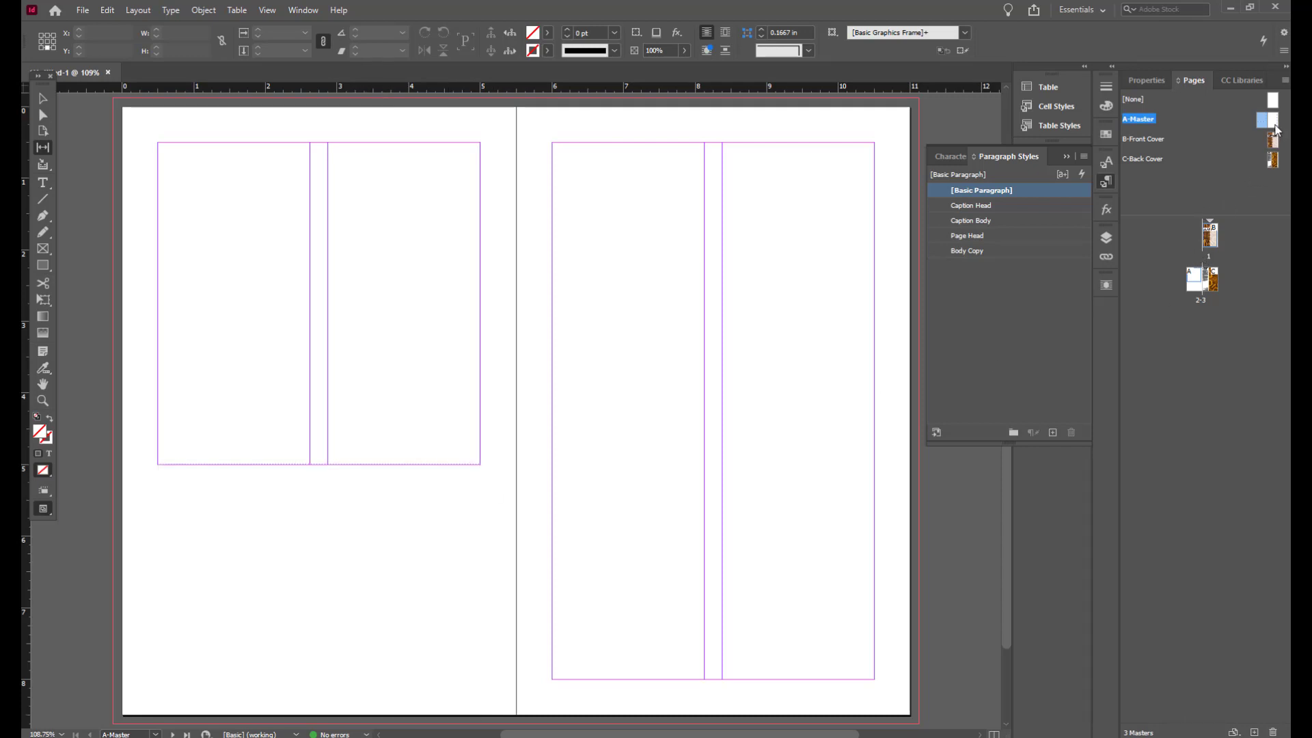
Step: On the A-Master right page, set the bottom margin to 6.5 in with Adjust Layout enabled
left_click(1275, 124)
left_click(132, 12)
left_click(166, 40)
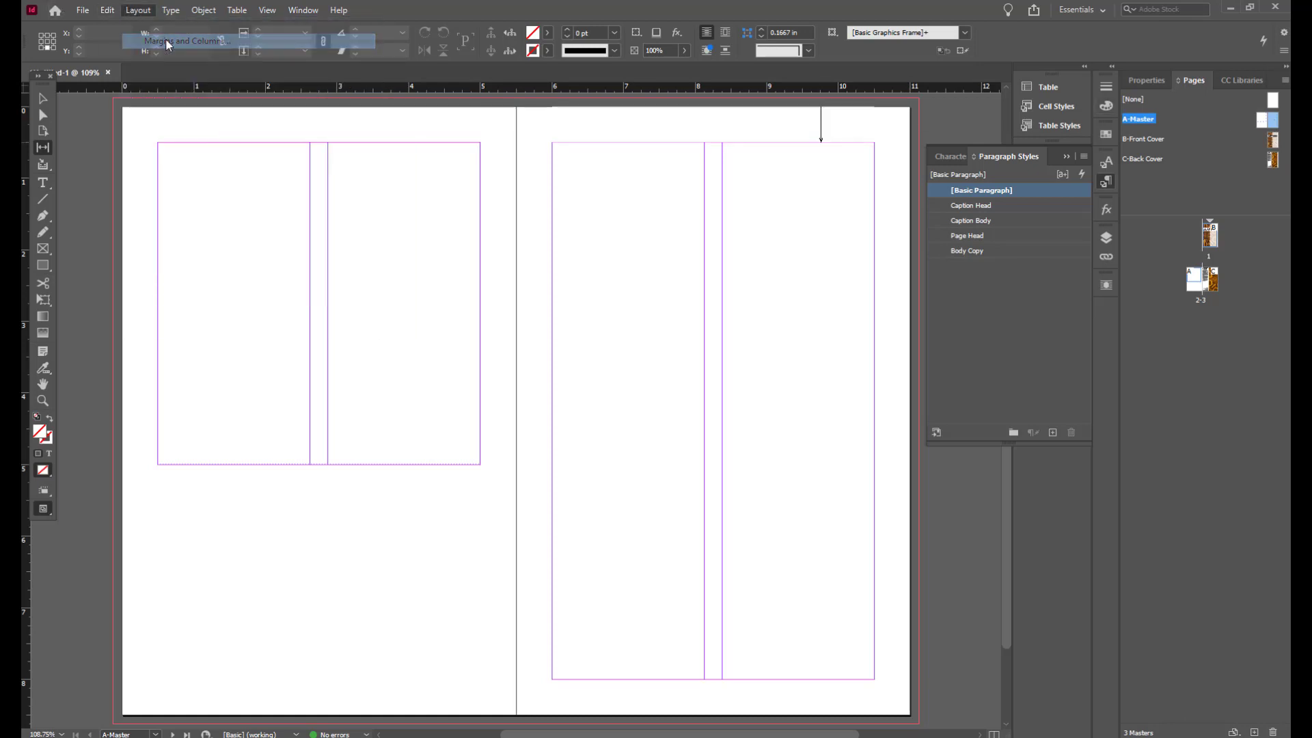
left_click_drag(679, 242, 355, 278)
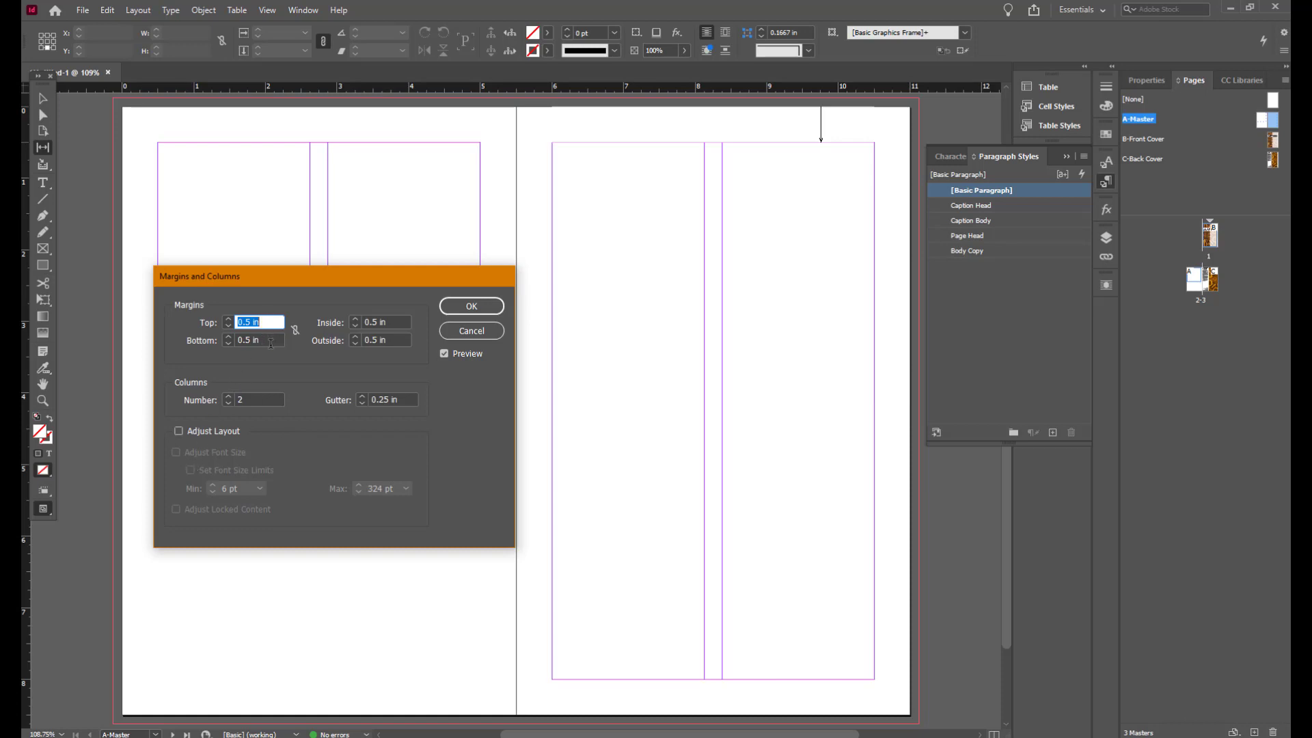
key("Tab")
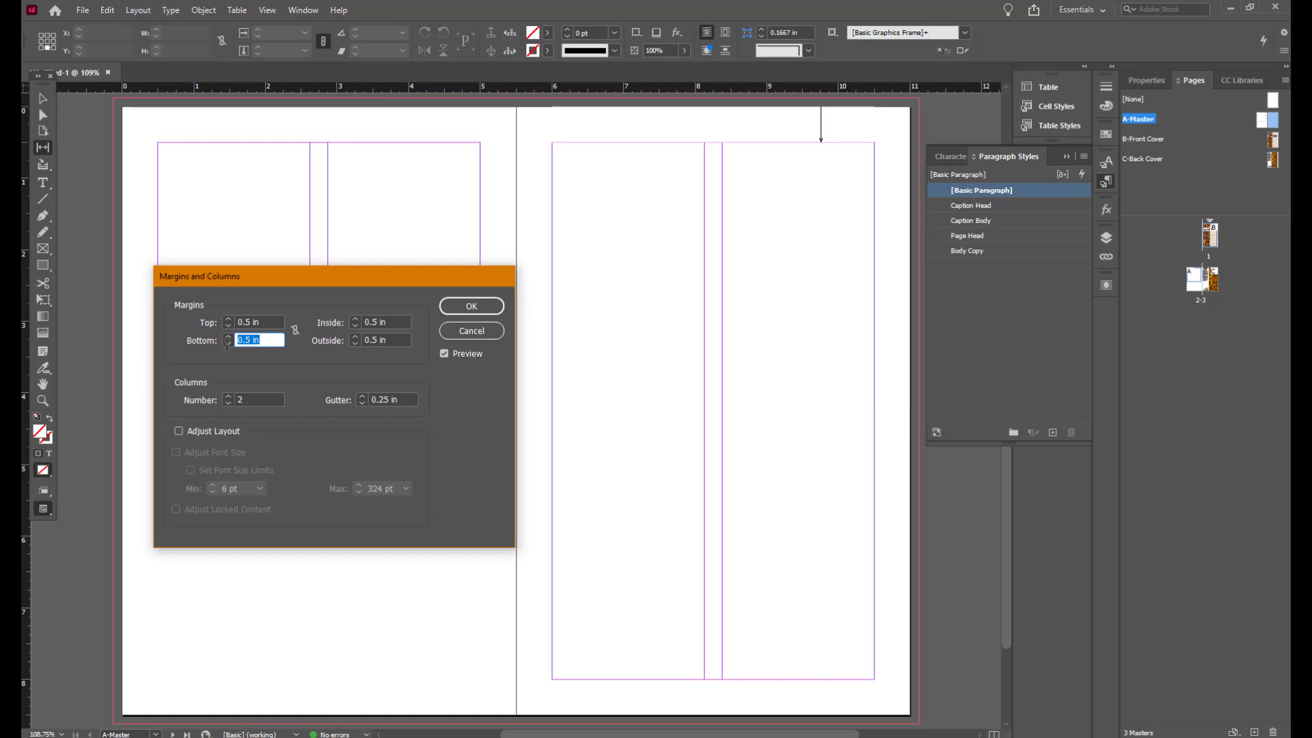
type("6.5")
left_click(179, 429)
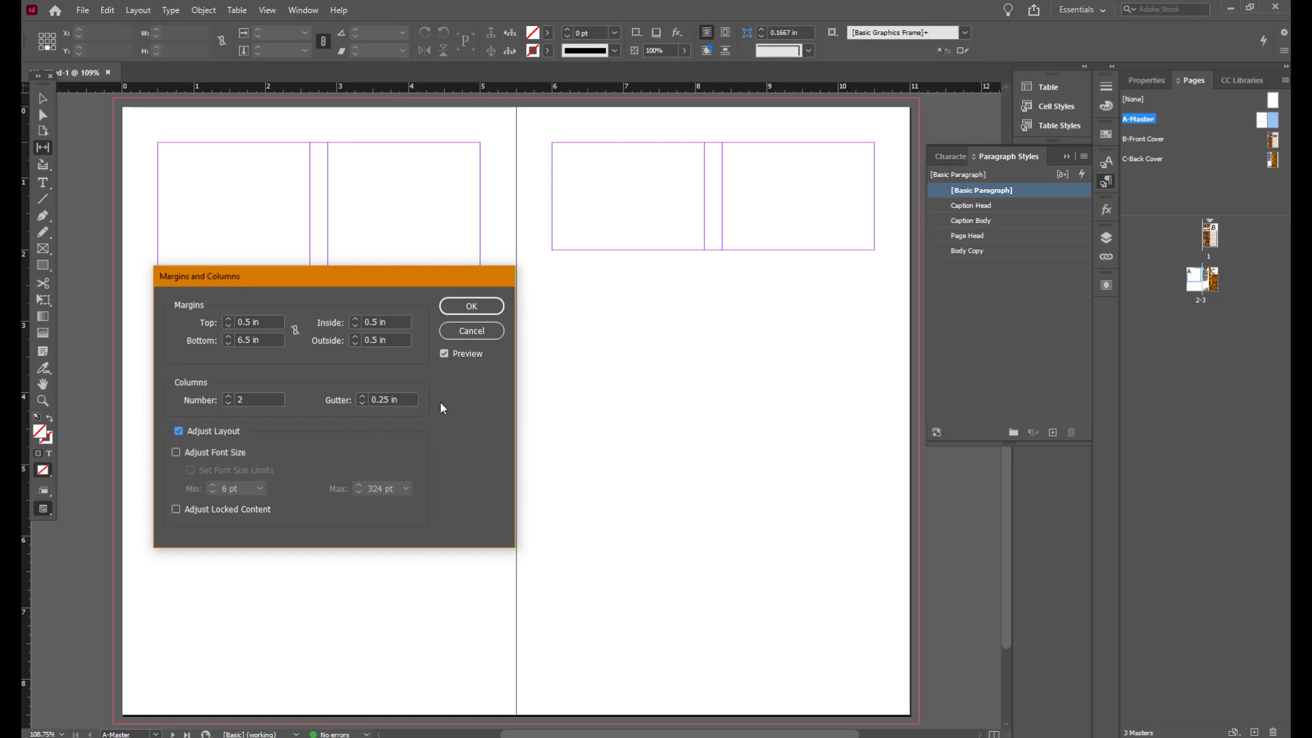
left_click_drag(419, 276, 459, 369)
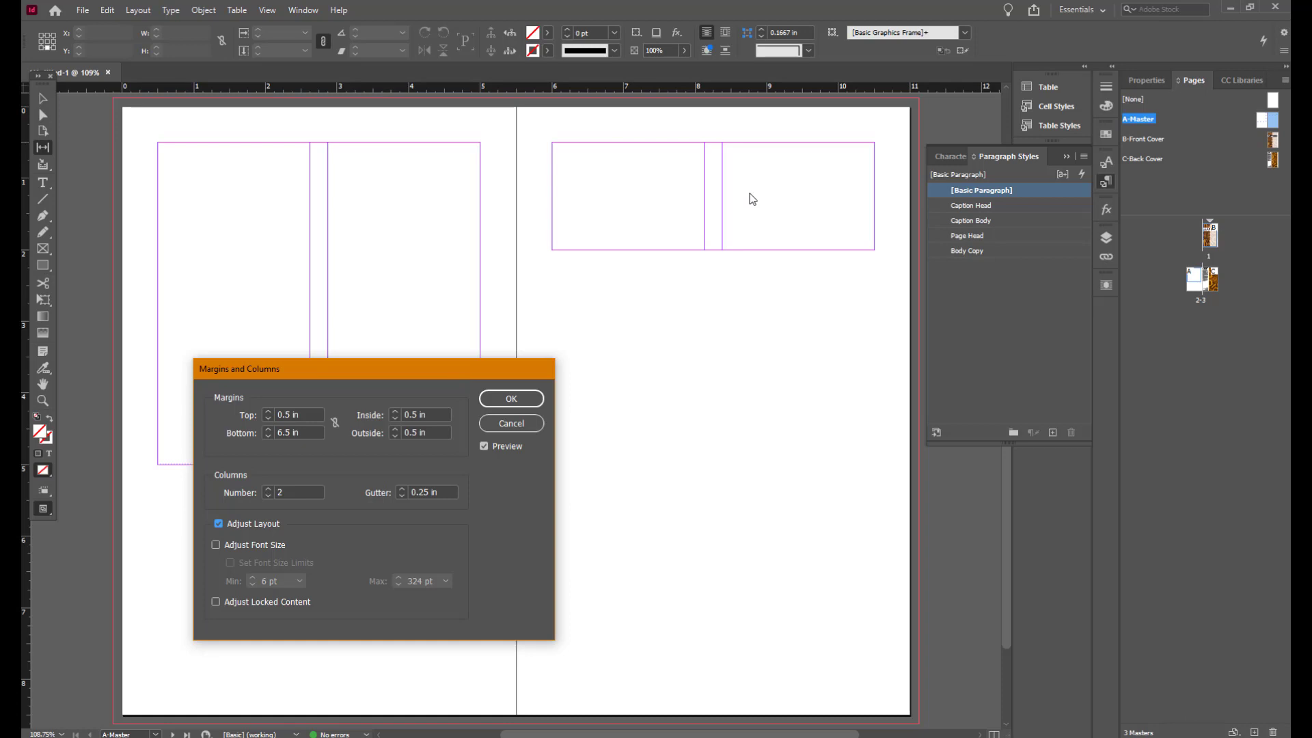
left_click(512, 399)
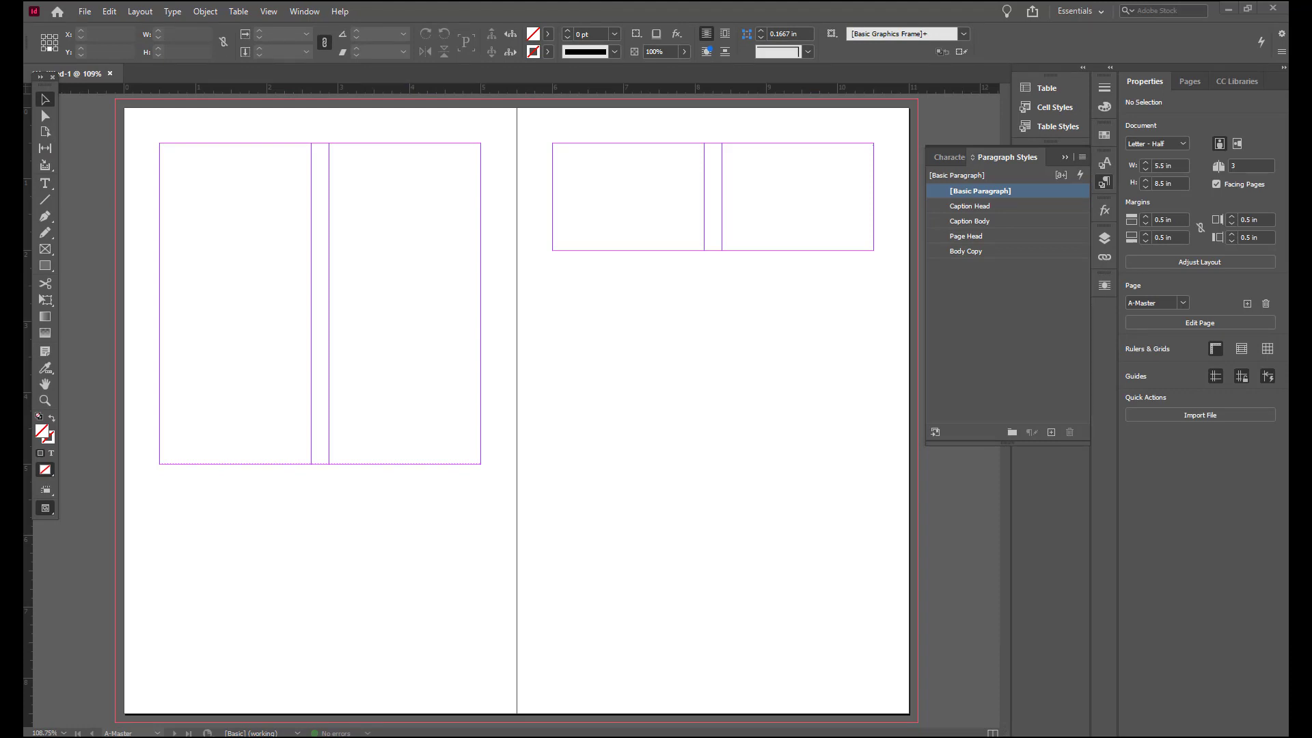
Step: Draw a text frame in the lower part of the left master page
left_click(44, 184)
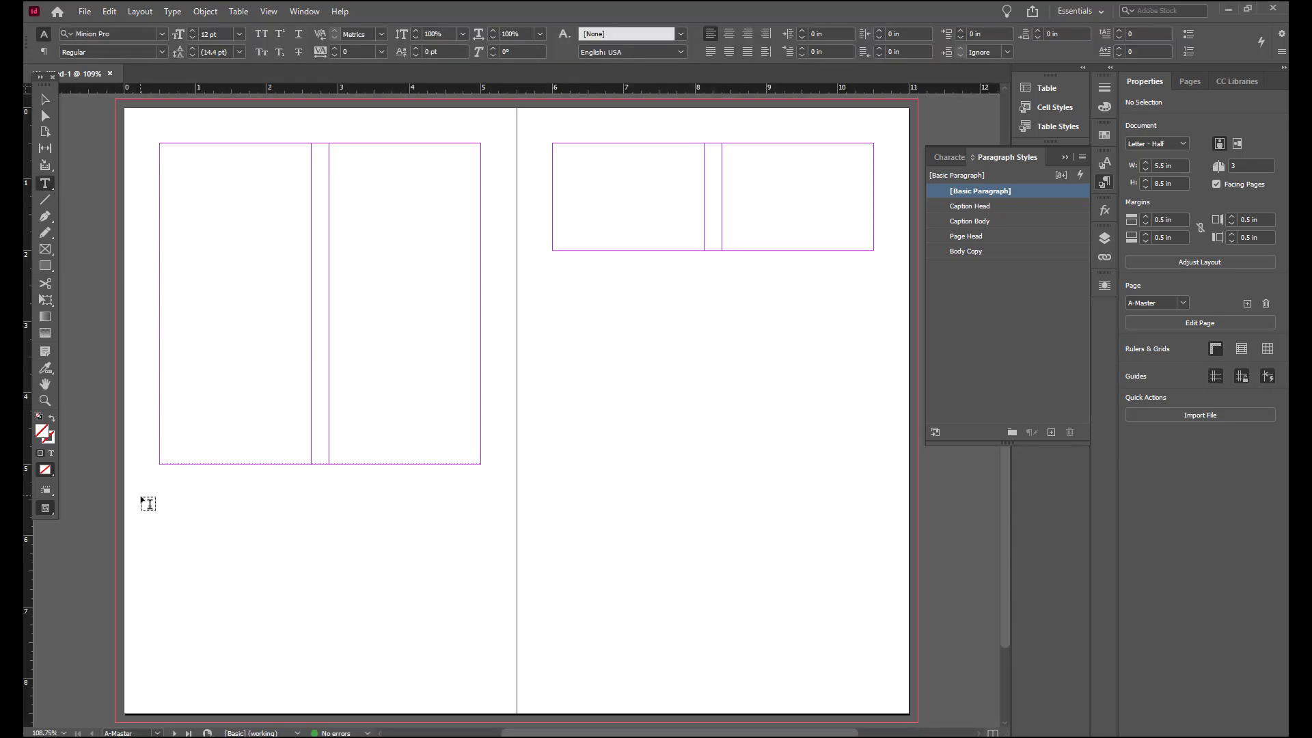
left_click_drag(141, 497, 412, 647)
left_click(44, 102)
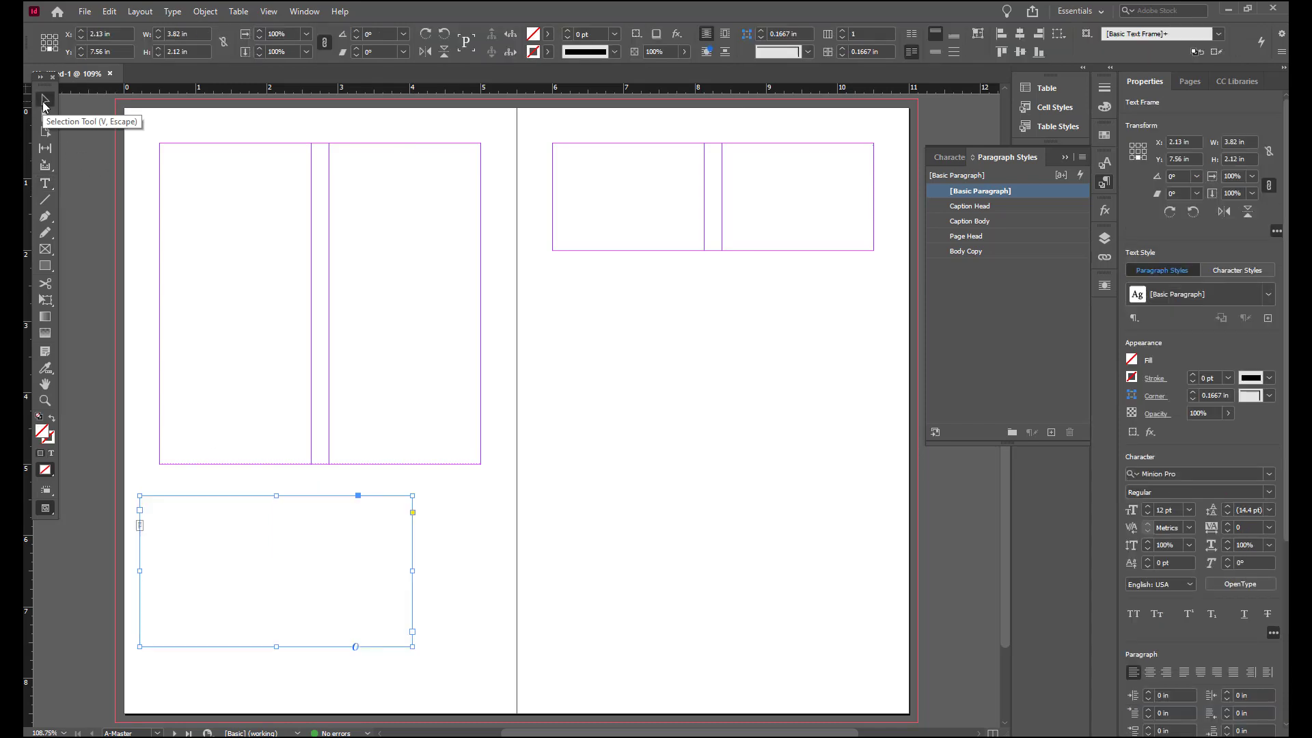
Step: Position the frame from its top-left point at X -0.125 in, Y 5.25 in, sized 3 in wide by 2.5 in high
left_click(43, 37)
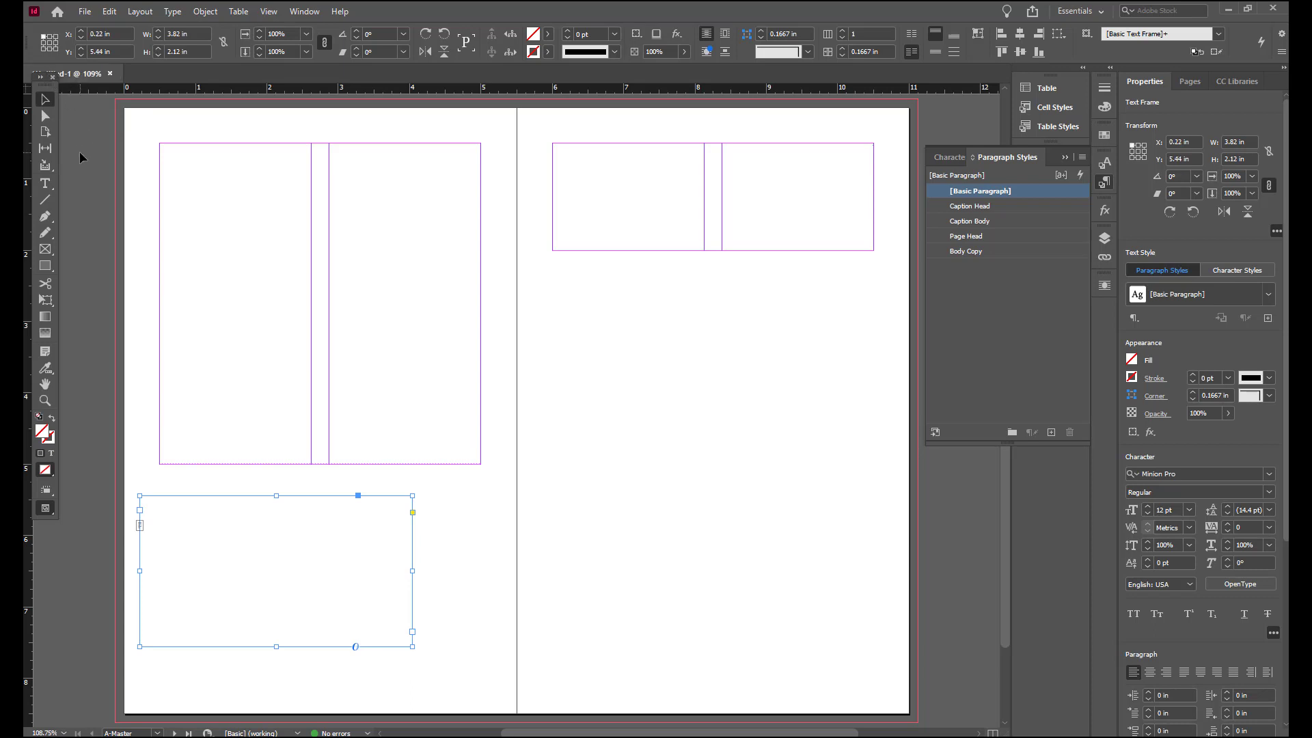
left_click(126, 31)
type("-0.125")
key("Tab")
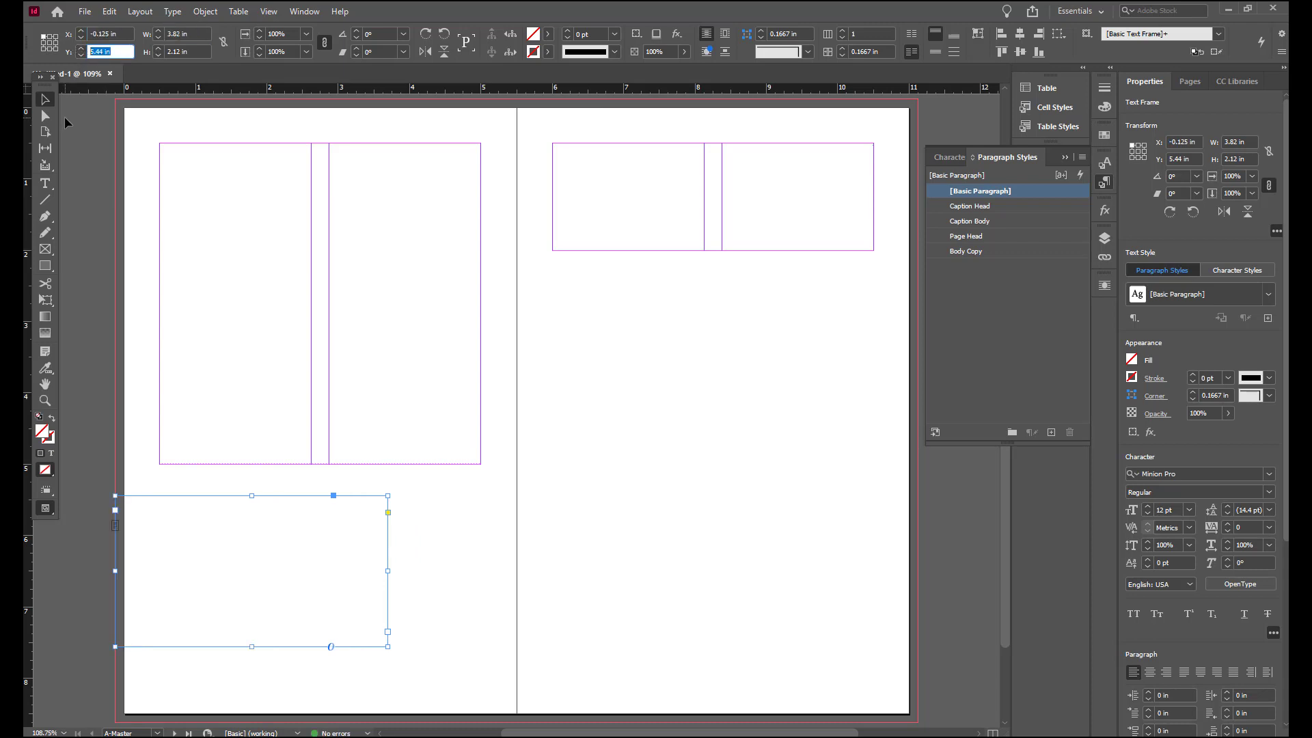
type("5.25")
key("Tab")
type("3")
key("Return")
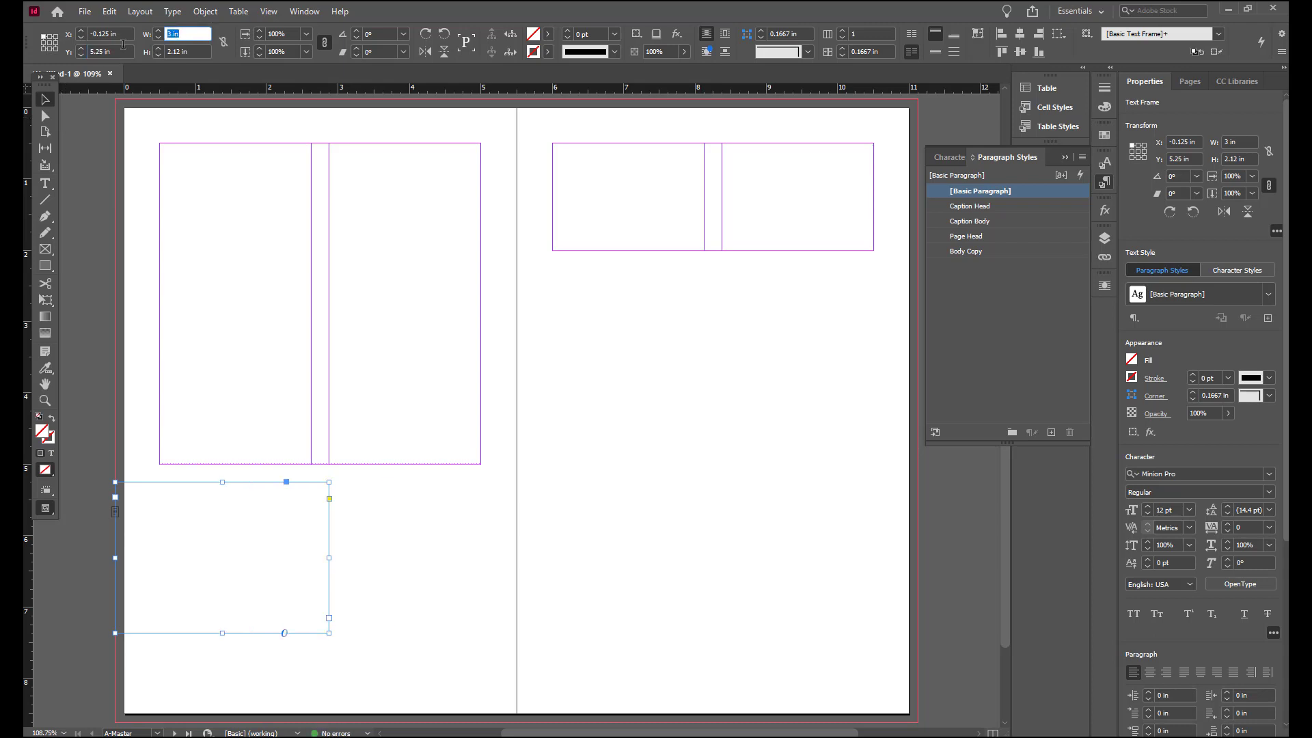
type("3")
key("Tab")
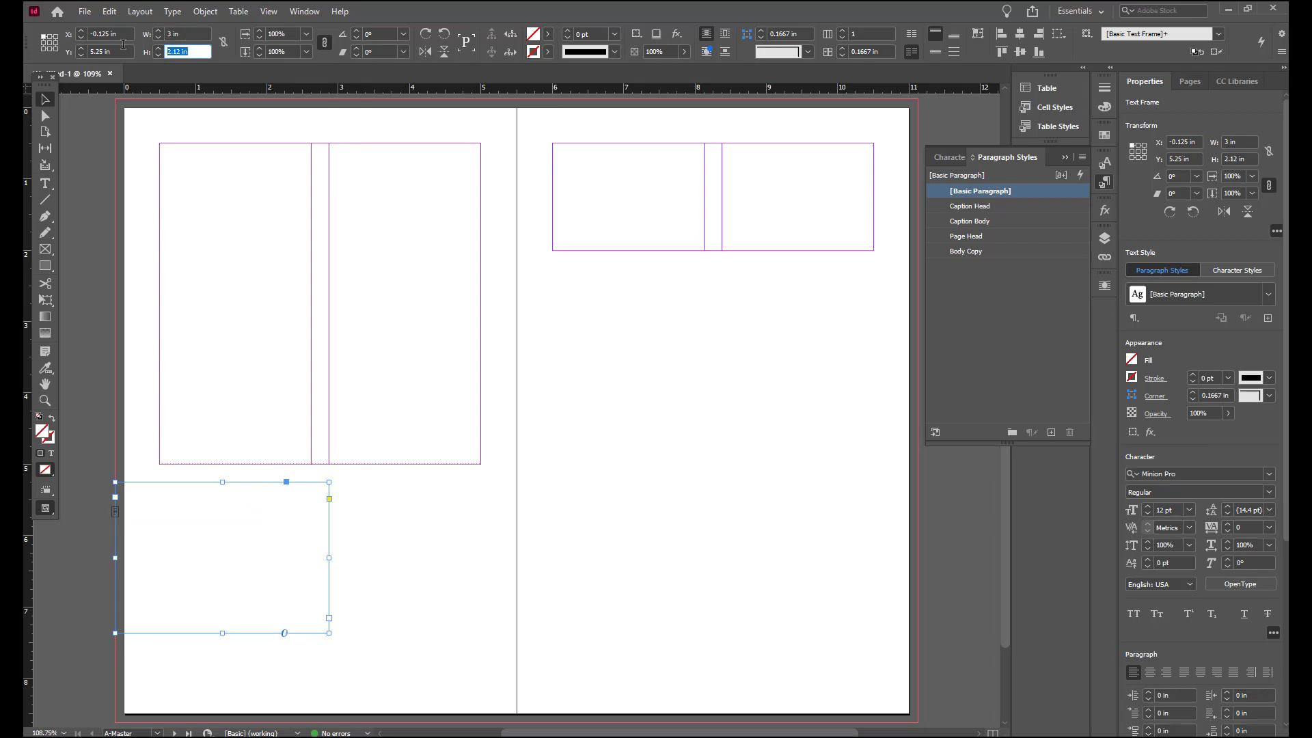
type("2.5")
key("Return")
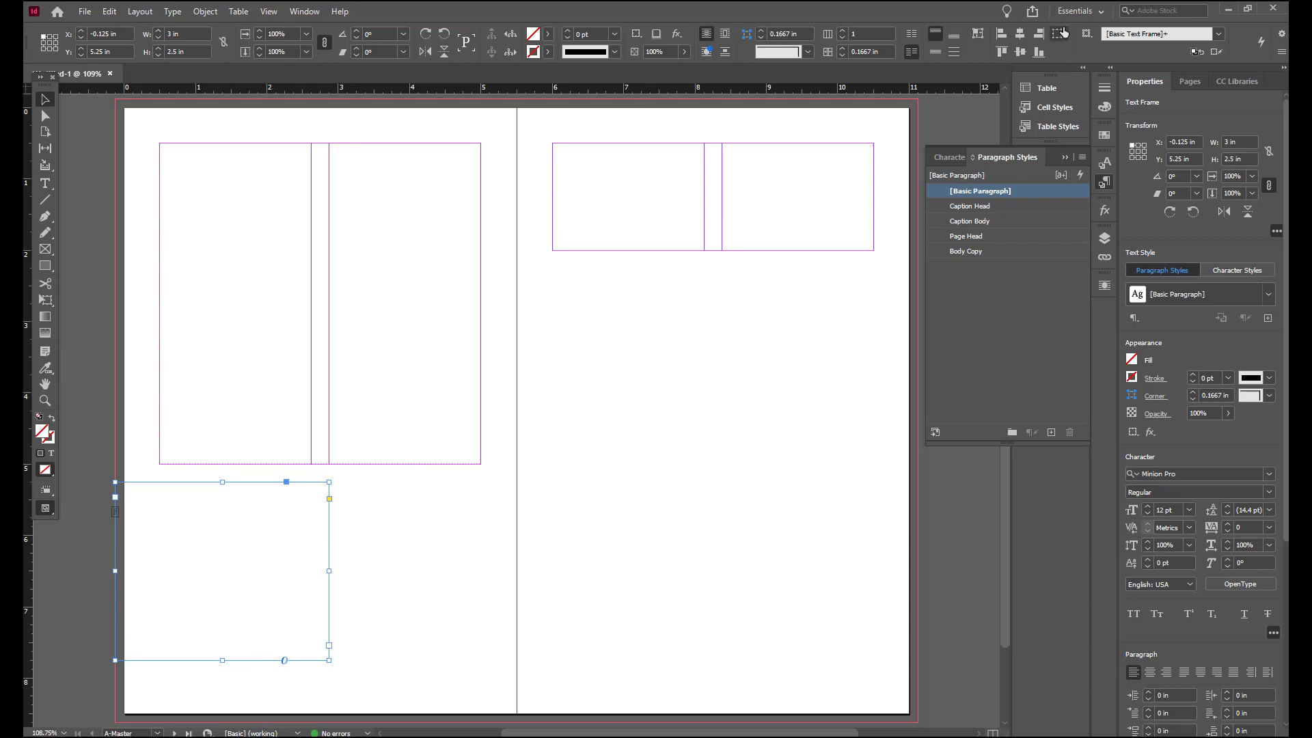
Step: Fill the frame with the C=36 M=39 Y=94 K=24 swatch at a lighter tint
left_click(548, 33)
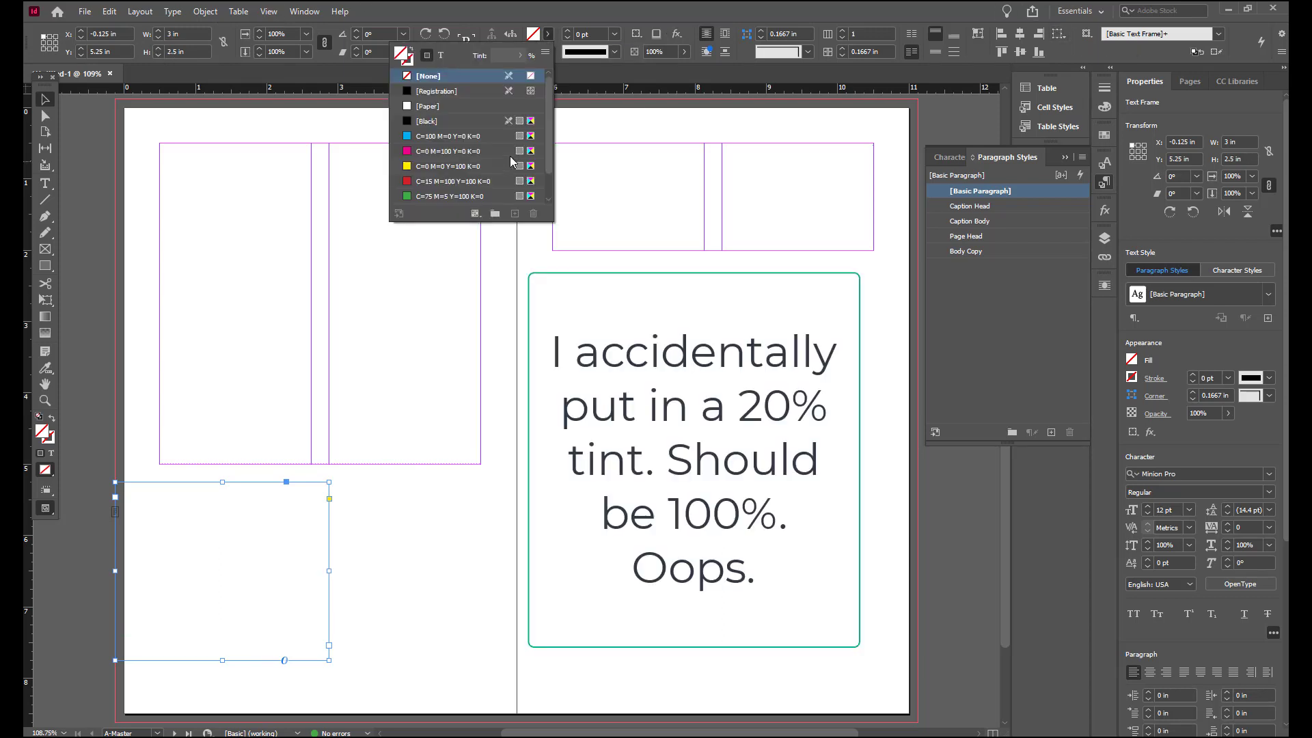
left_click_drag(547, 127, 542, 151)
left_click(492, 195)
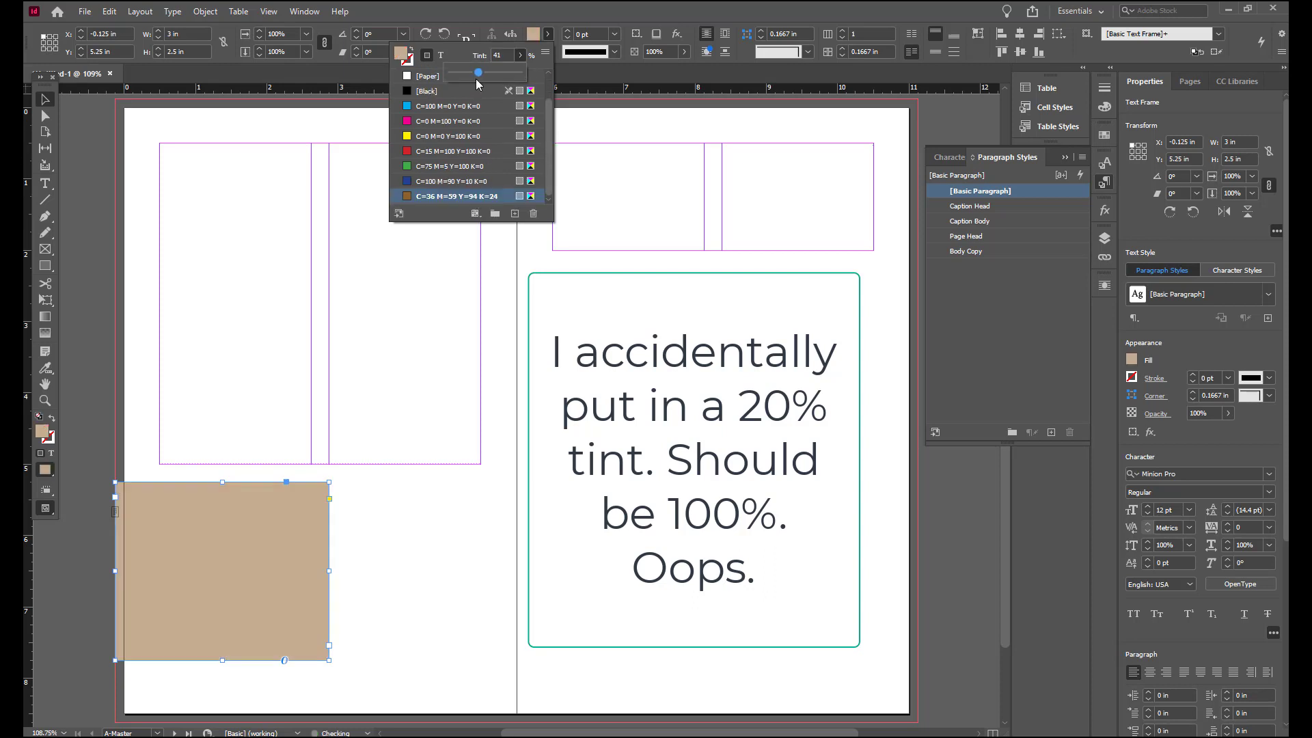
left_click_drag(471, 80, 464, 65)
key("Return")
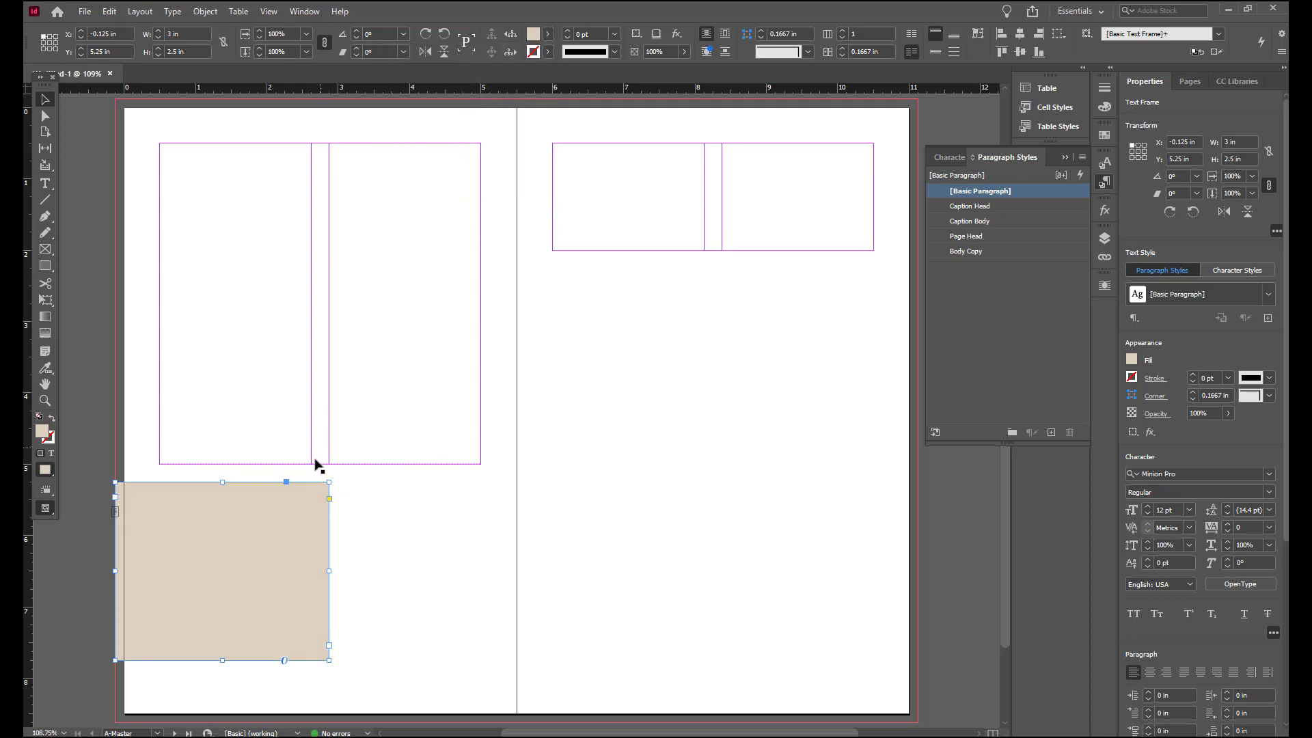
Step: Set the frame's text inset to 0.125 in on top, bottom and right, and 0.625 in on the left
right_click(299, 514)
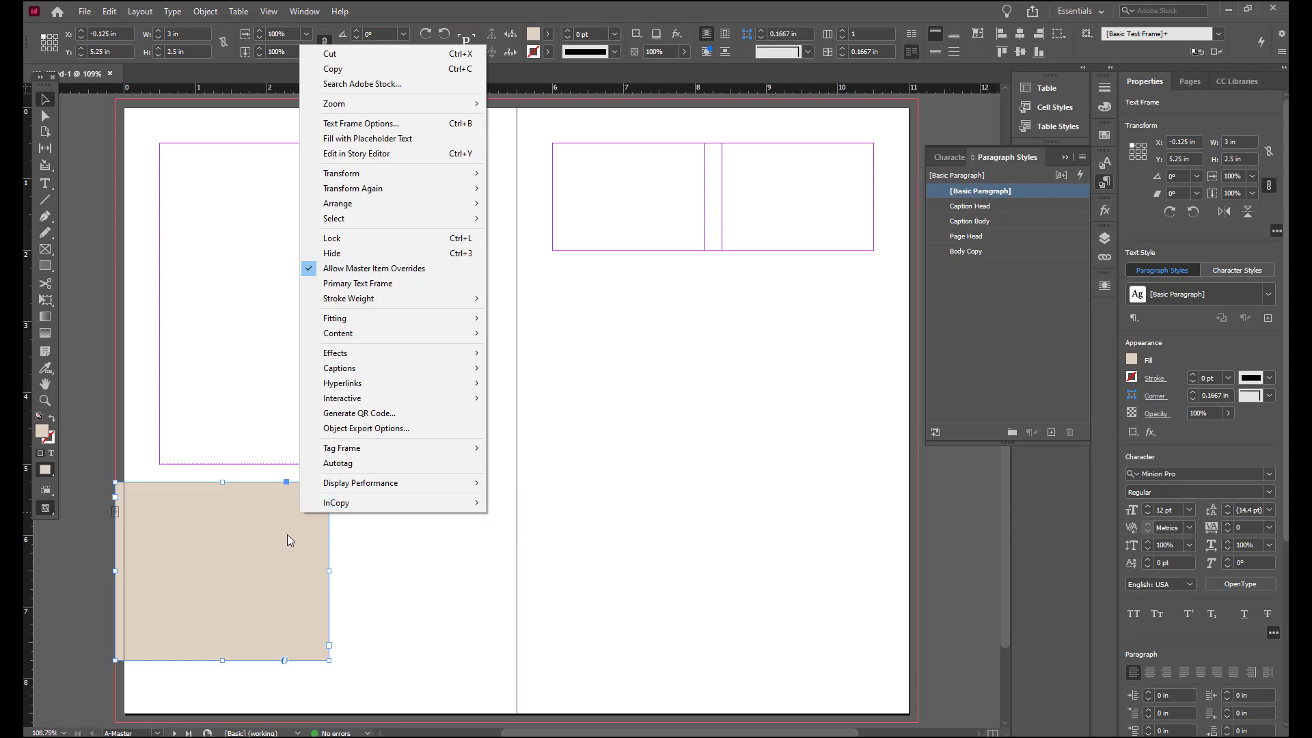
left_click(416, 124)
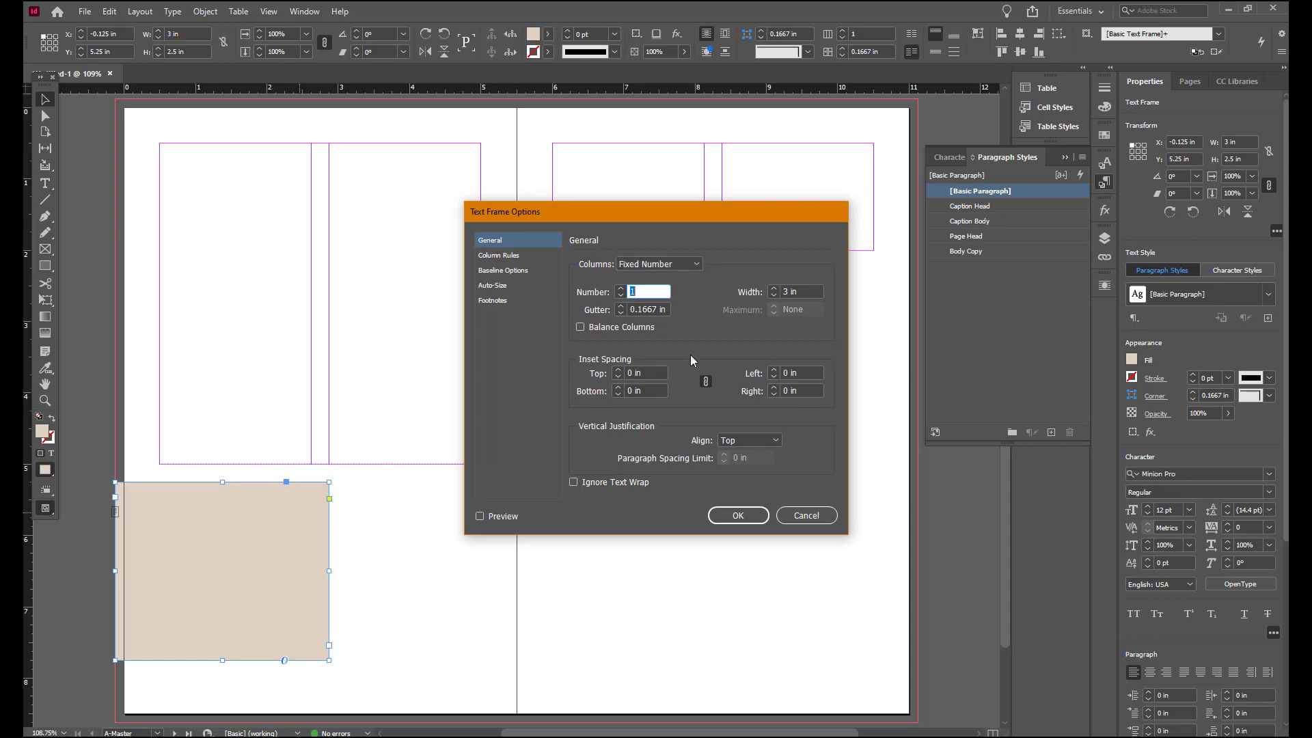
left_click(618, 371)
left_click(619, 371)
left_click(705, 381)
left_click(819, 372)
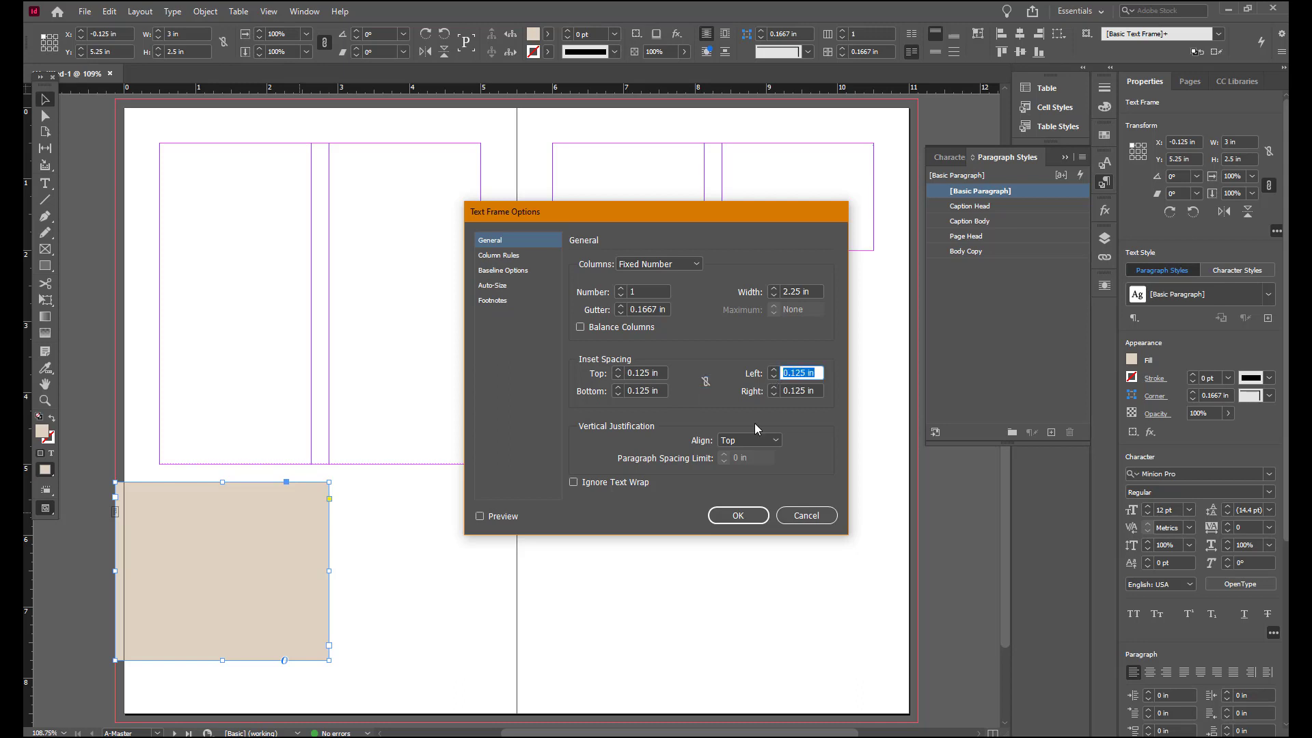
type(".625")
left_click(480, 516)
left_click(726, 517)
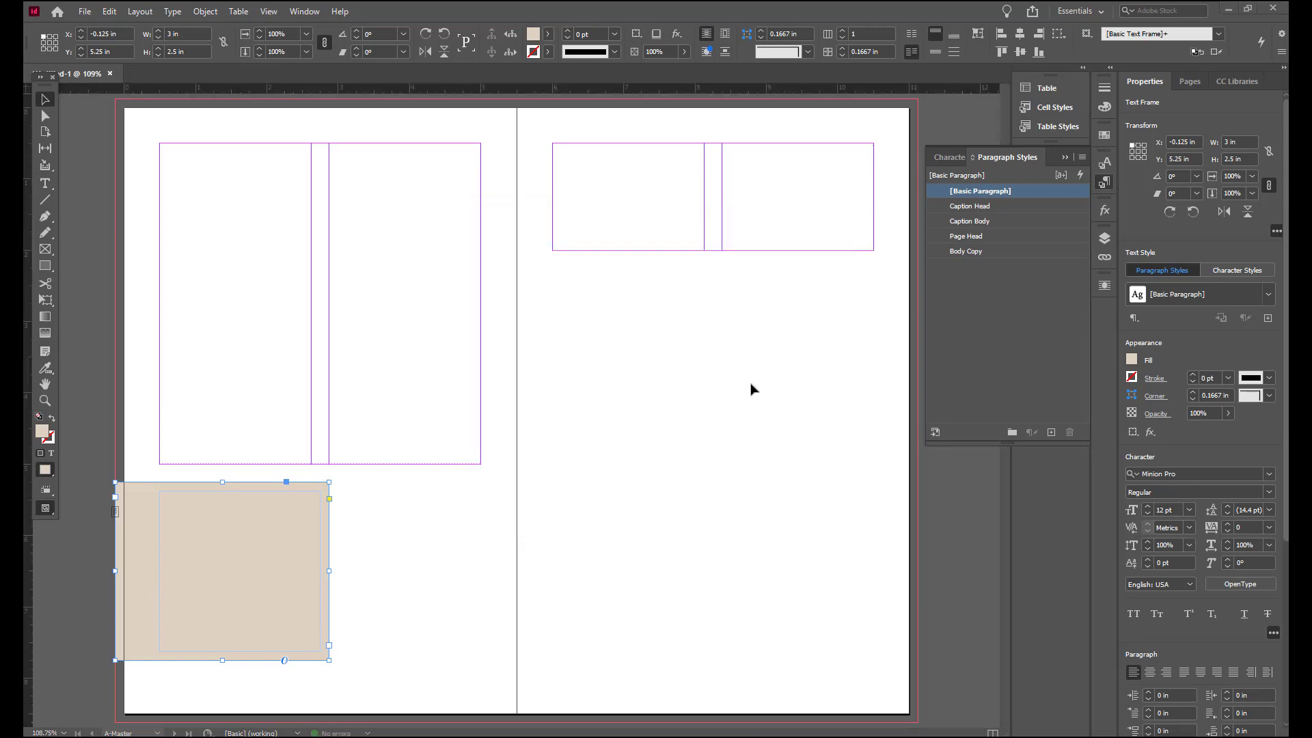
Step: Draw a text frame in the lower right area of the right master page
left_click(45, 183)
left_click_drag(677, 424, 884, 580)
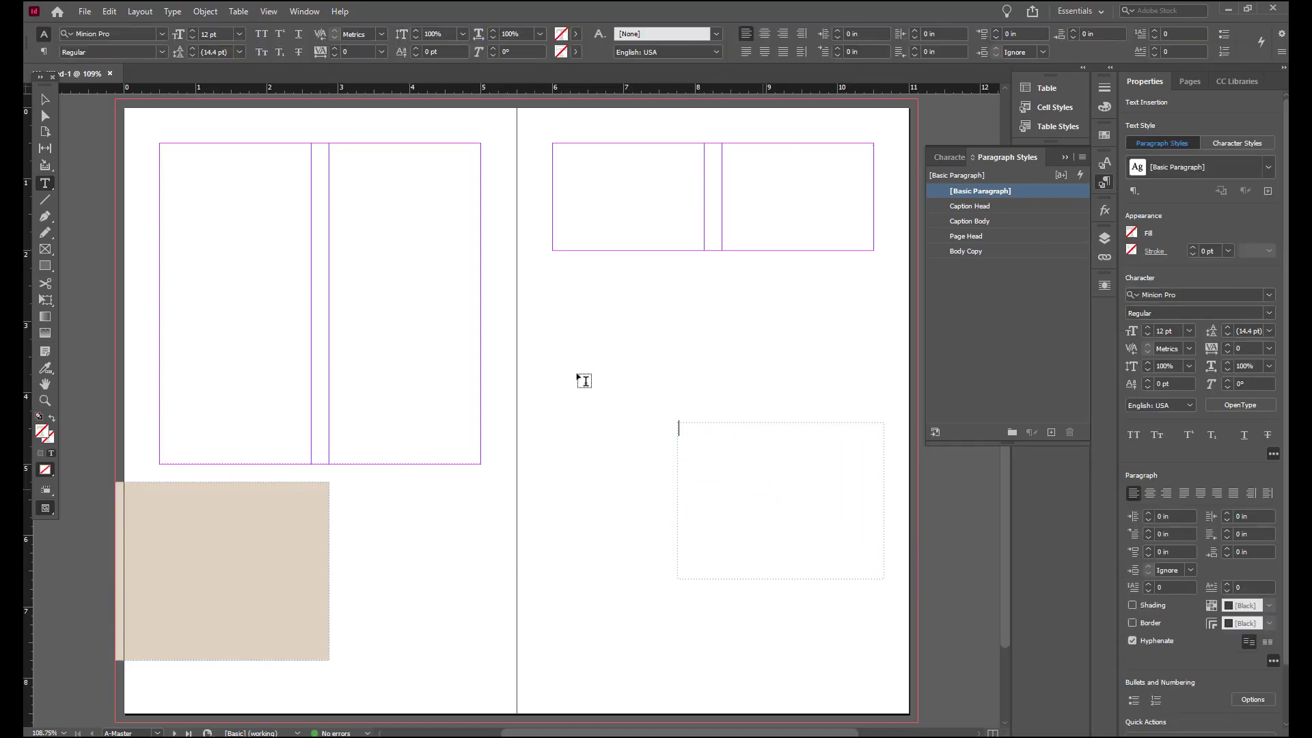
left_click(45, 99)
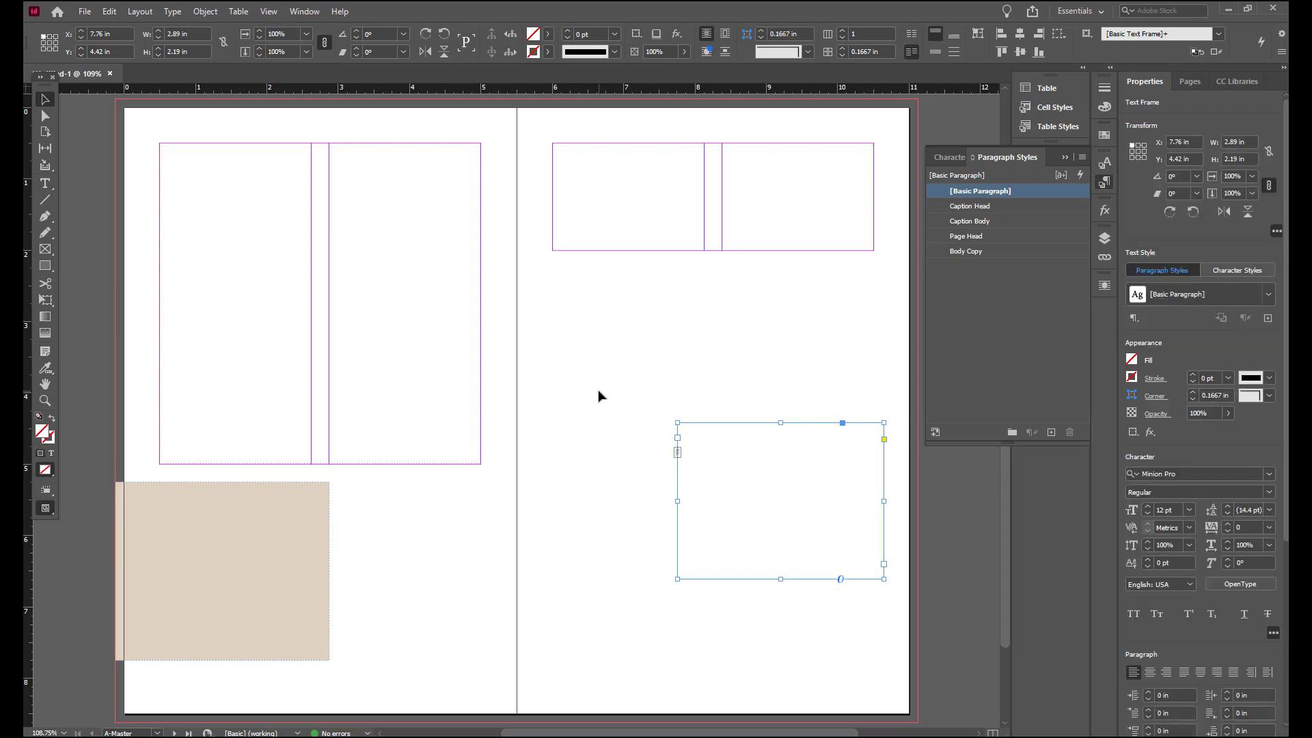
Step: Position the right-page frame at X 8.375 in, Y 6.25 in, sized 2.125 in wide by 1.5 in high
left_click(1193, 142)
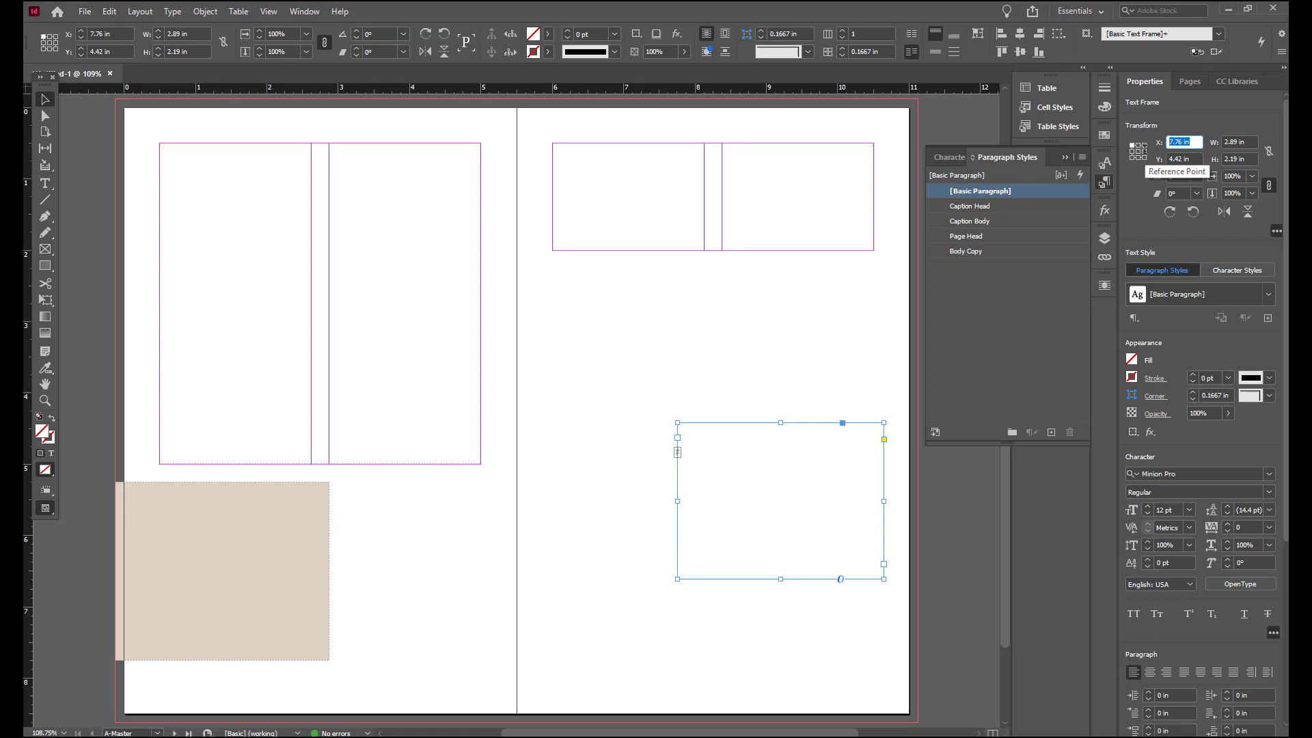
type("8")
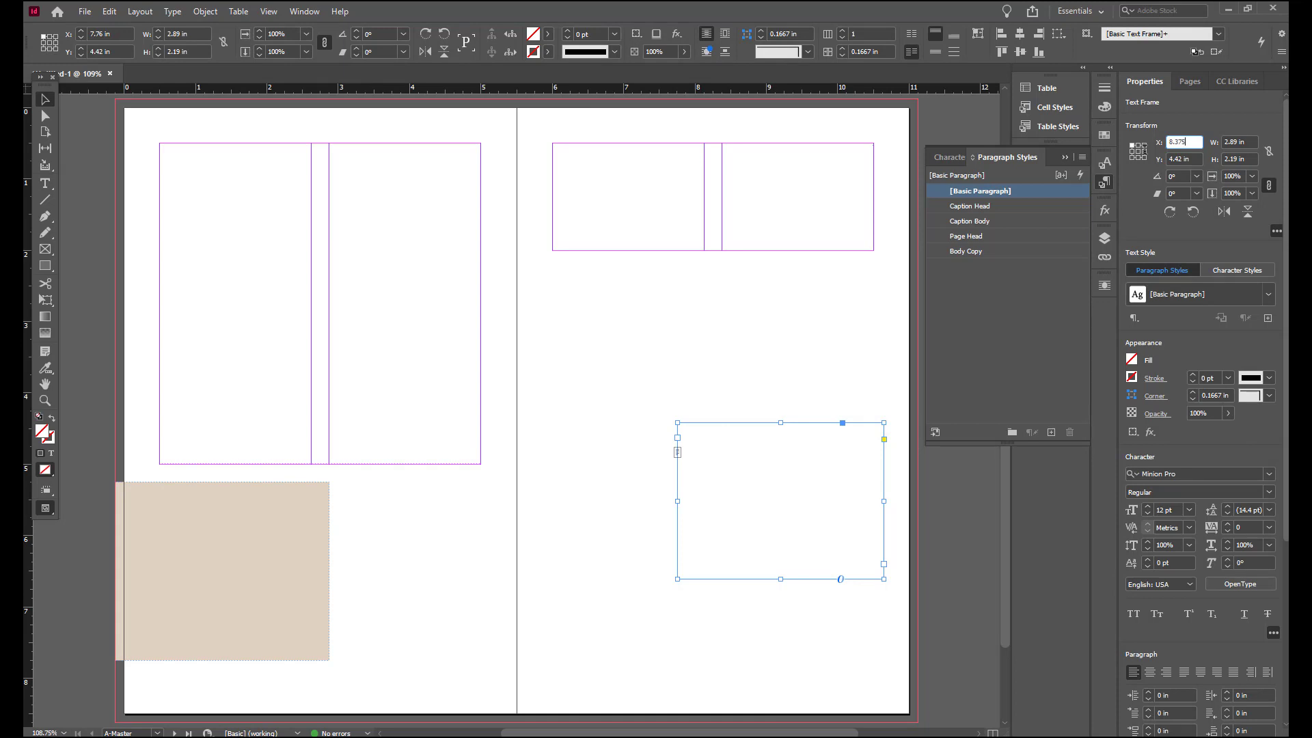
type(".375")
key("Tab")
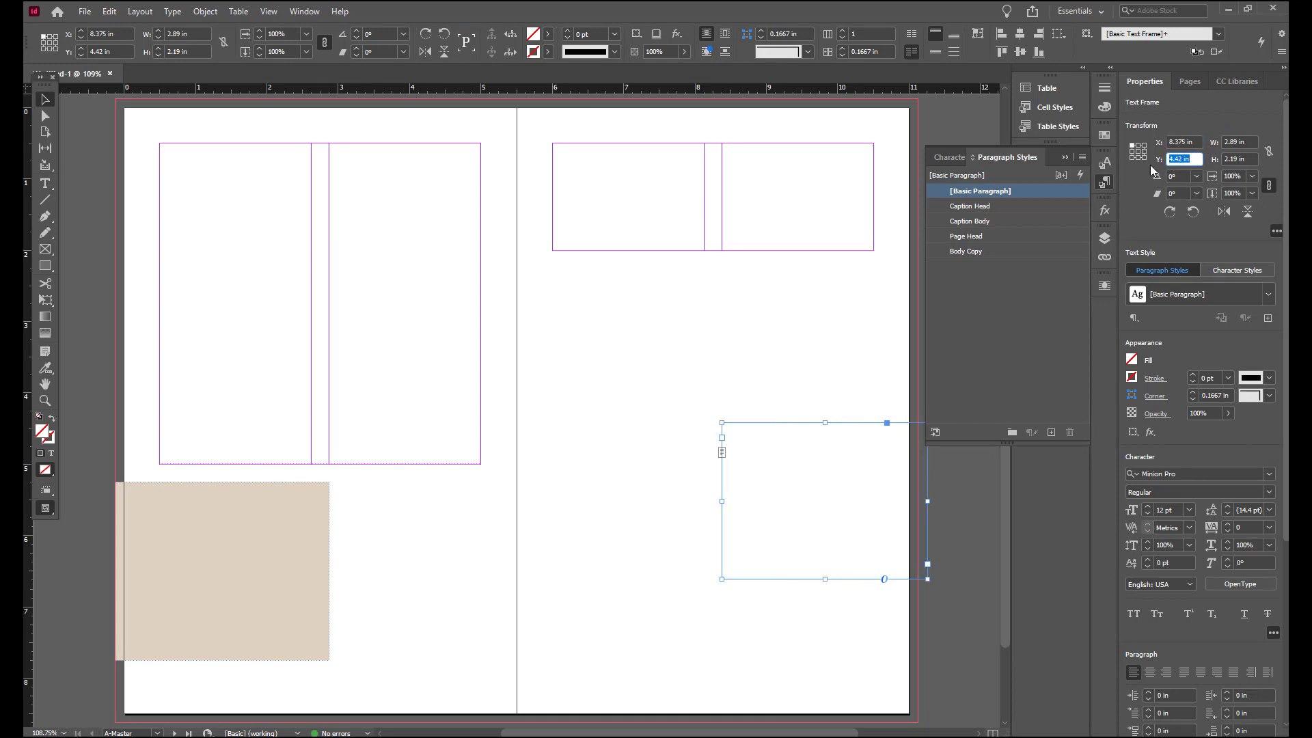
type("6.25")
left_click(1242, 144)
left_click_drag(1242, 144, 1212, 146)
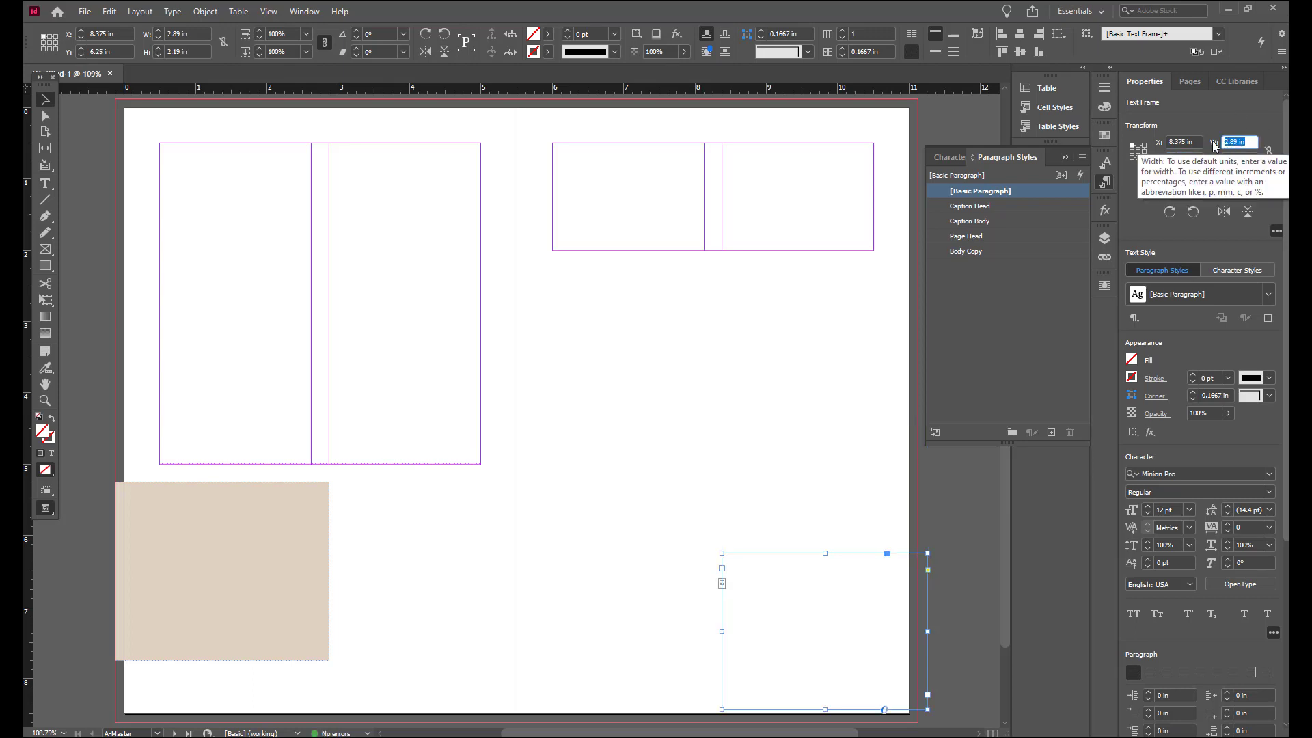
type("2.125")
left_click(1245, 160)
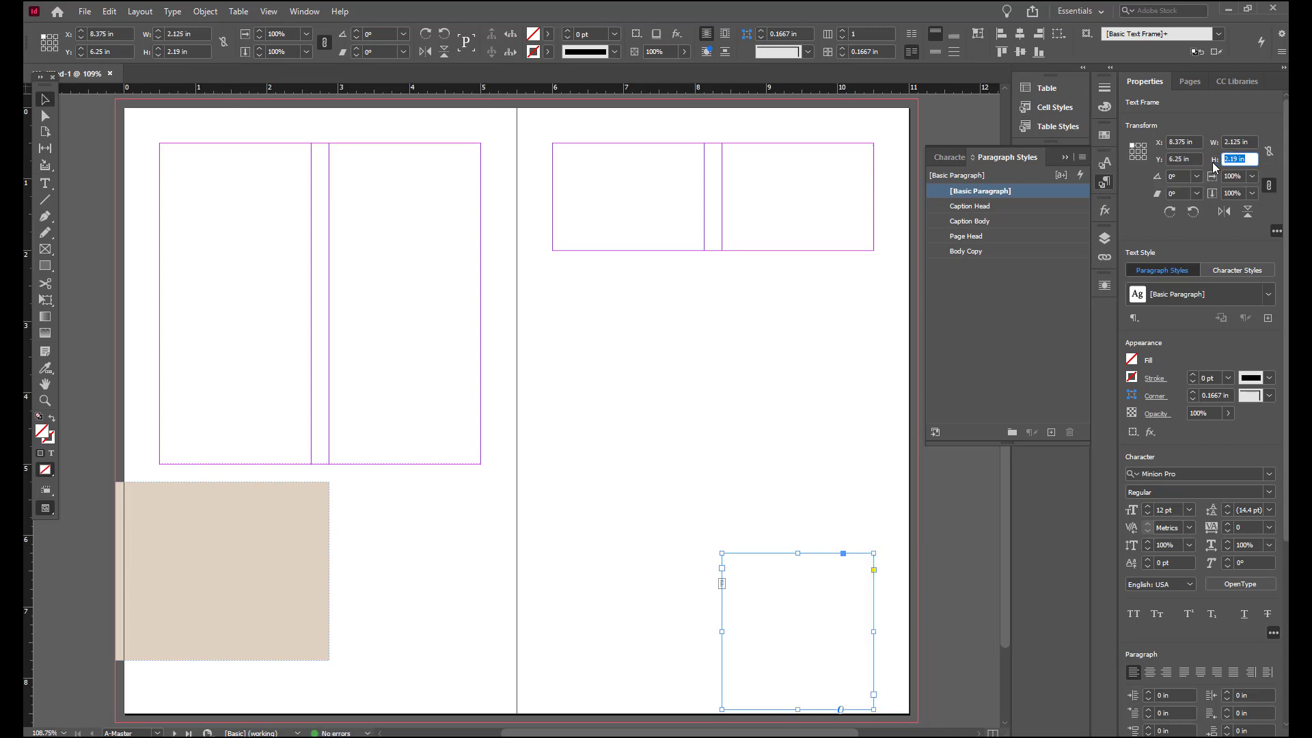
type("1.5")
key("Return")
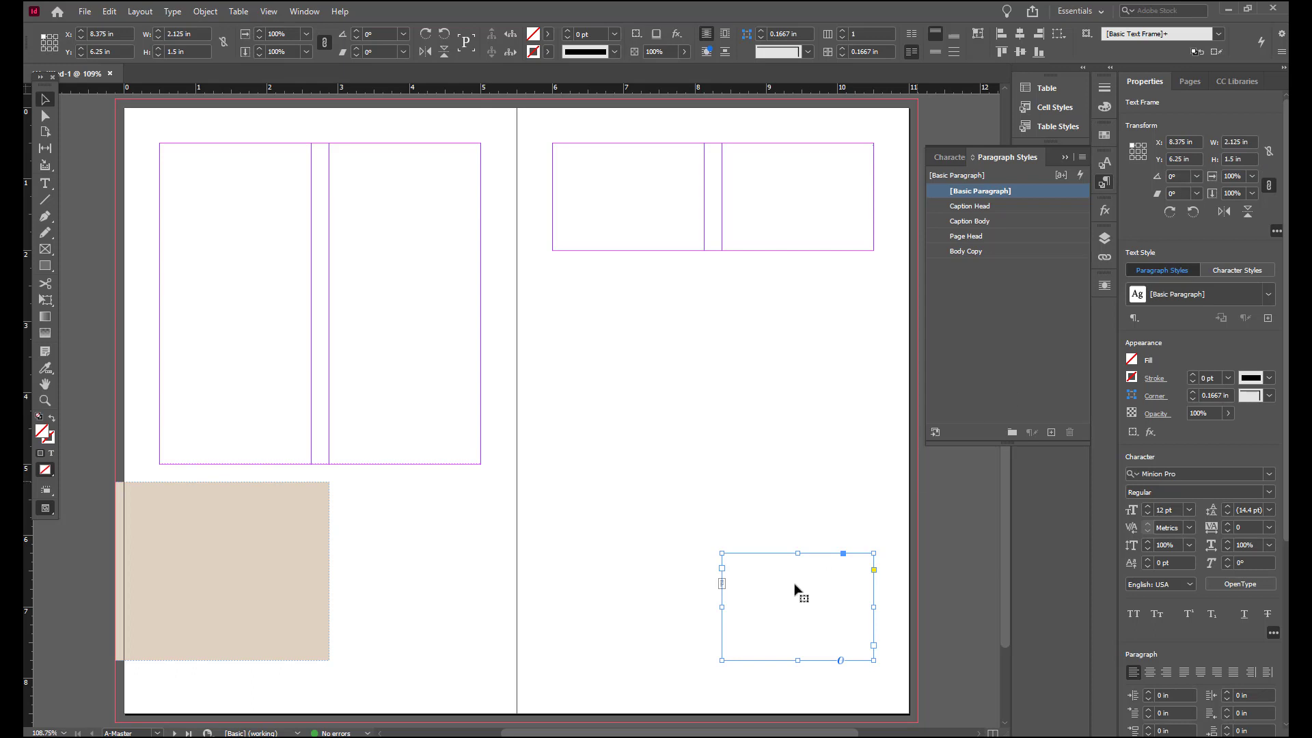
Step: Set the lower-right frame's text inset to 0.125 in on all sides and its vertical justification to Bottom
right_click(815, 586)
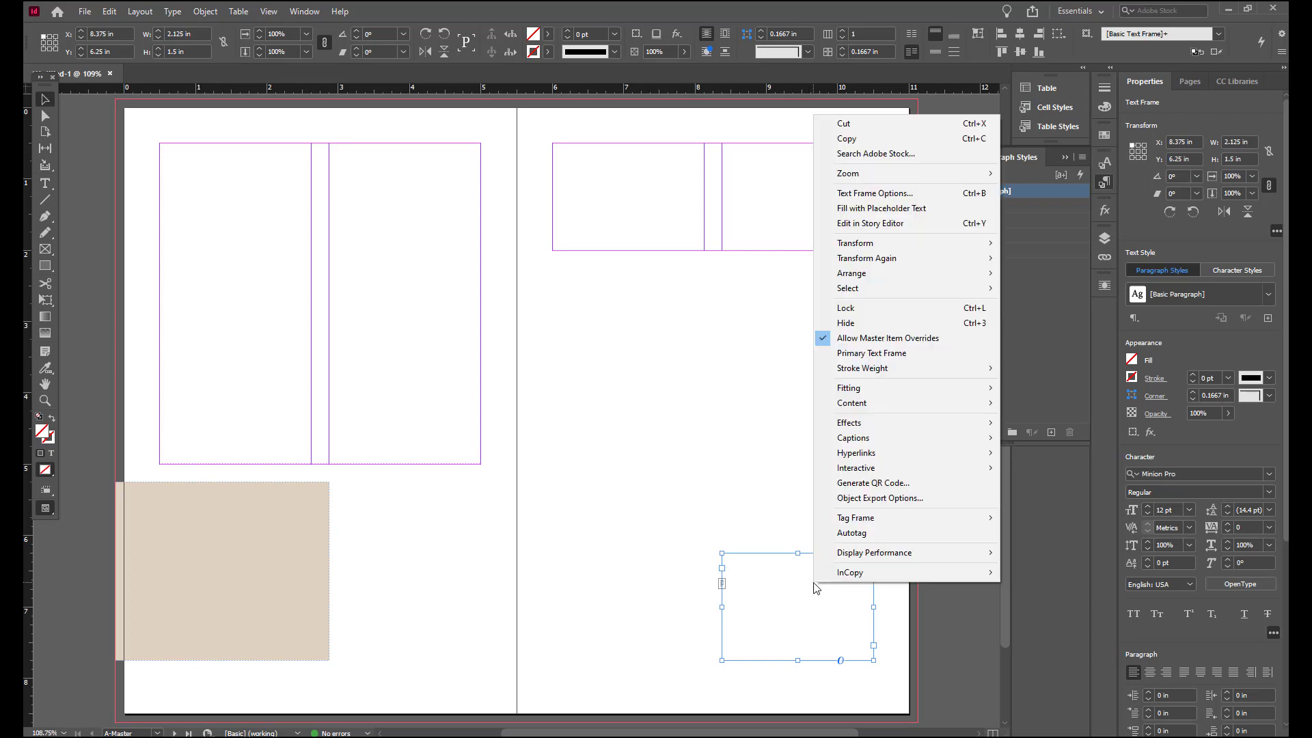
left_click(899, 198)
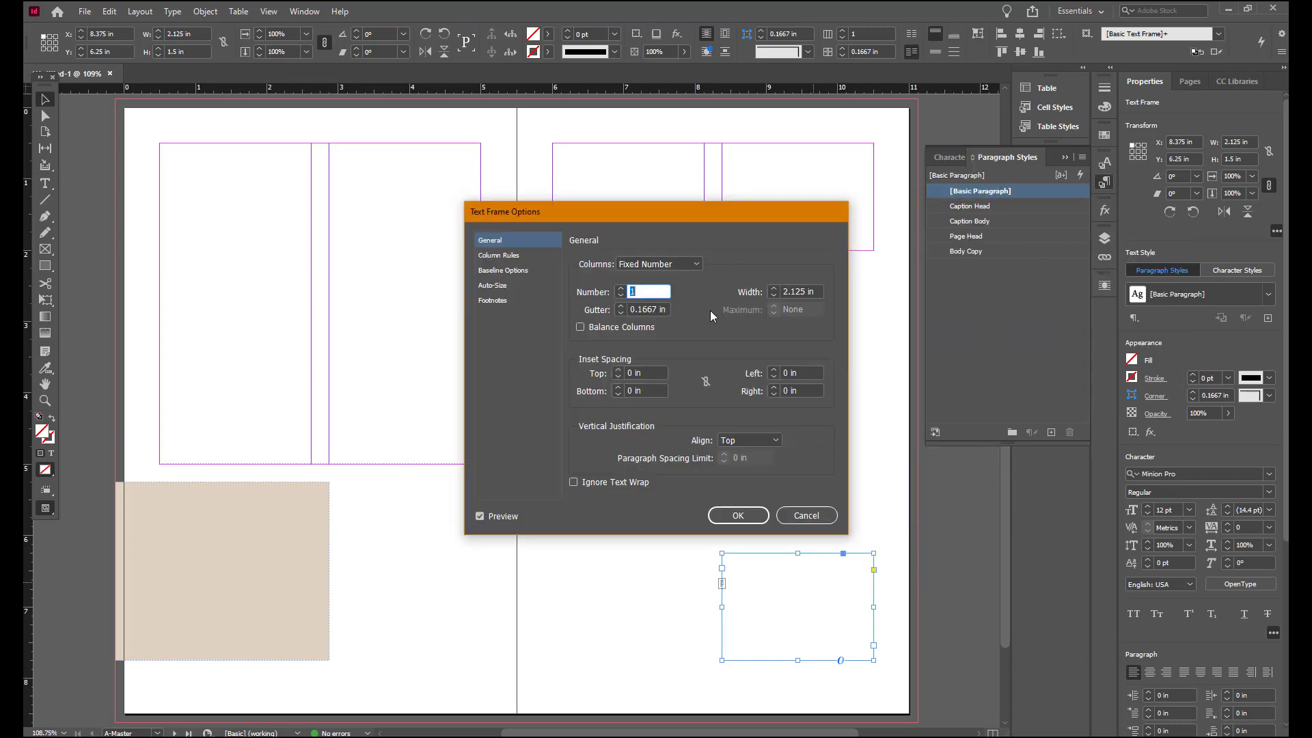
left_click(775, 441)
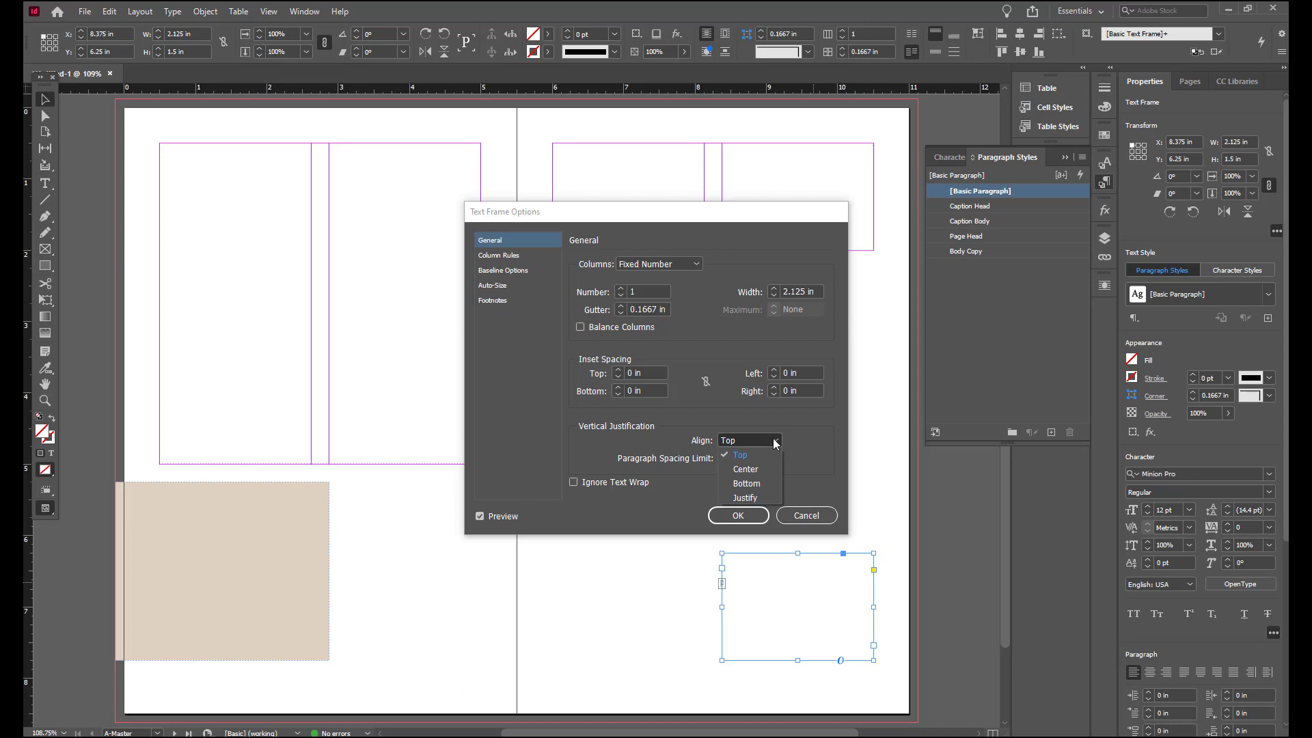
left_click(763, 483)
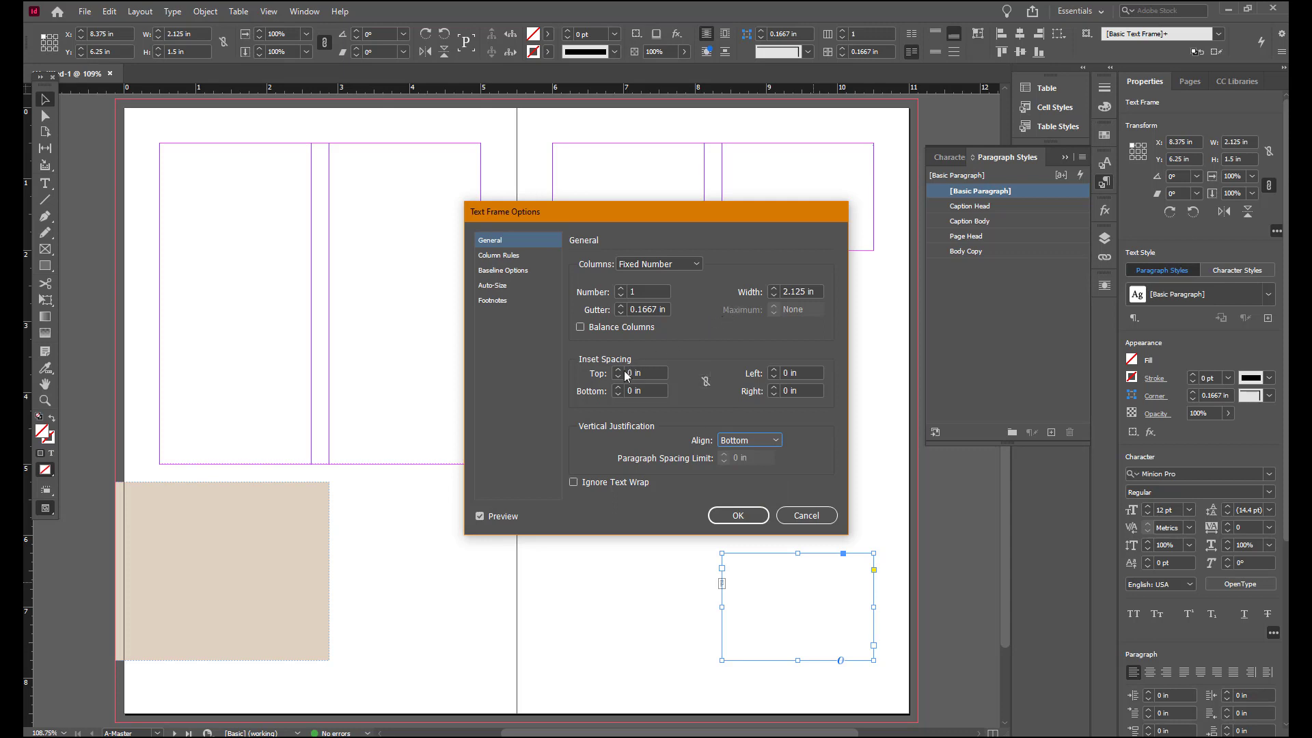
left_click(706, 381)
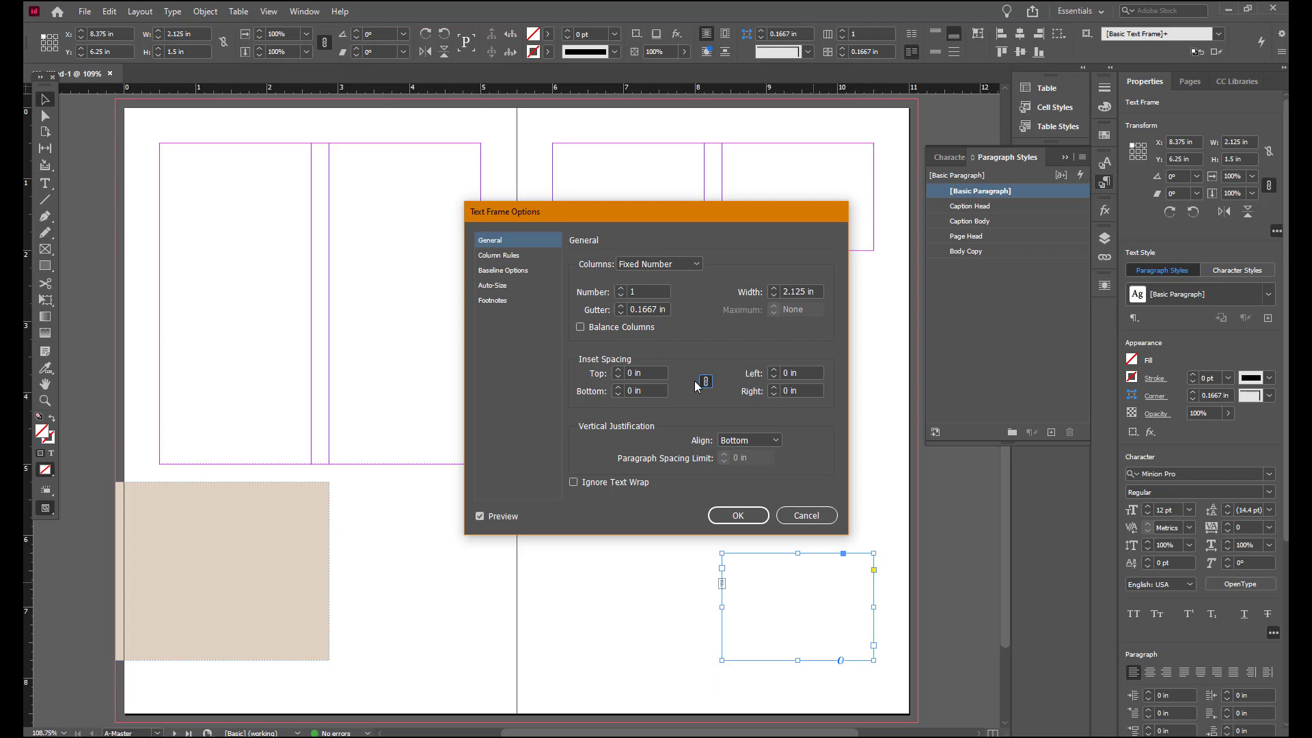
left_click(617, 371)
left_click(617, 373)
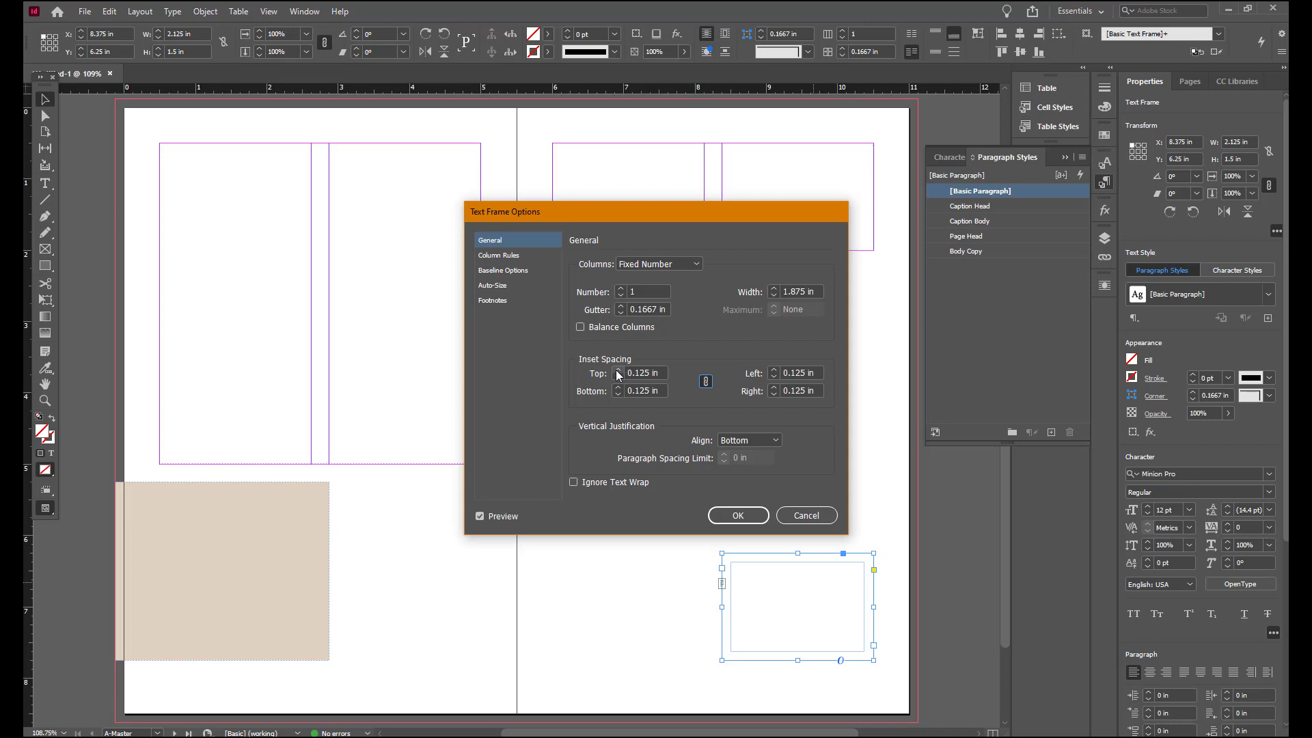
left_click(753, 515)
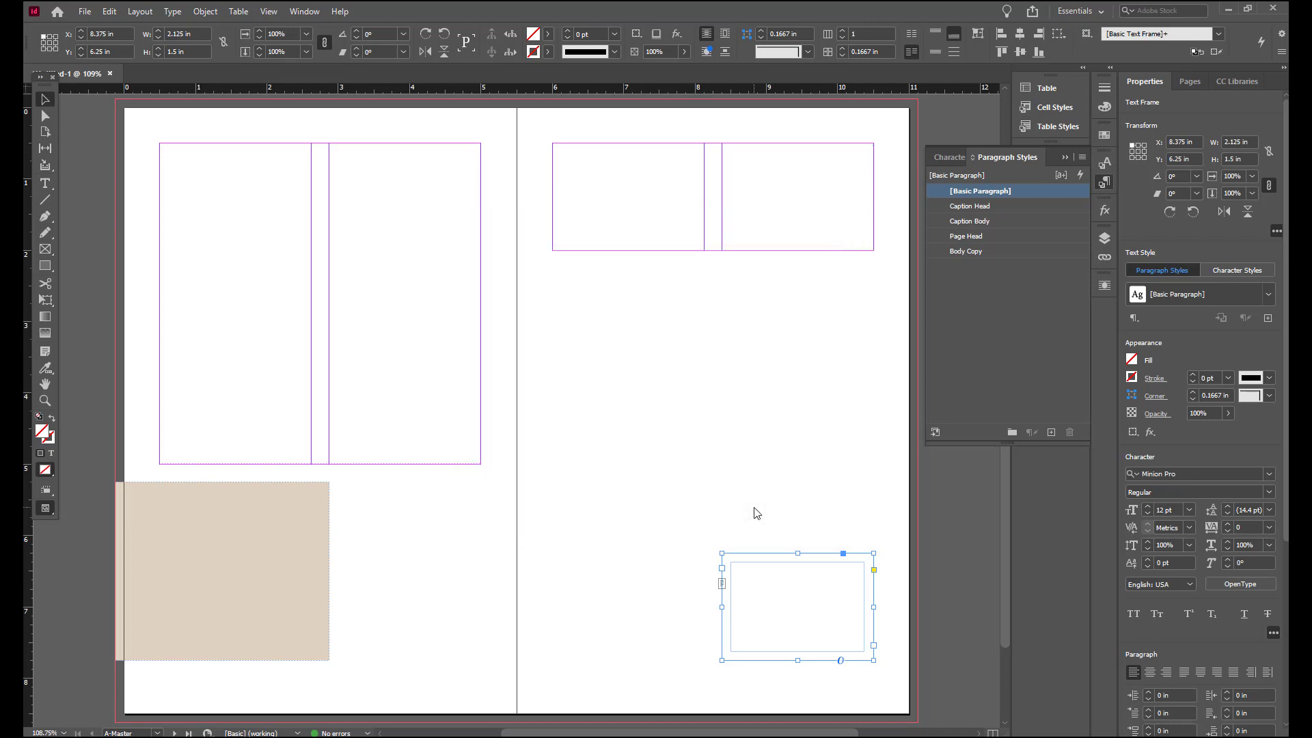
Step: Thread the left page's two-column text frame into the tinted frame below it, and show text threads
left_click(313, 171)
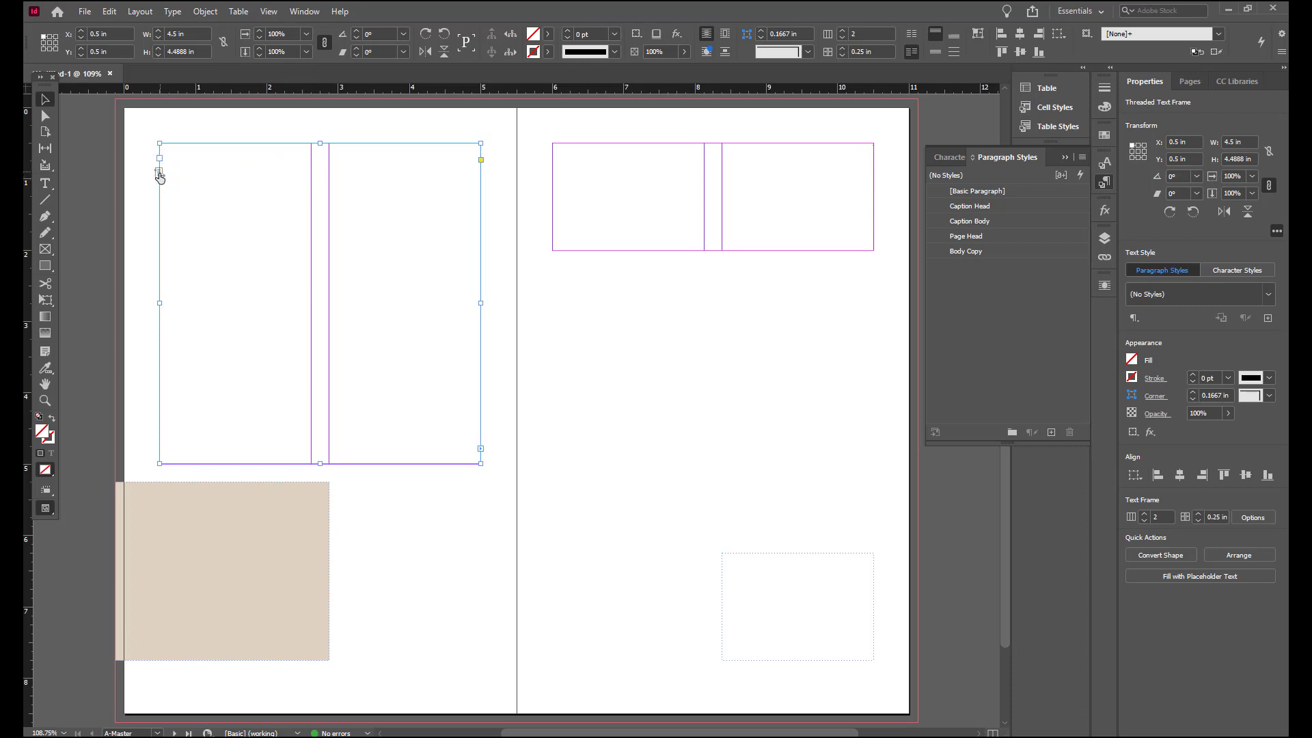
left_click(161, 179)
left_click(271, 546)
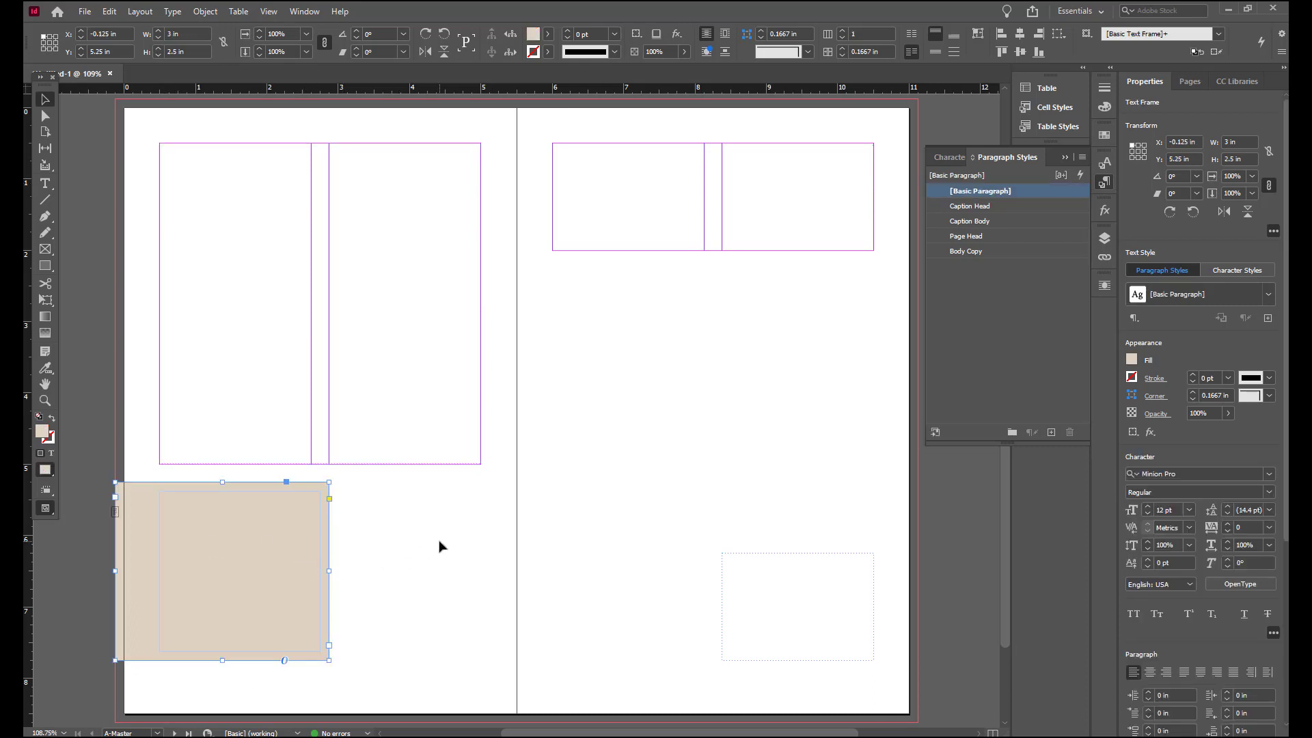
scroll(439, 547, "down", 1)
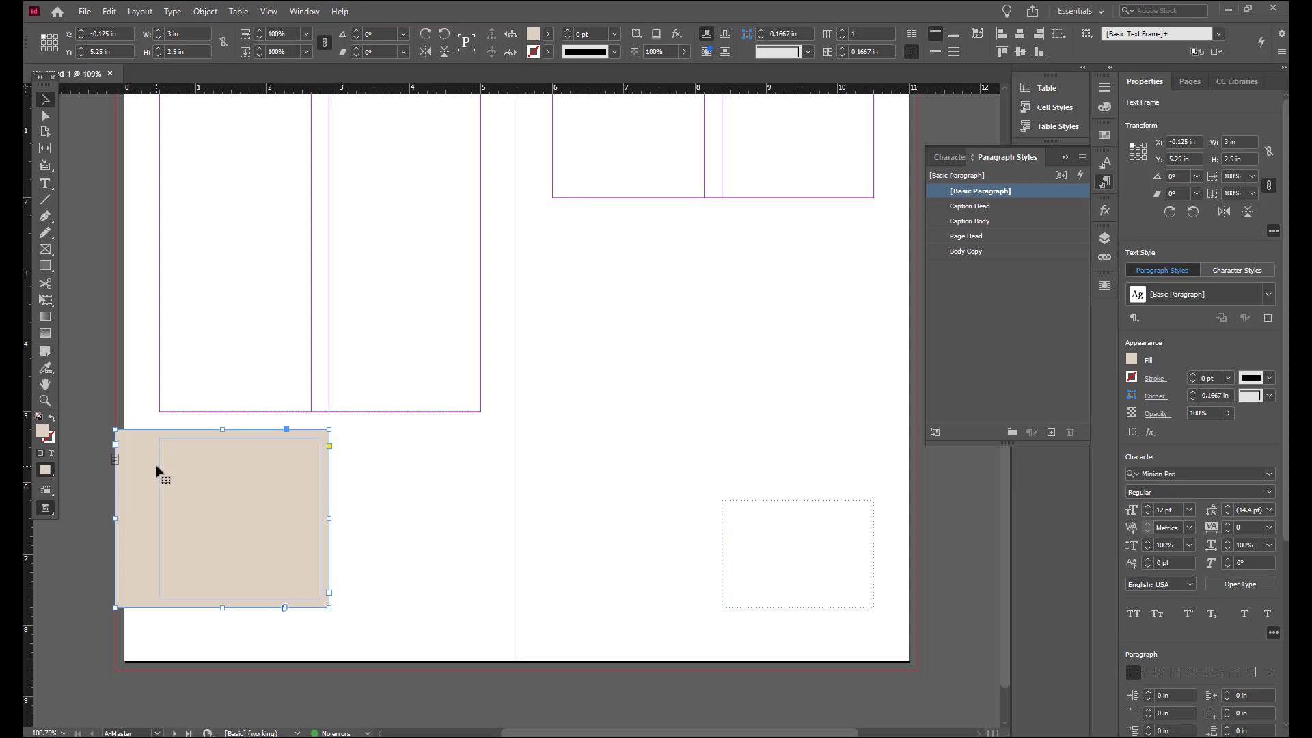
left_click(331, 367)
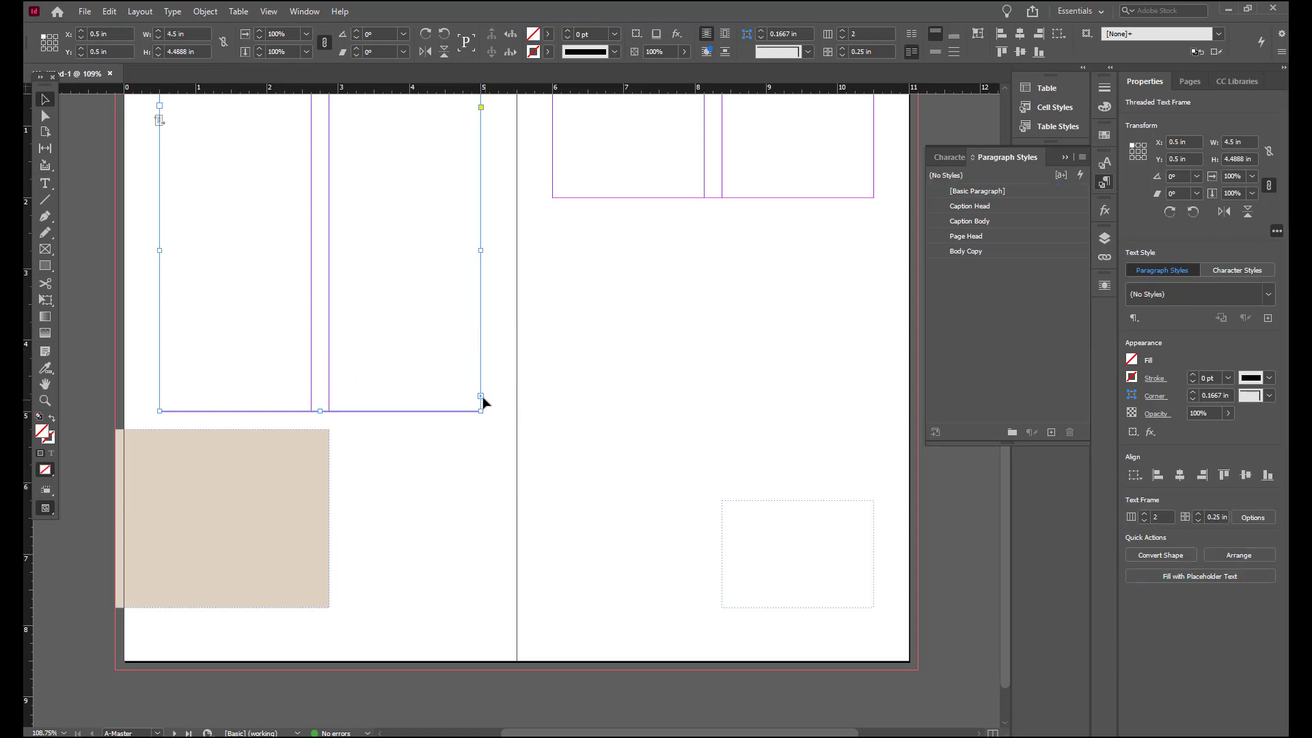
scroll(503, 362, "up", 1)
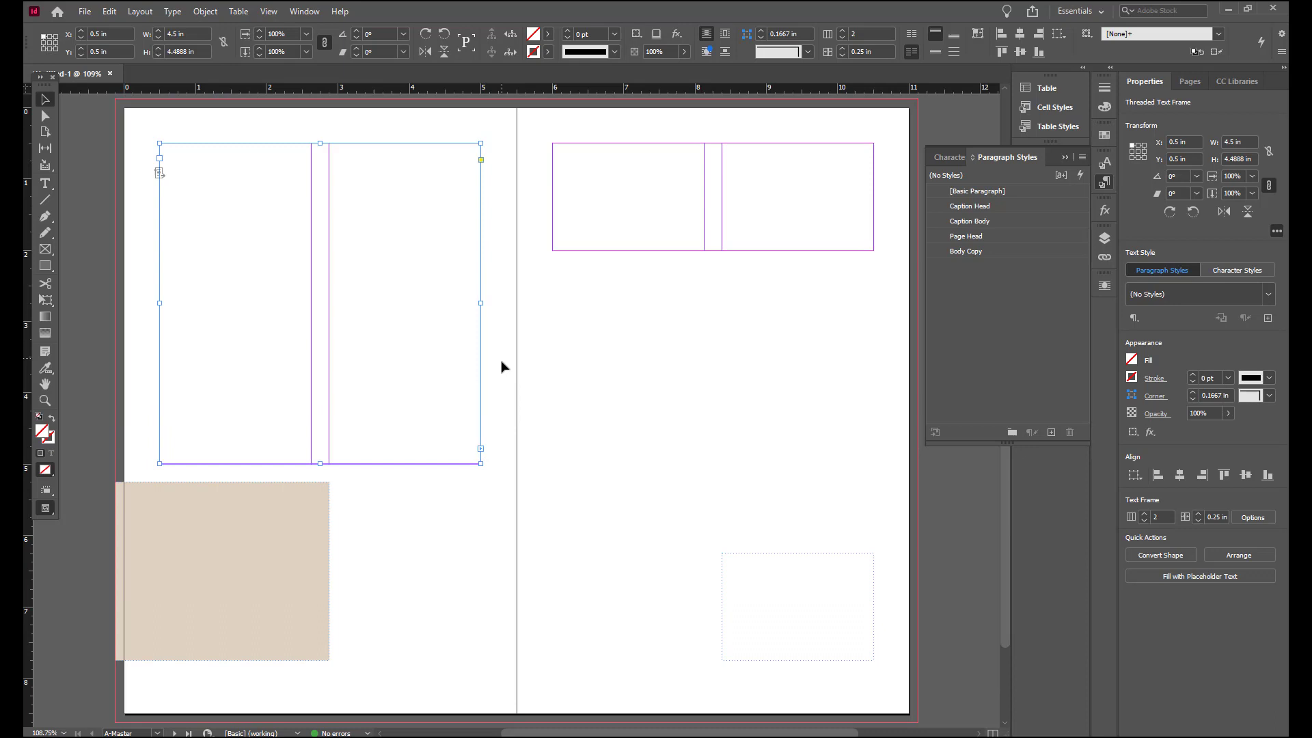
left_click(481, 450)
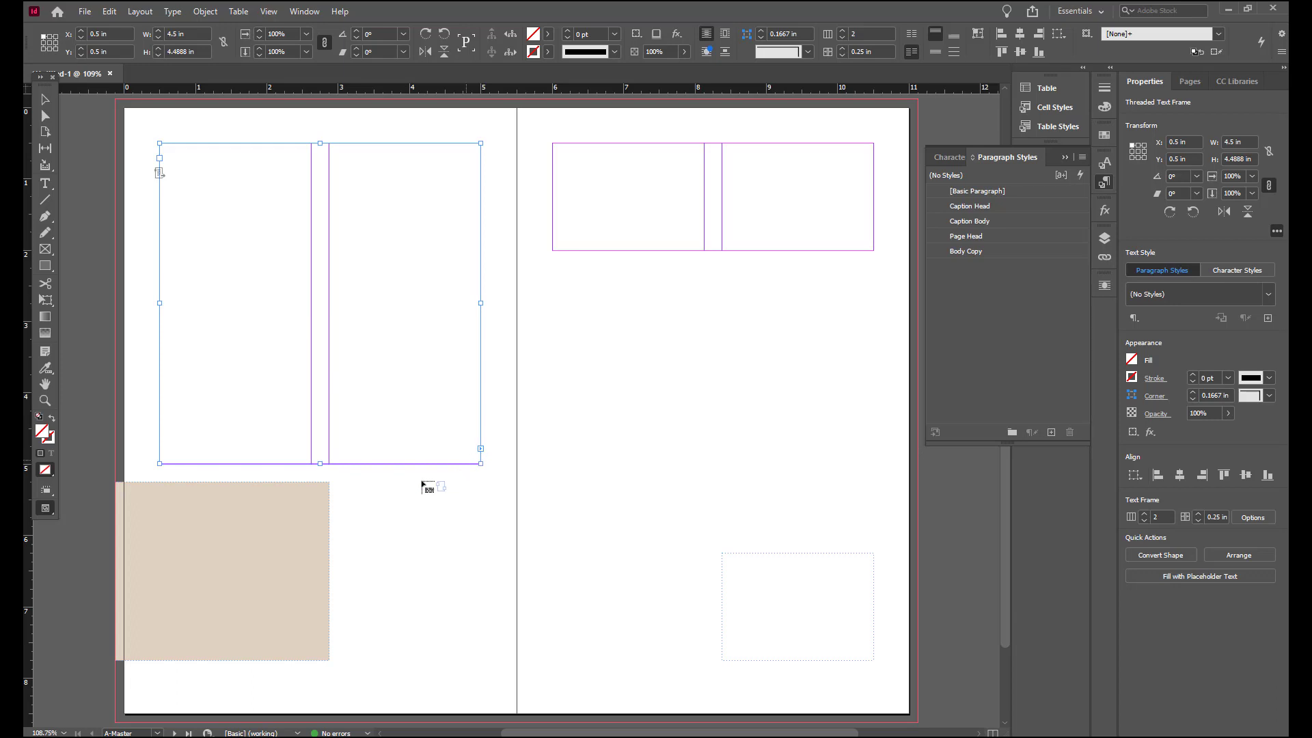
left_click(196, 519)
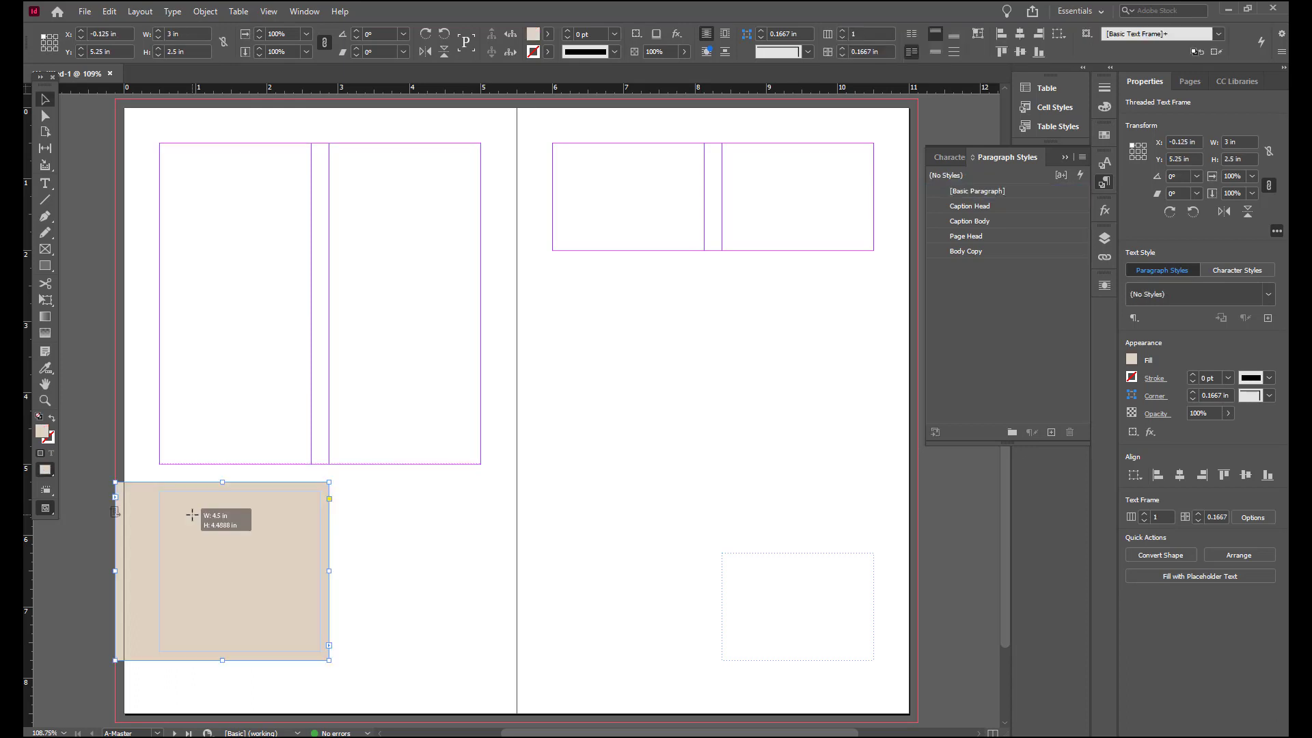
left_click(269, 11)
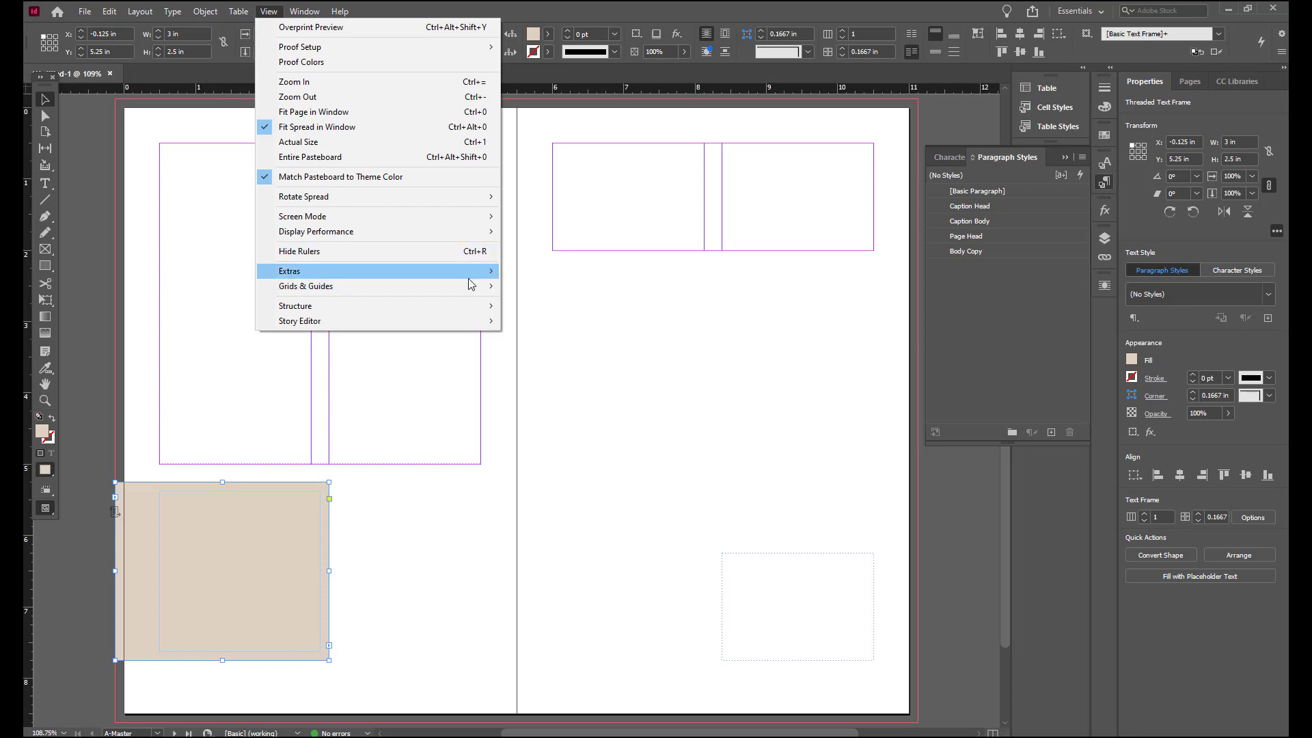
left_click(546, 286)
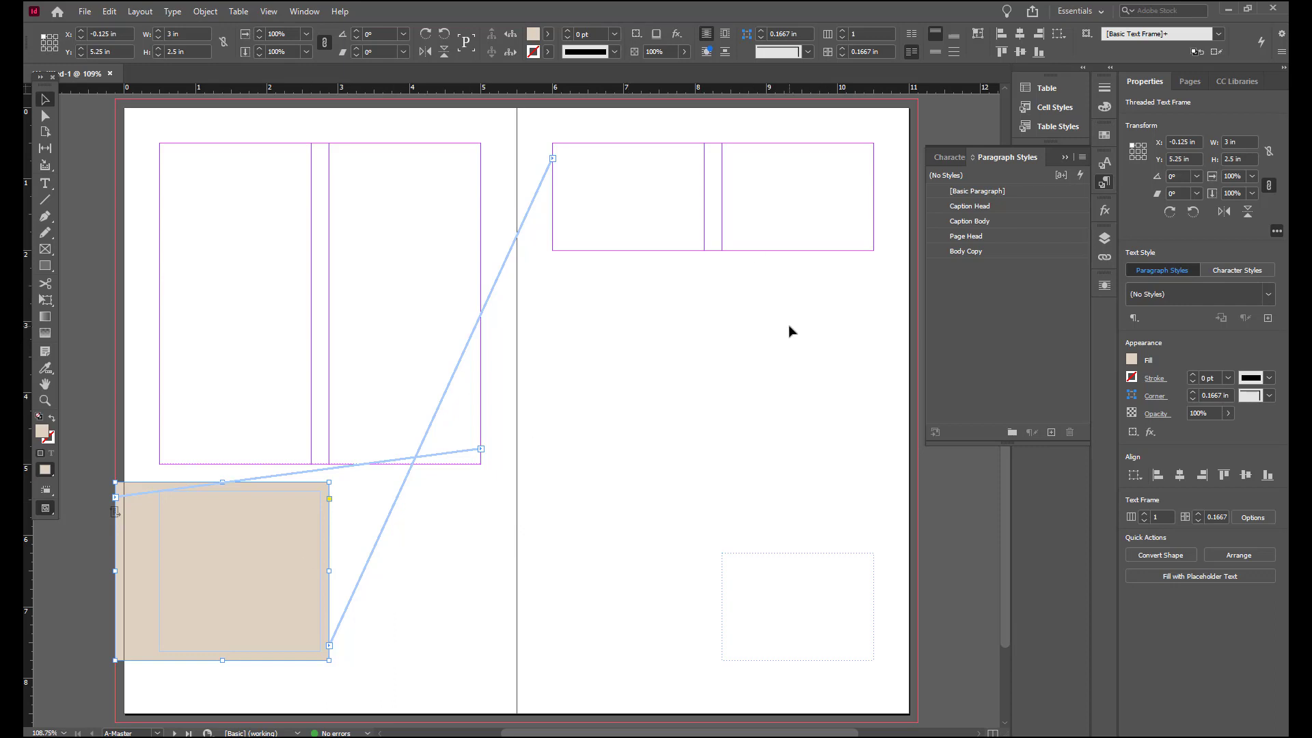
Step: Thread the right page's top two-column frame into the lower-right text frame
left_click(873, 226)
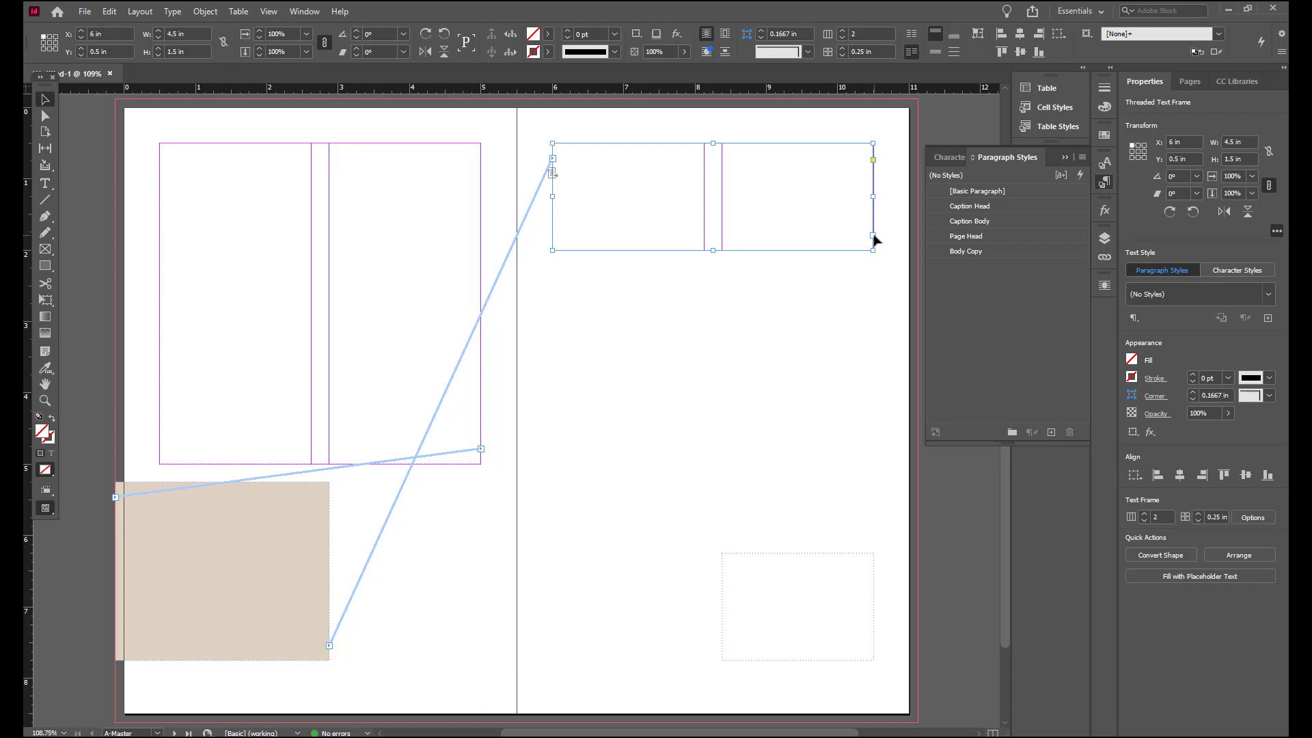
left_click(872, 235)
left_click(746, 585)
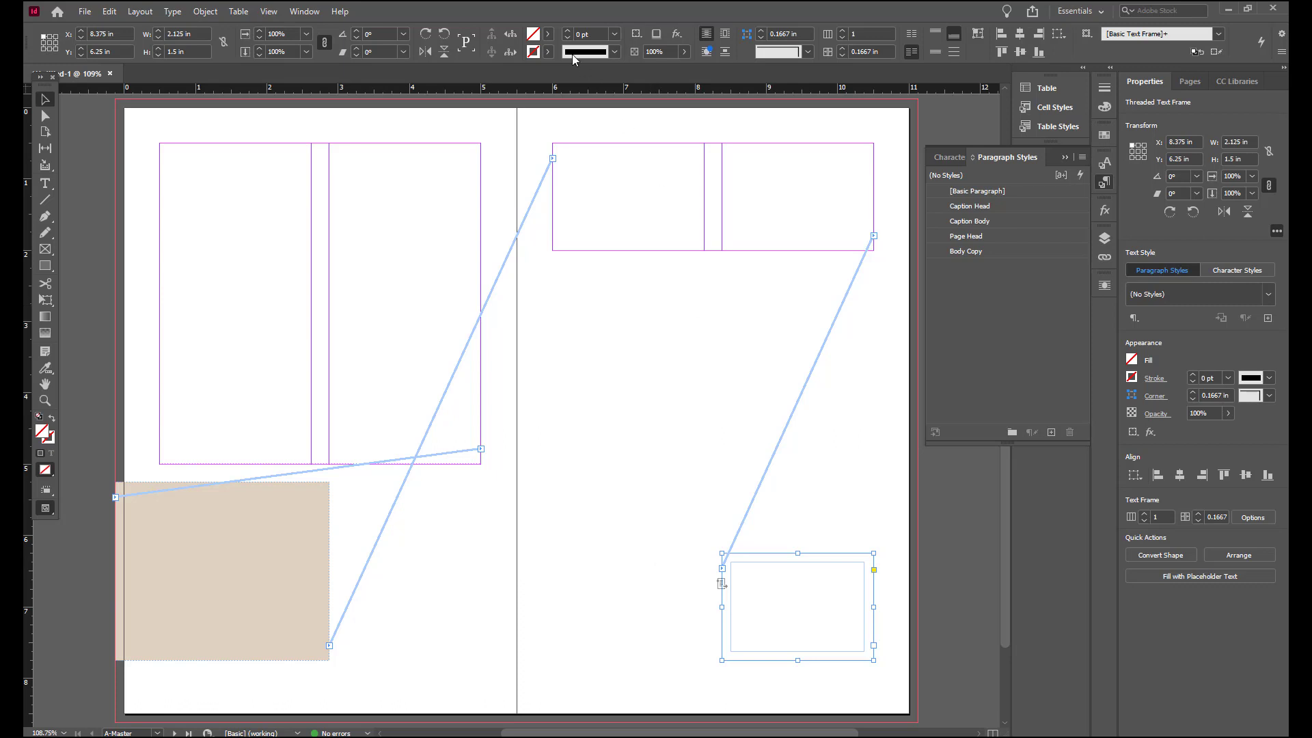
Step: Hide the text threads
left_click(276, 13)
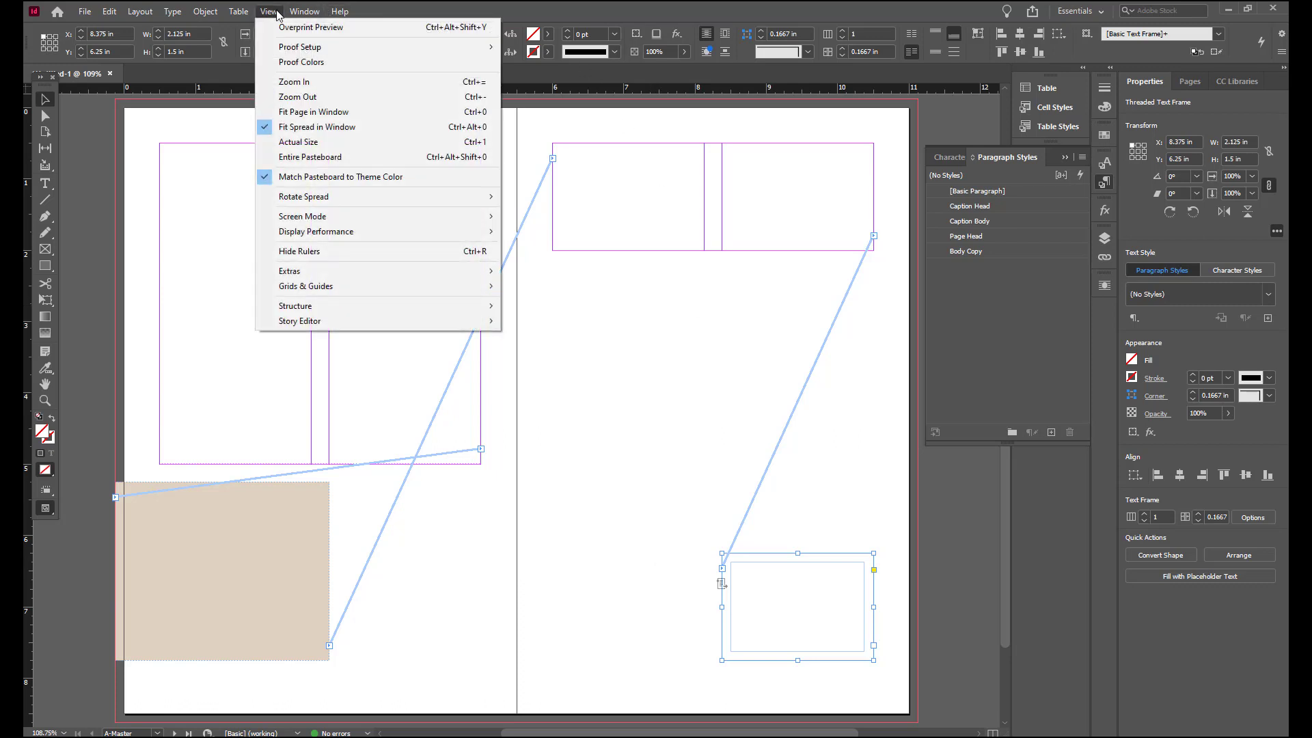
mouse_move(298, 271)
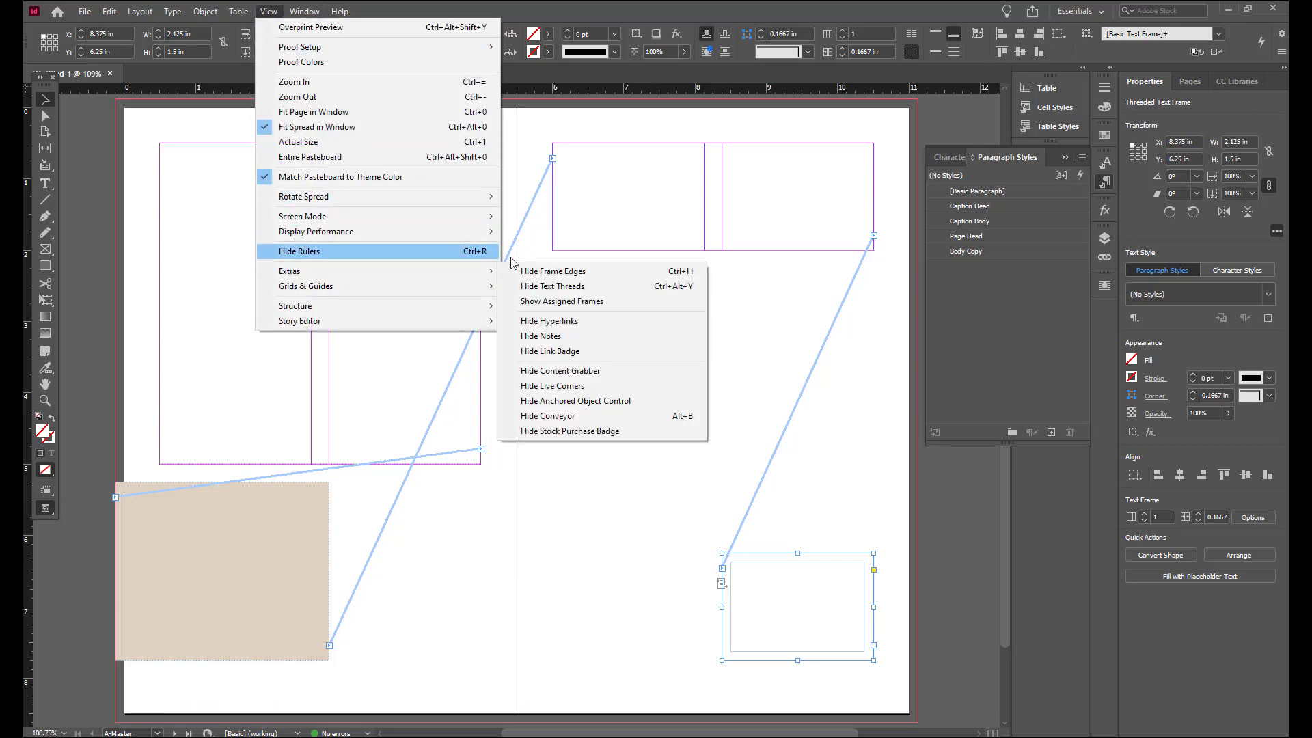
left_click(580, 288)
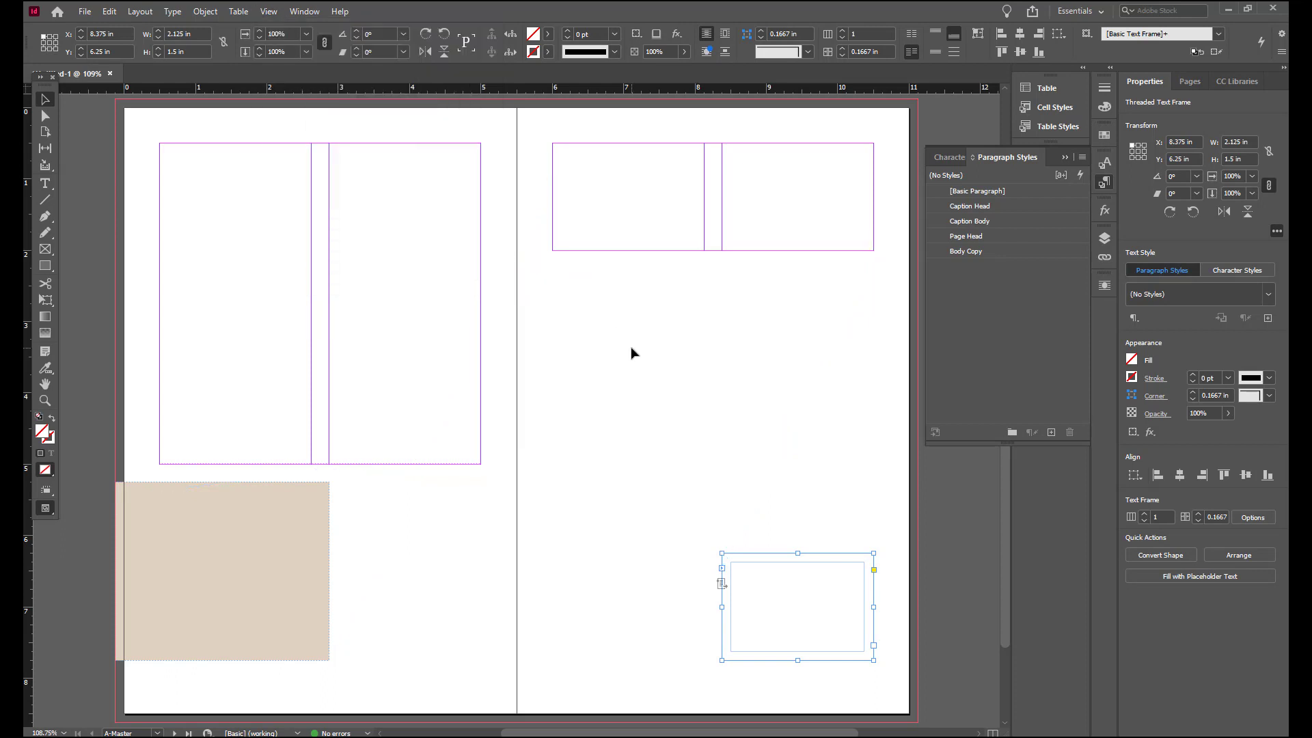